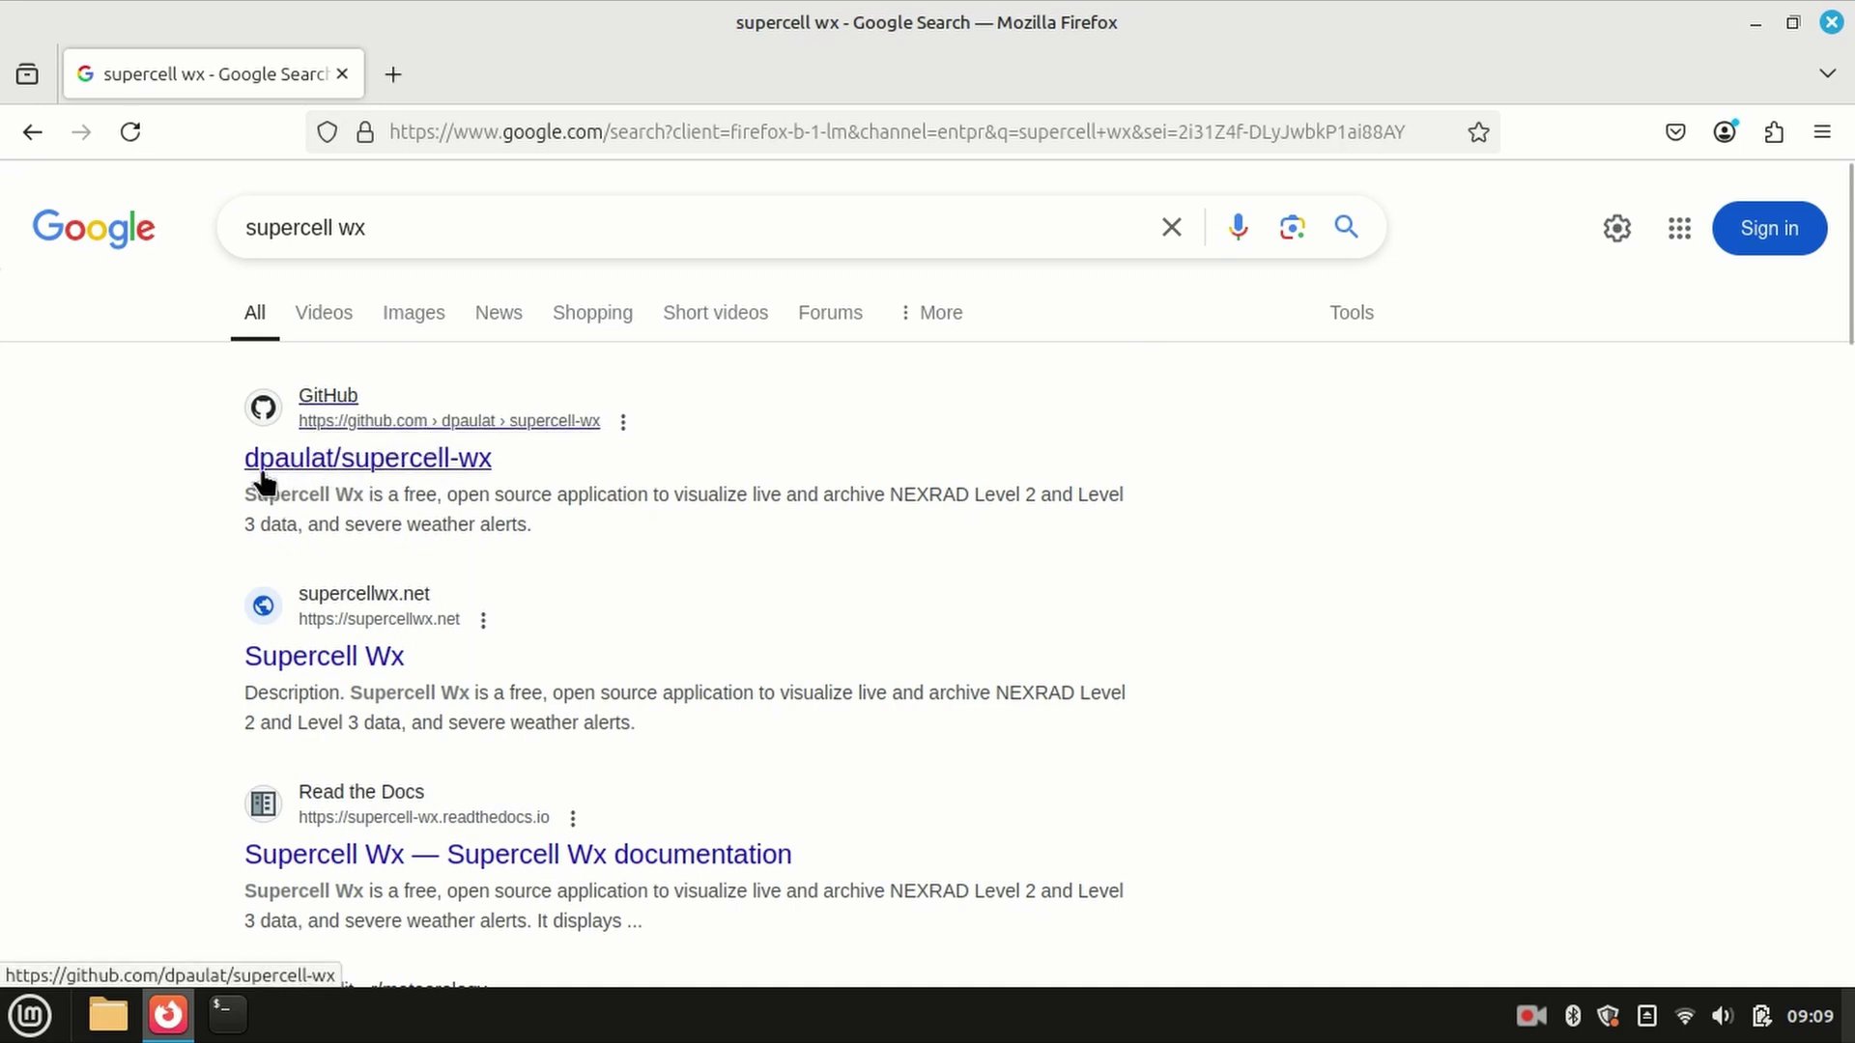
# - Download supercell-wx-v0.4.8-x86_64.AppImage from the v0.4.8 release of the dpaulat/supercell-wx GitHub repository, then close the browser
pyautogui.click(379, 466)
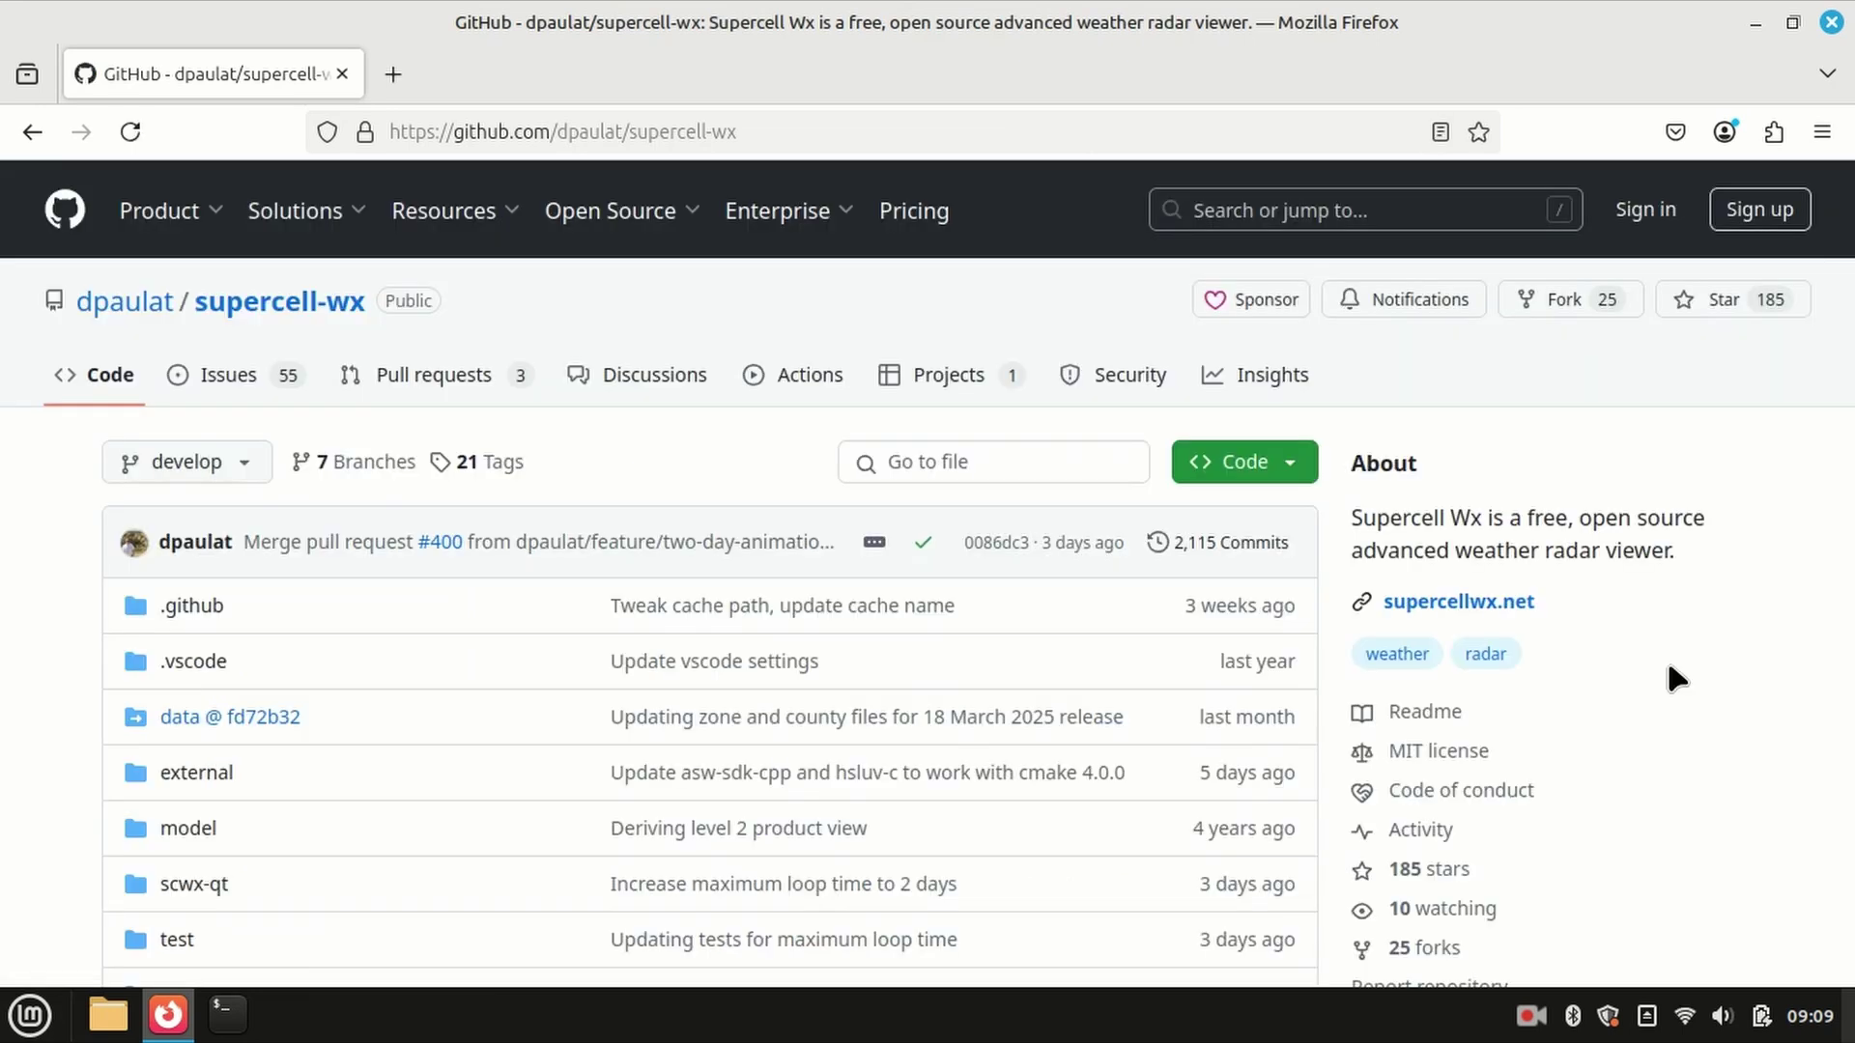
pyautogui.scroll(-6, 1667, 665)
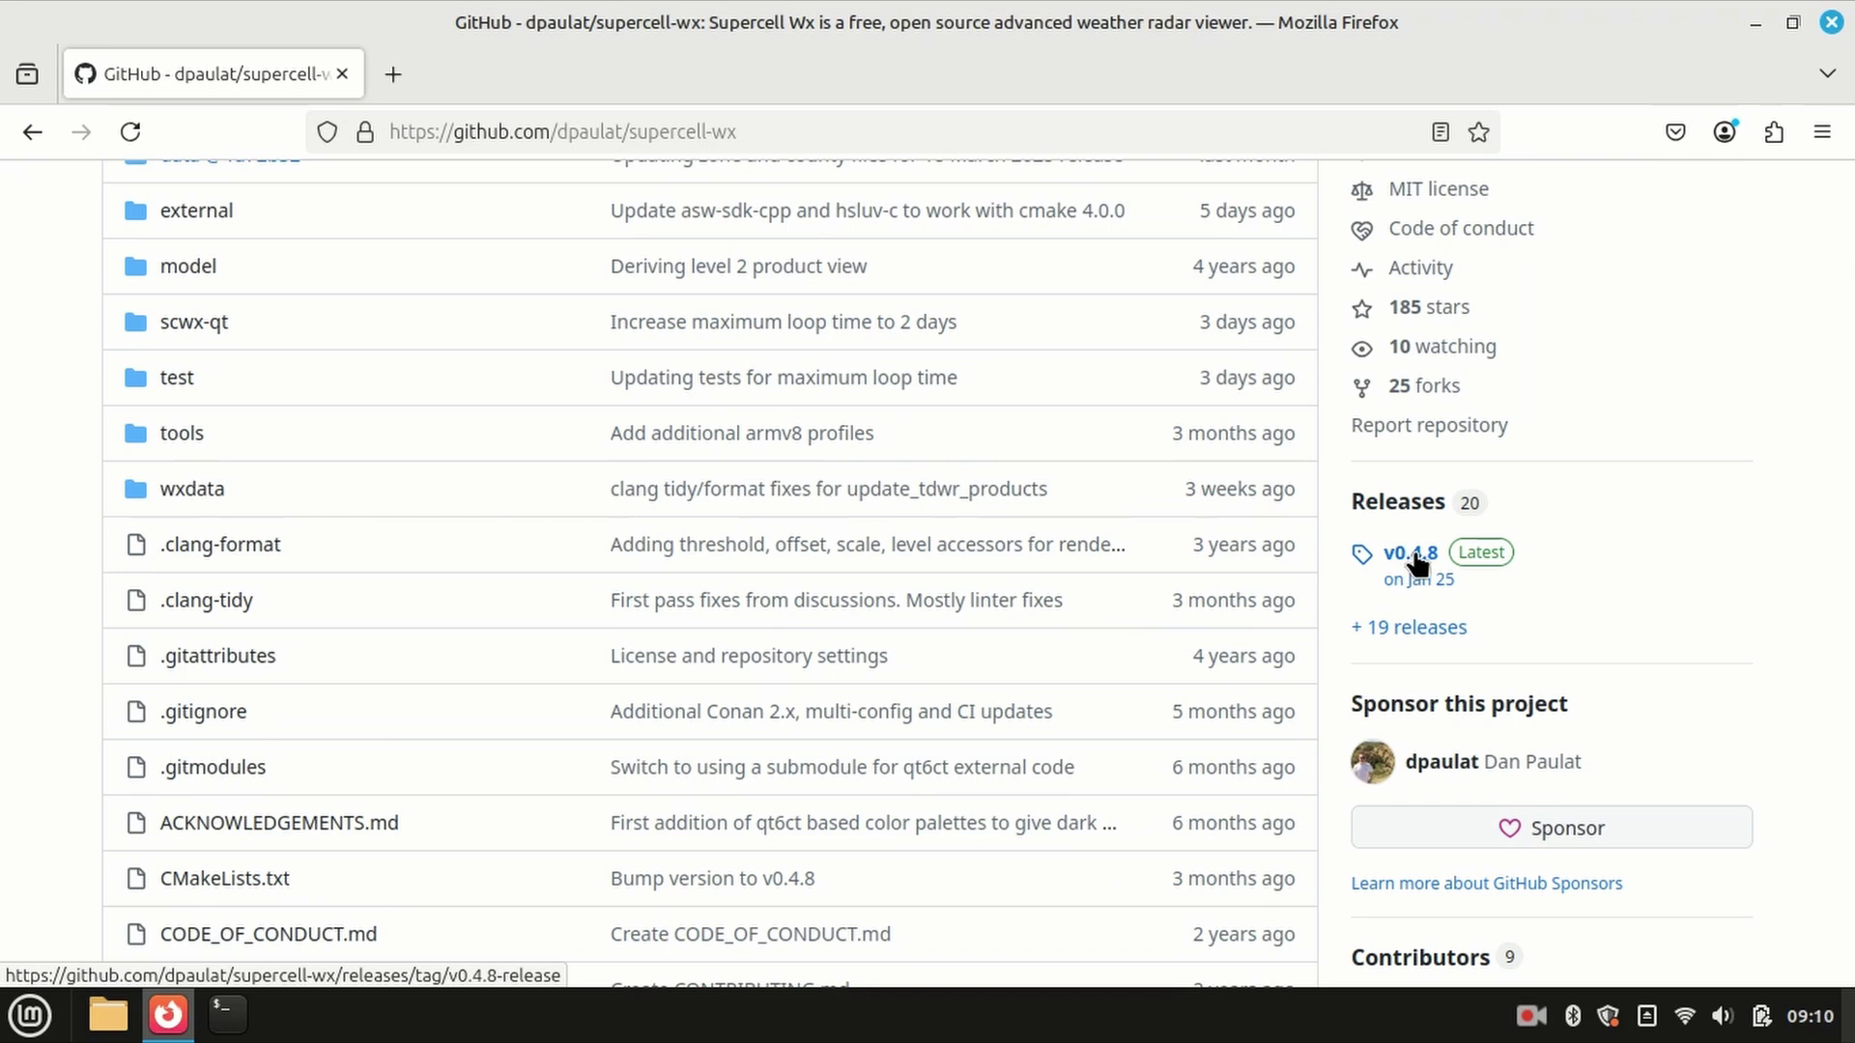
pyautogui.click(1416, 560)
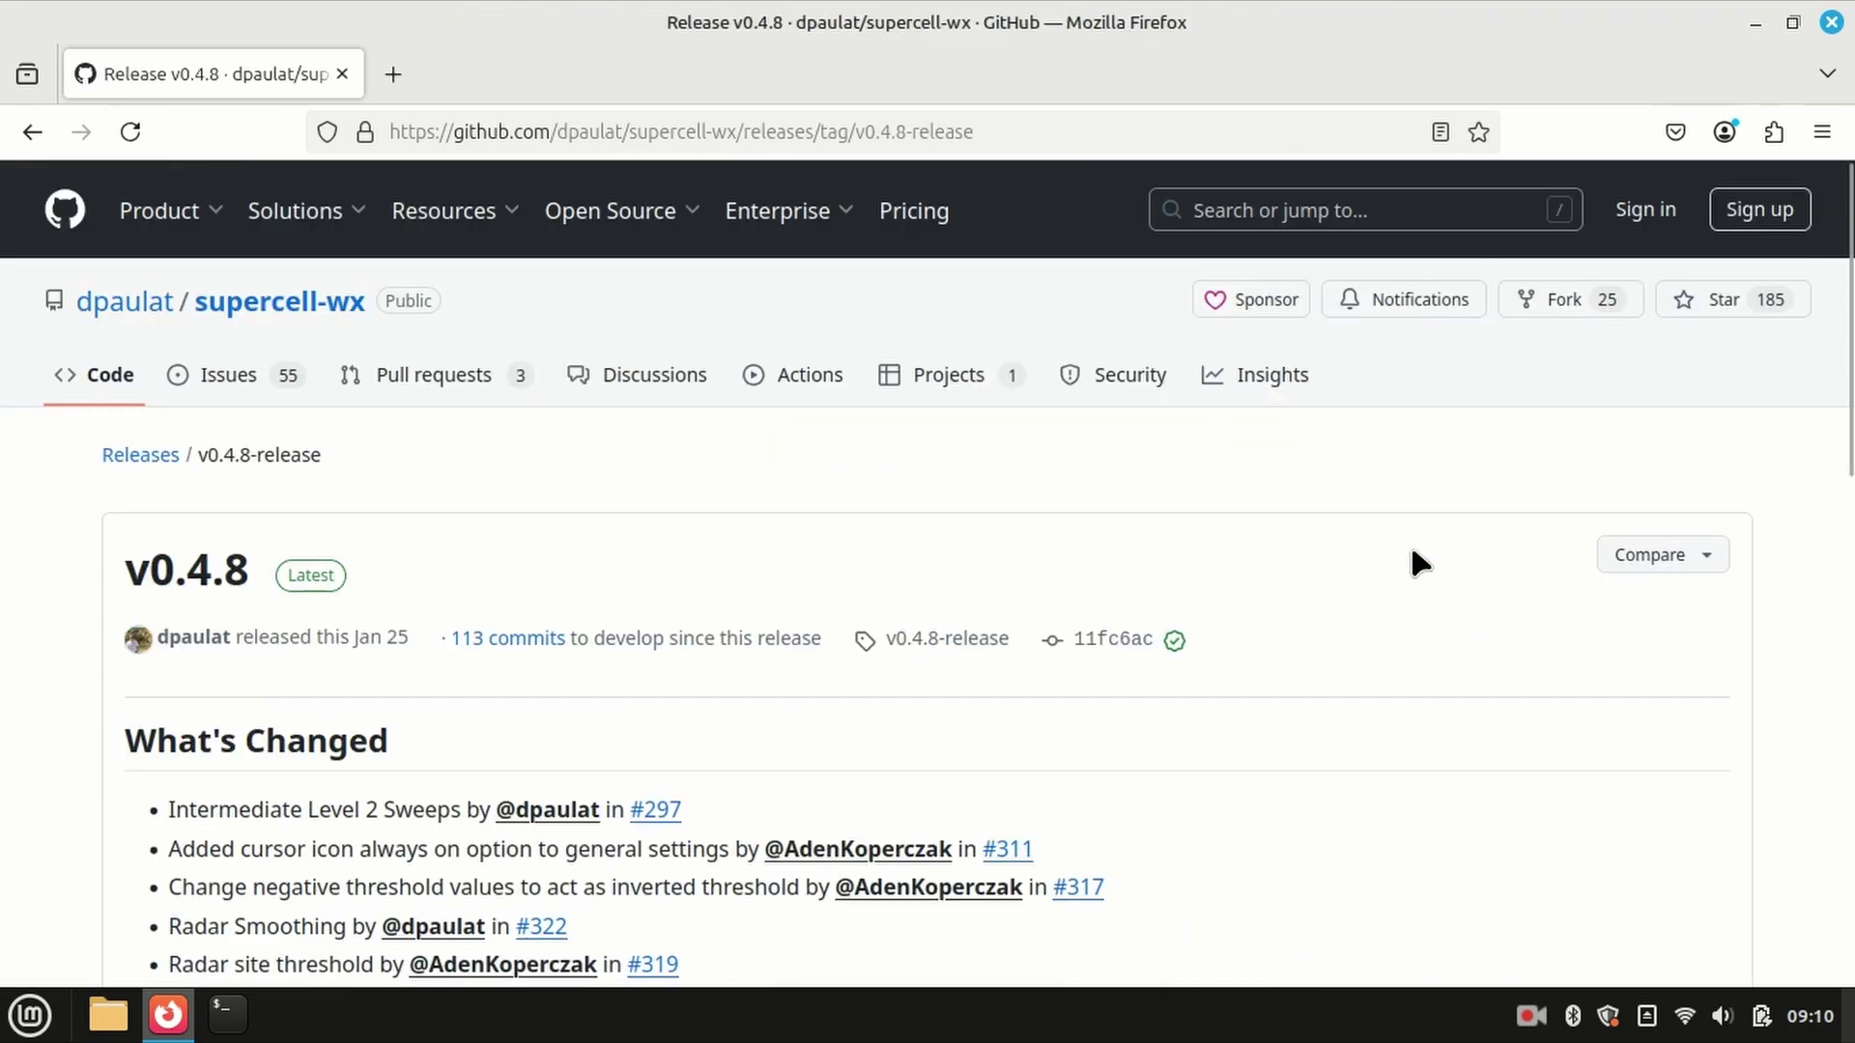
pyautogui.scroll(-10, 1406, 614)
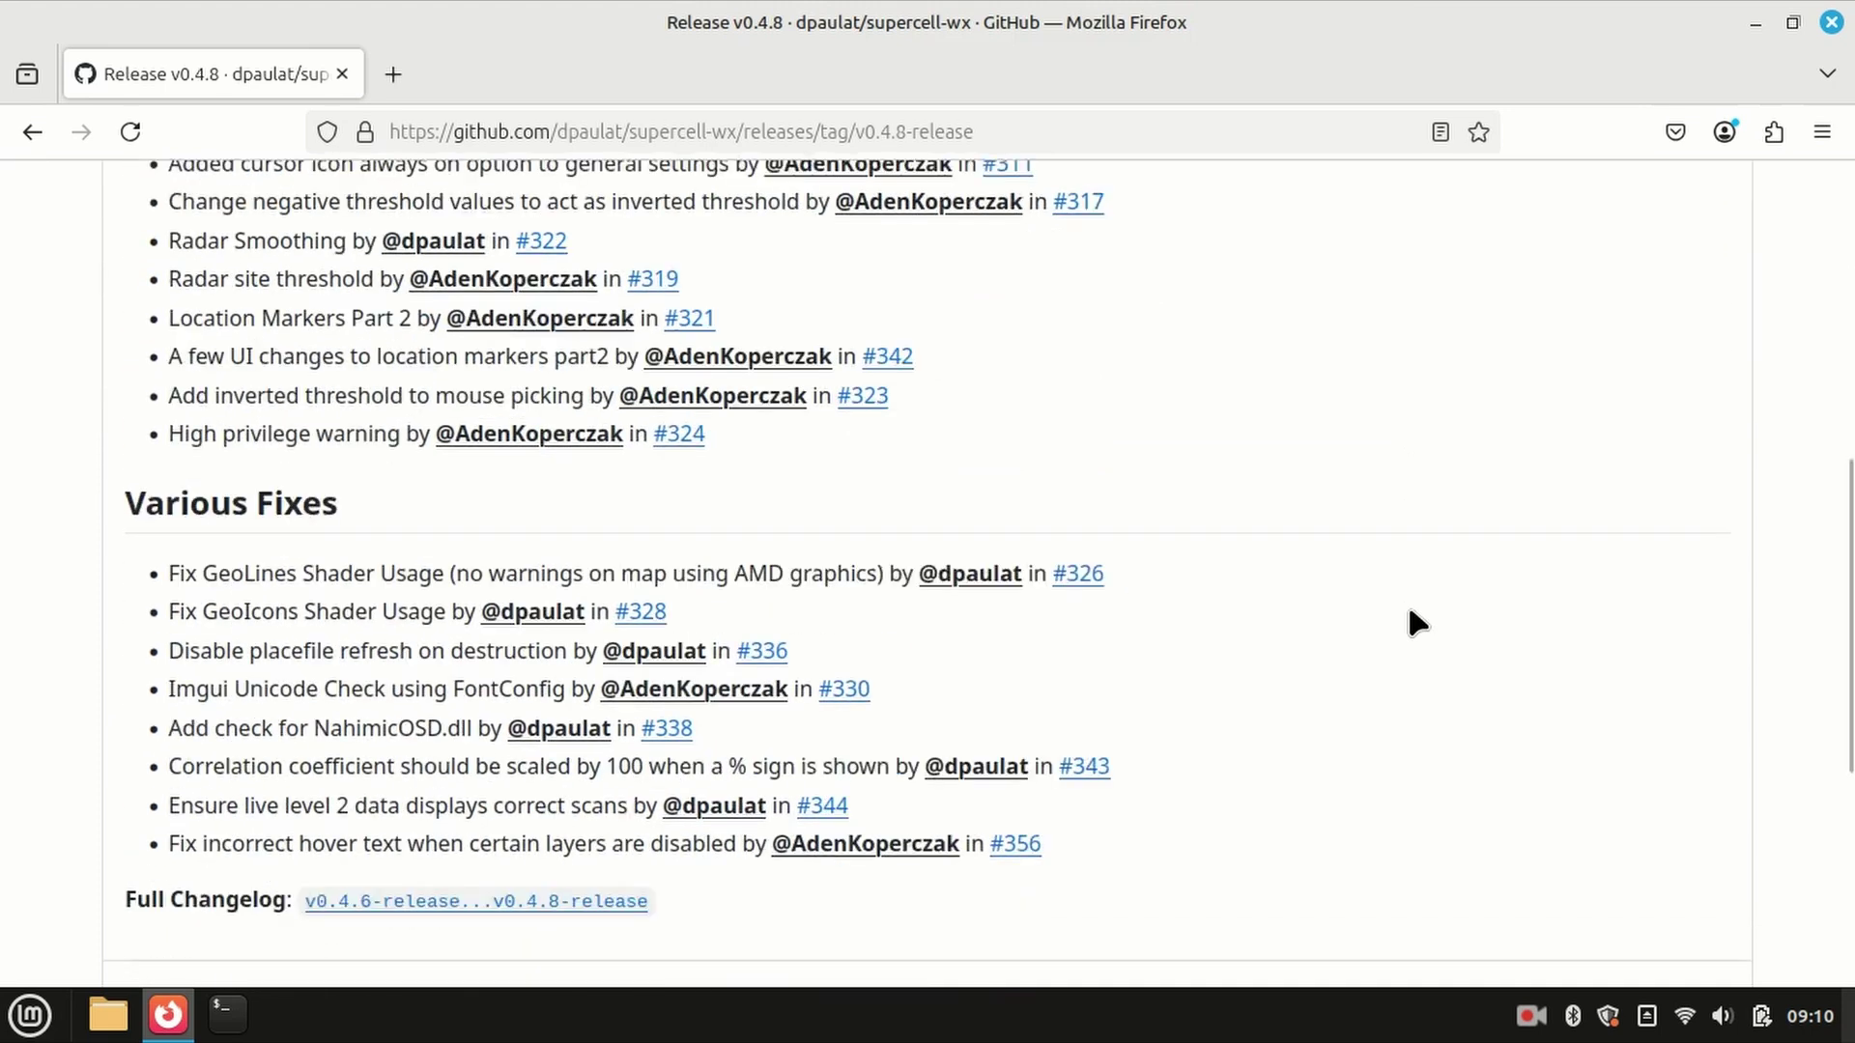
pyautogui.scroll(-4, 1408, 611)
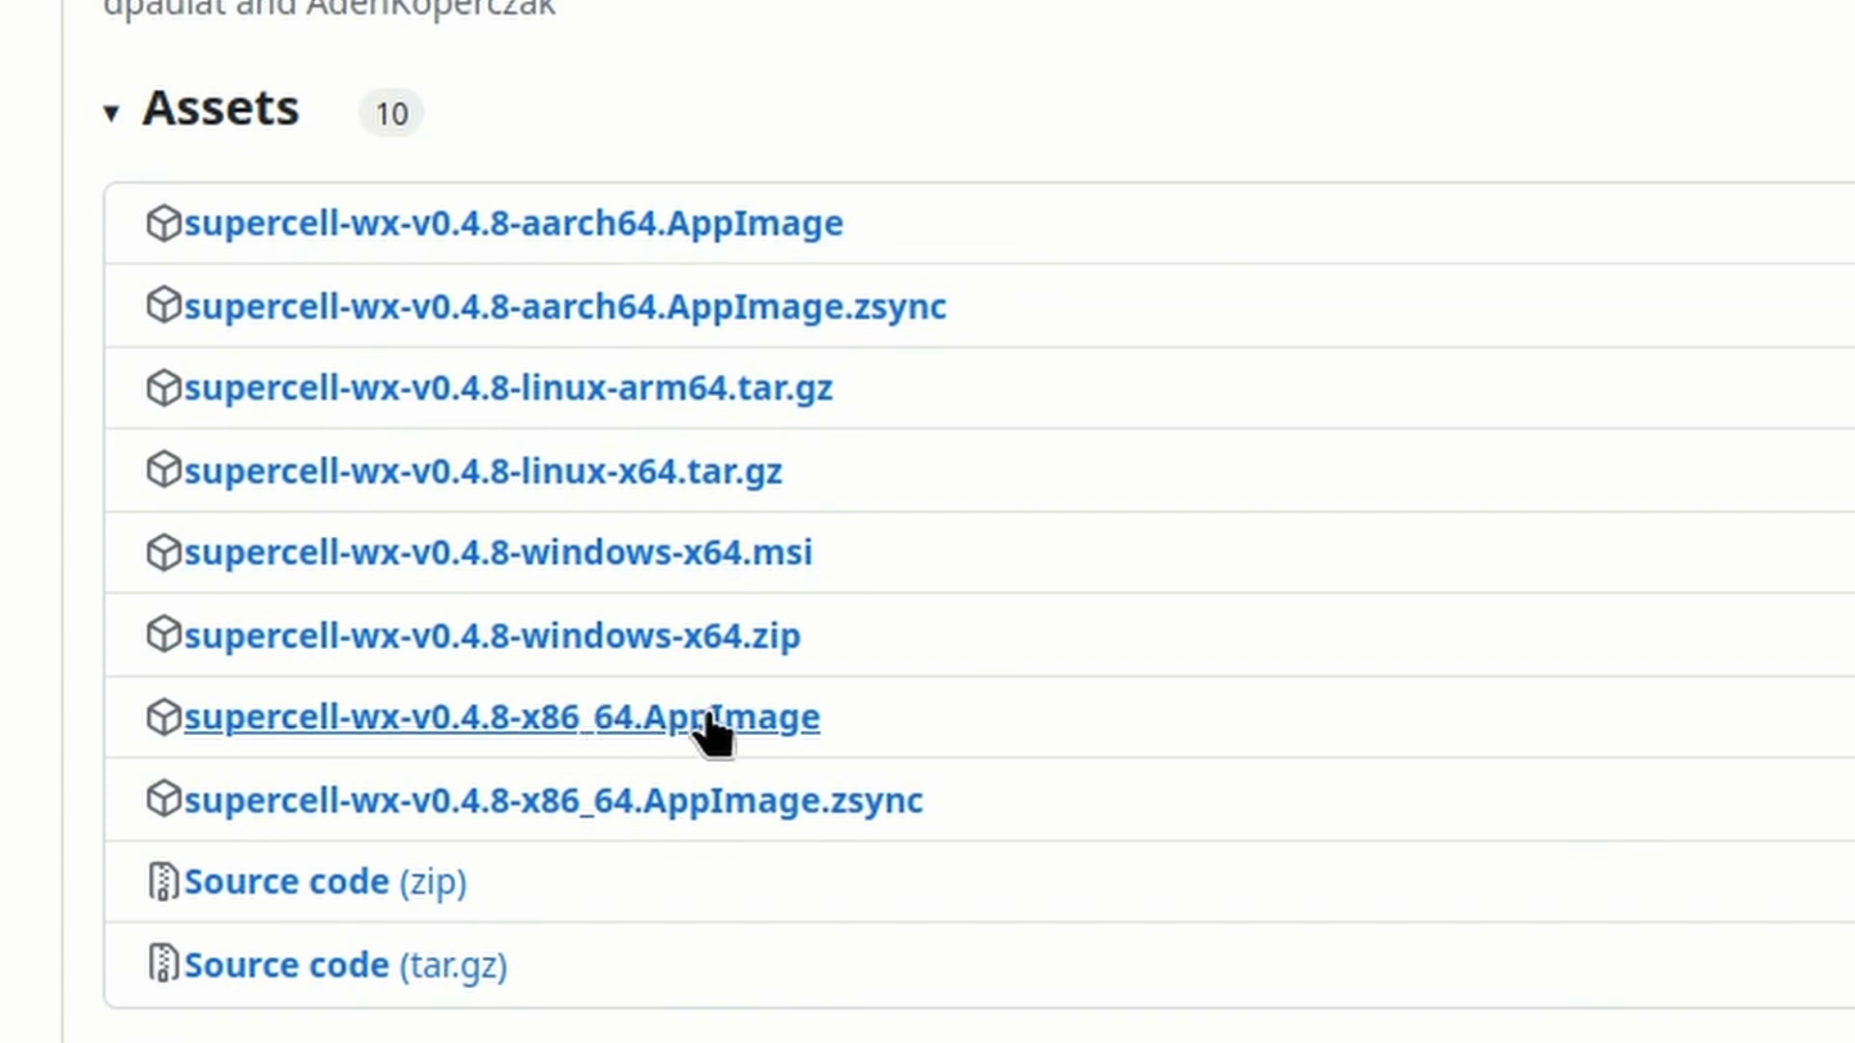
pyautogui.click(710, 730)
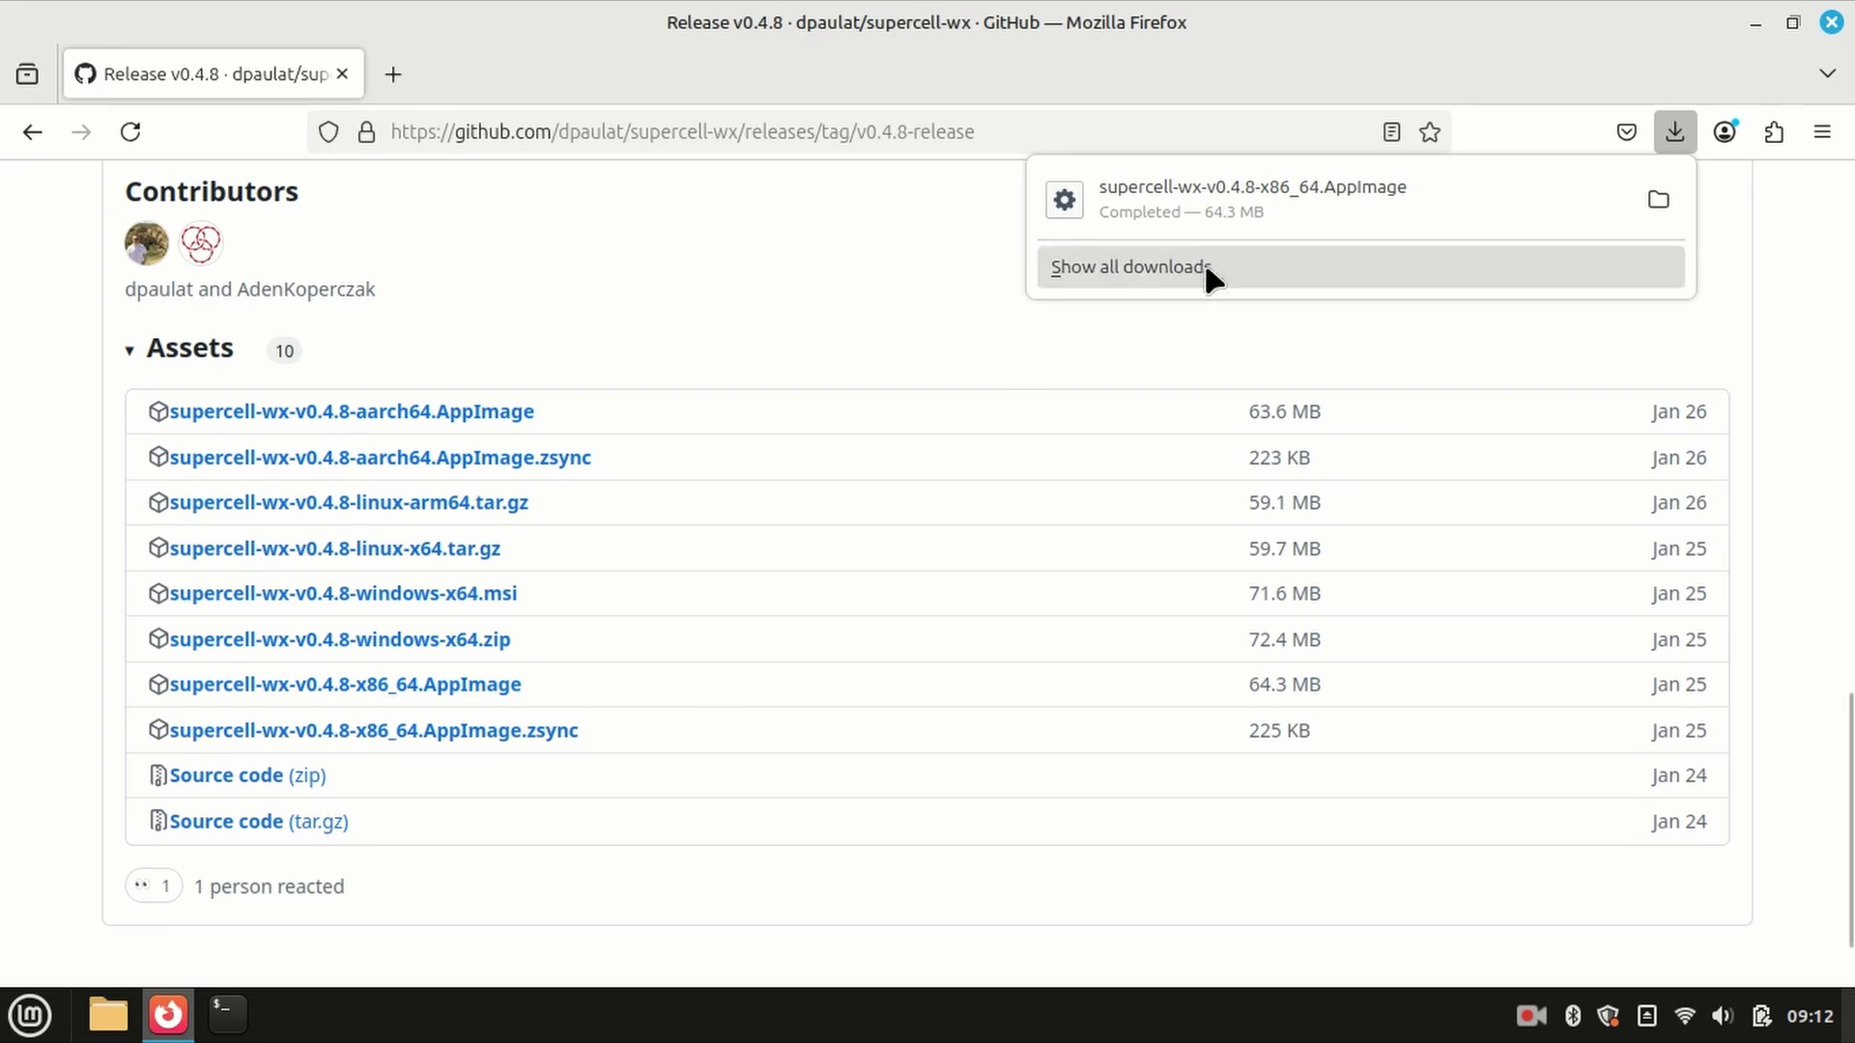
pyautogui.click(1831, 22)
# - Allow supercell-wx-v0.4.8-x86_64.AppImage in the Downloads folder to be executed as a program and launch it
pyautogui.click(109, 1010)
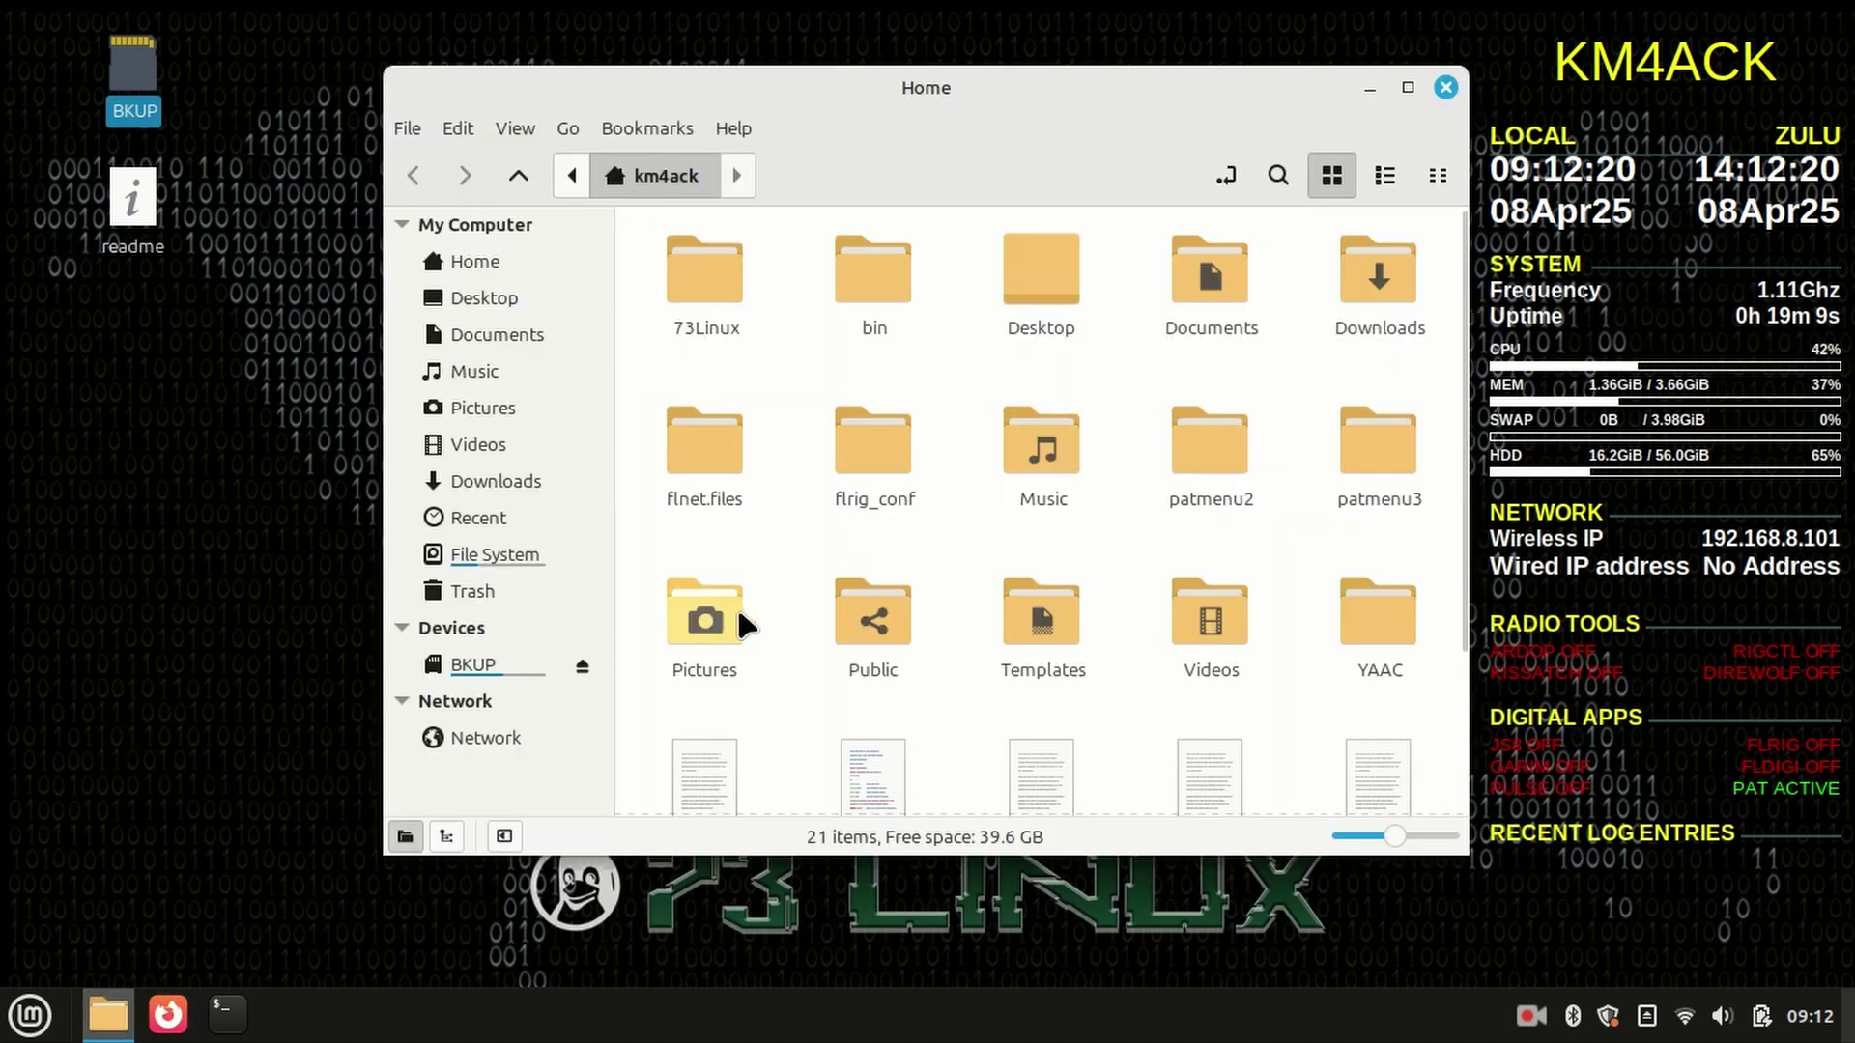
pyautogui.click(1381, 280)
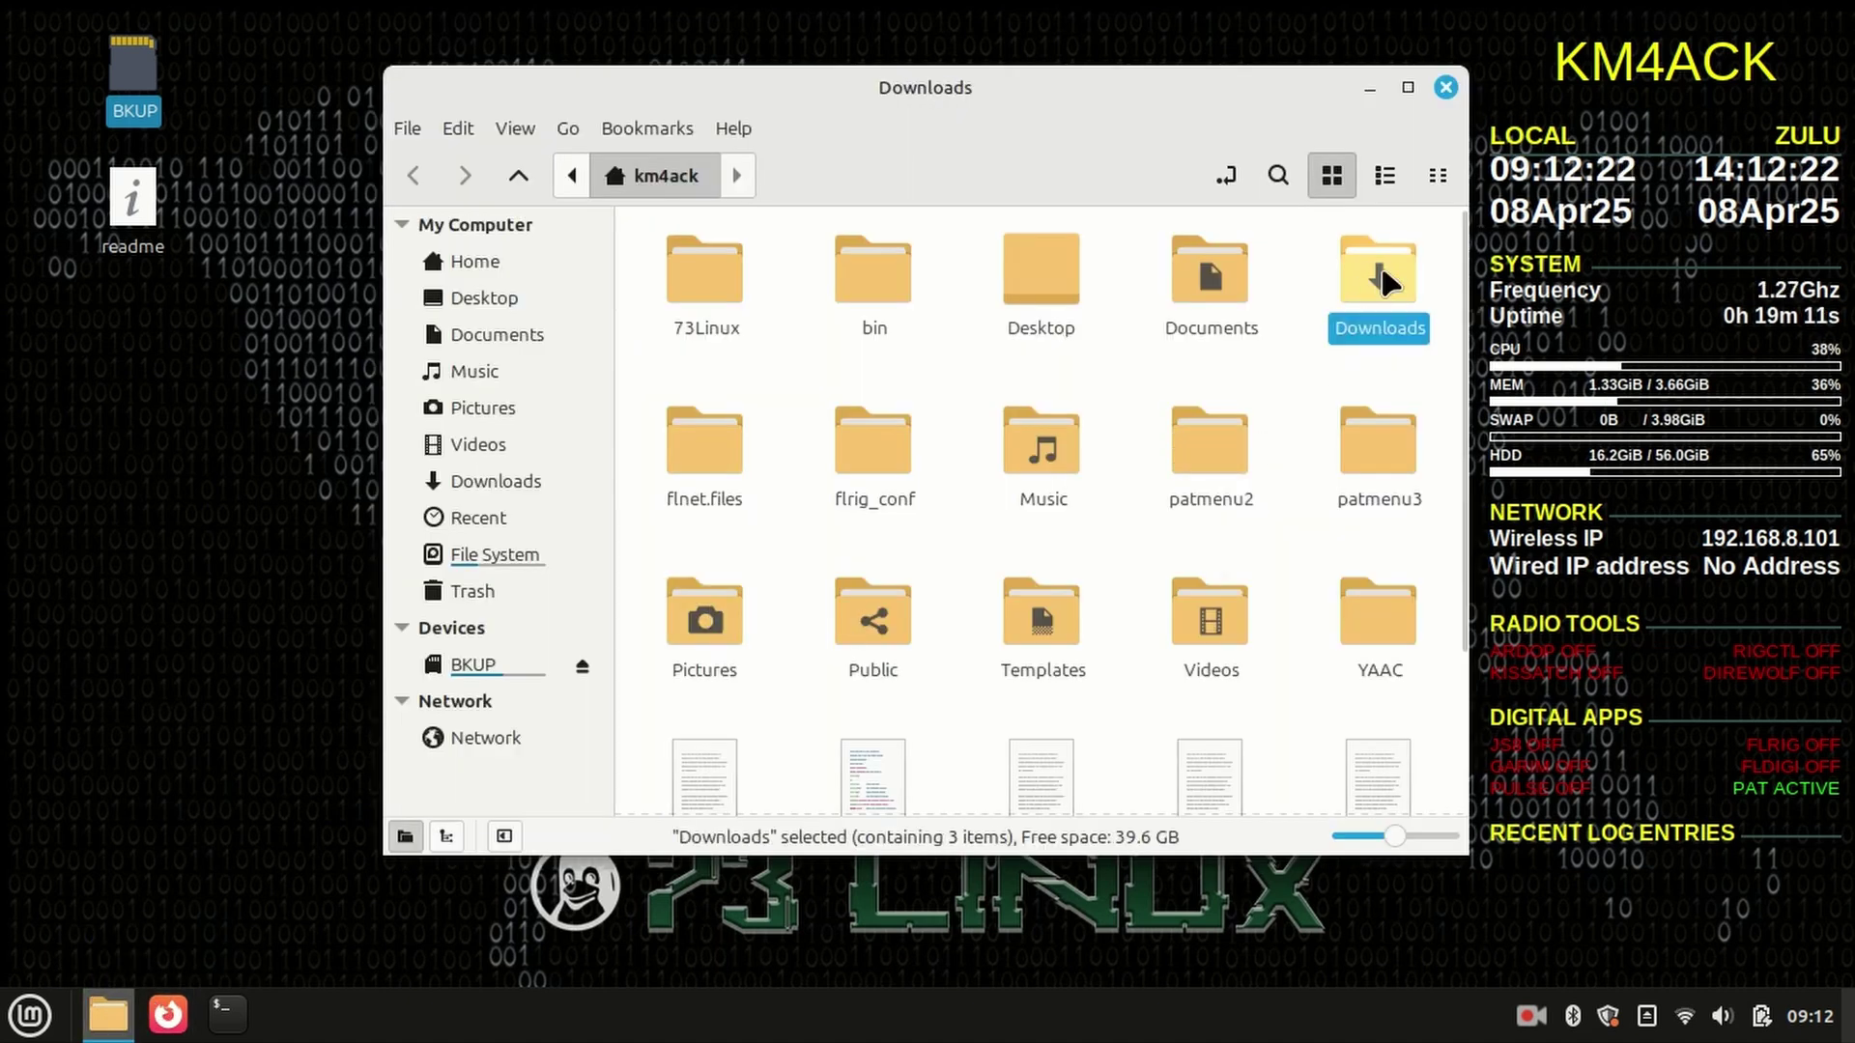
pyautogui.doubleClick(1381, 280)
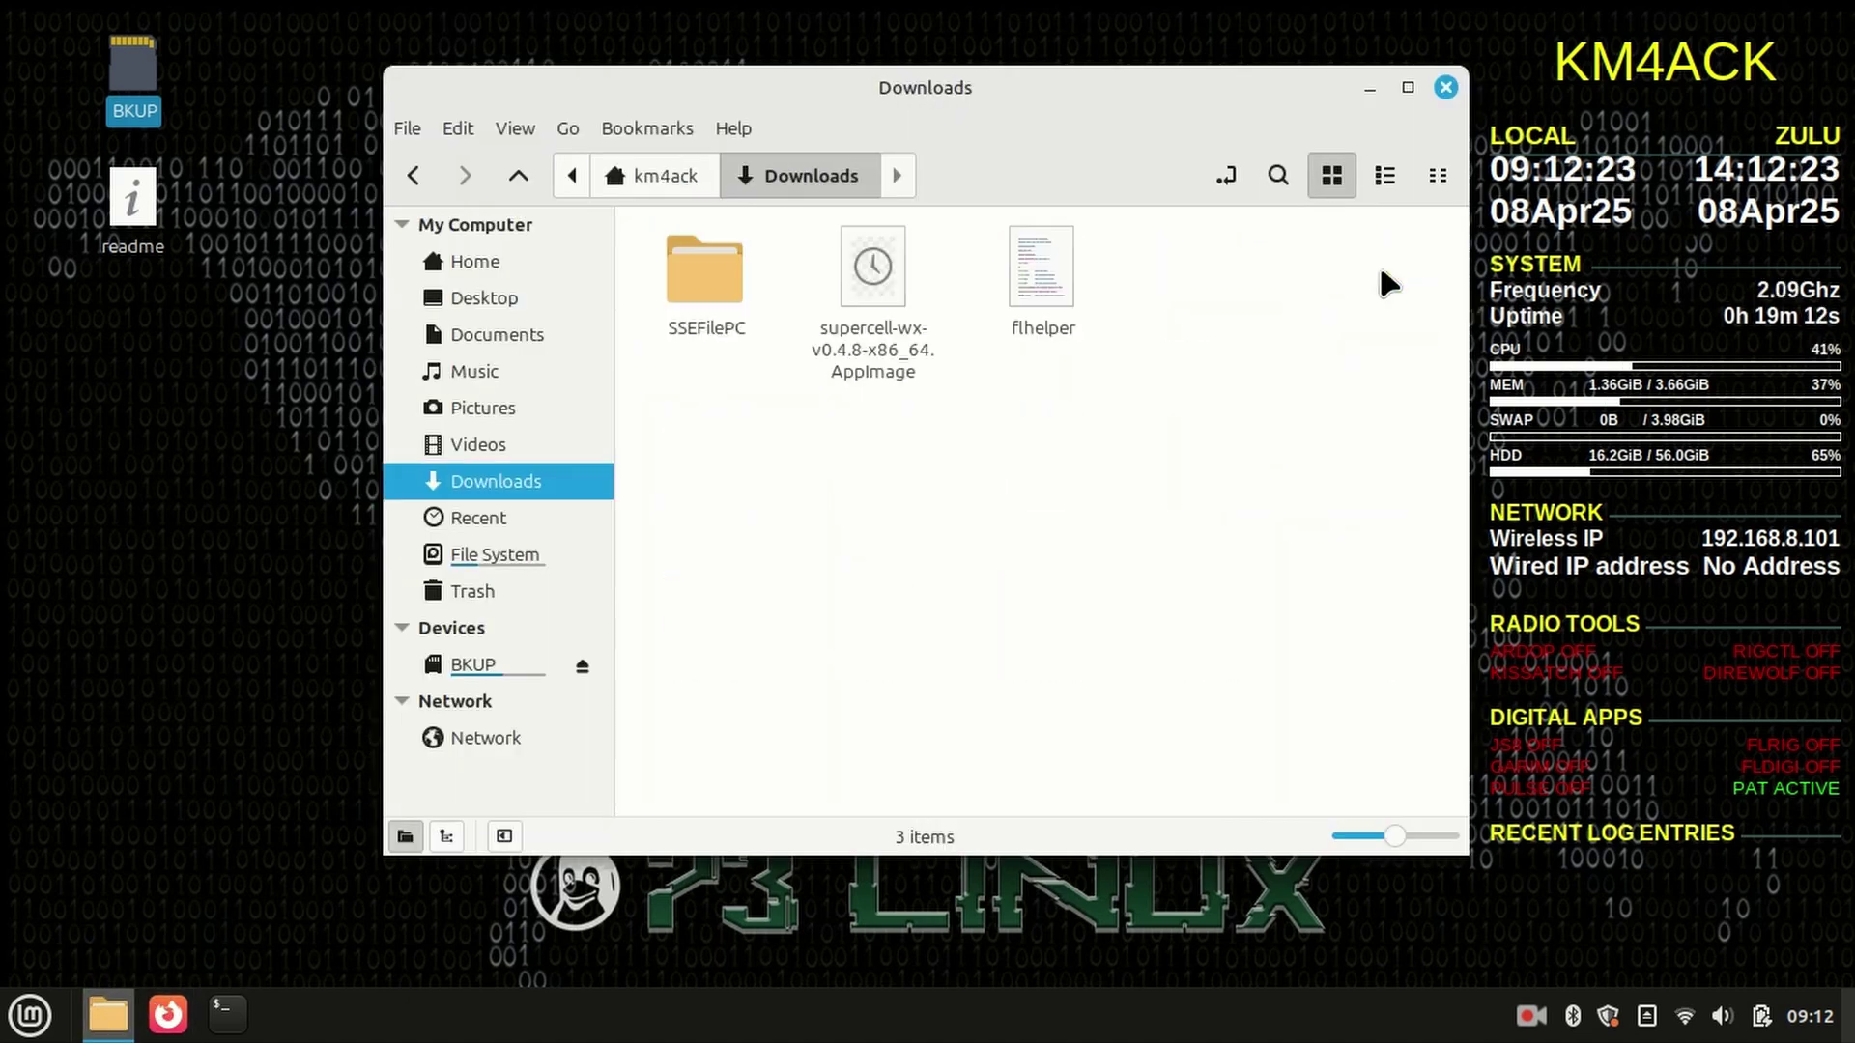
pyautogui.rightClick(869, 302)
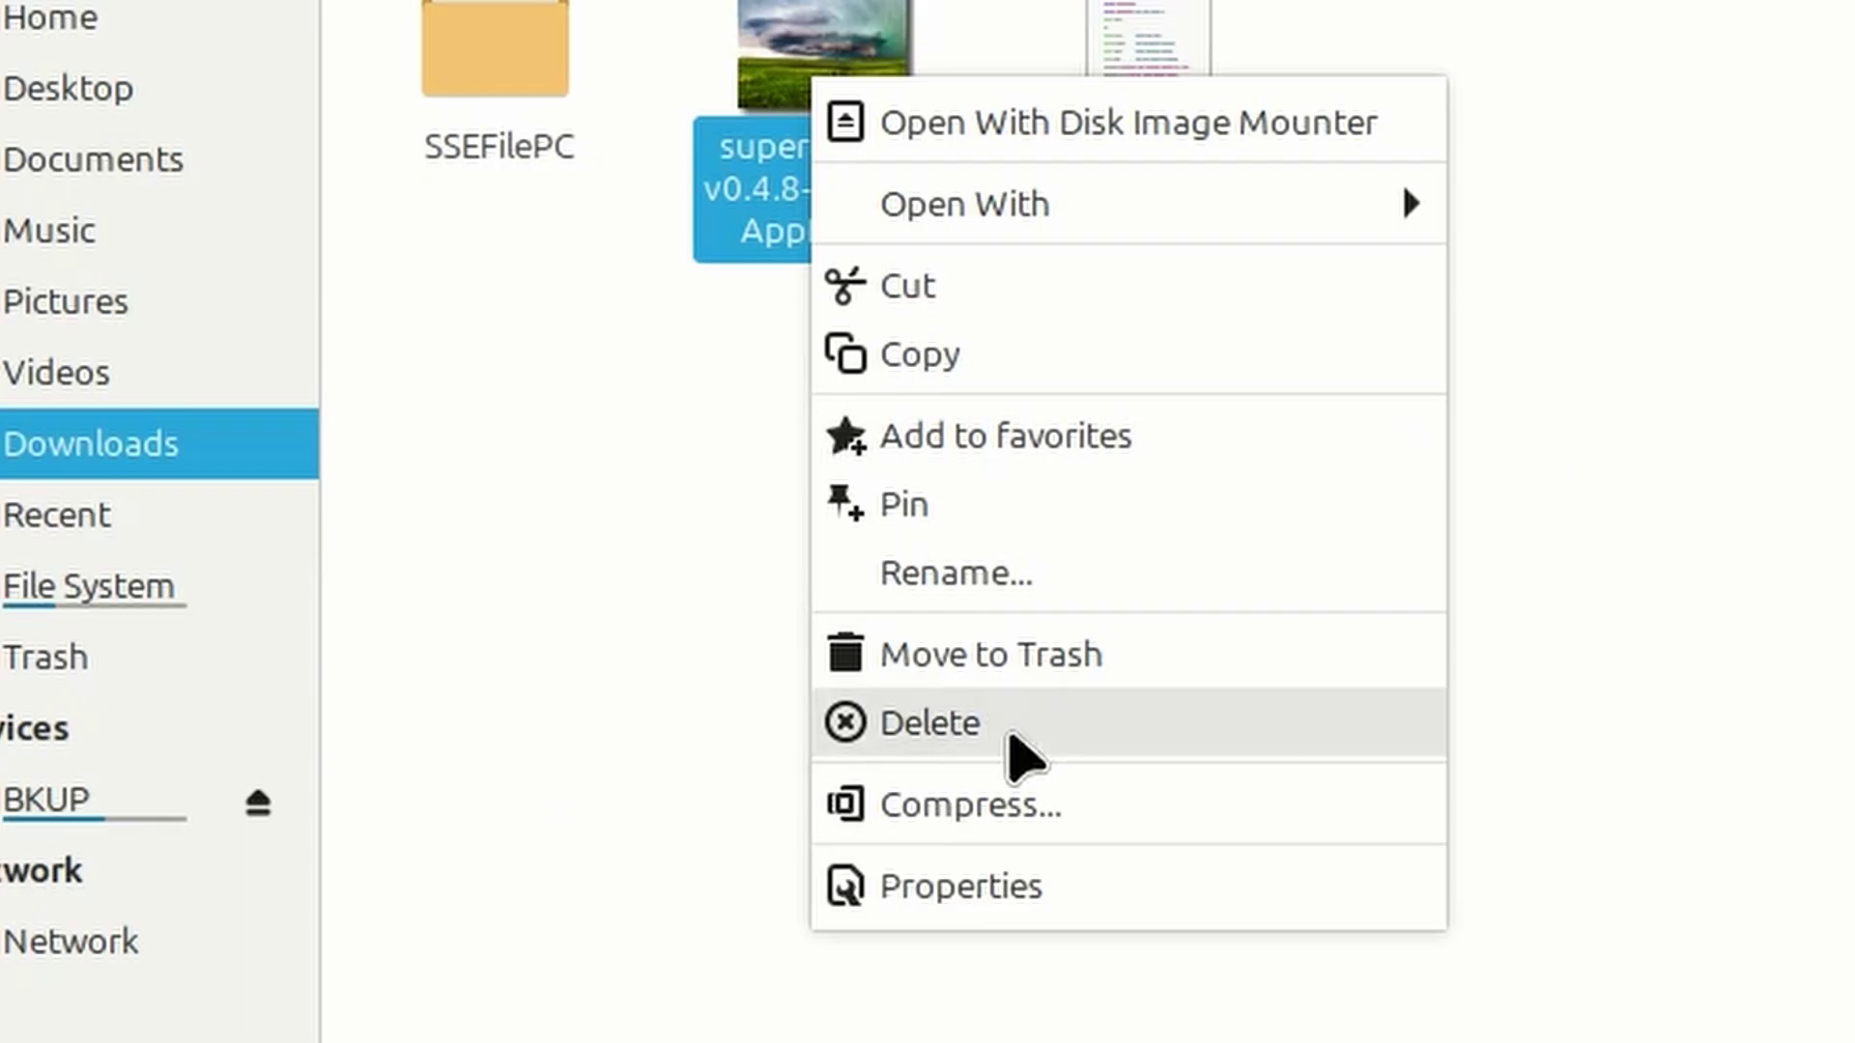
pyautogui.click(995, 884)
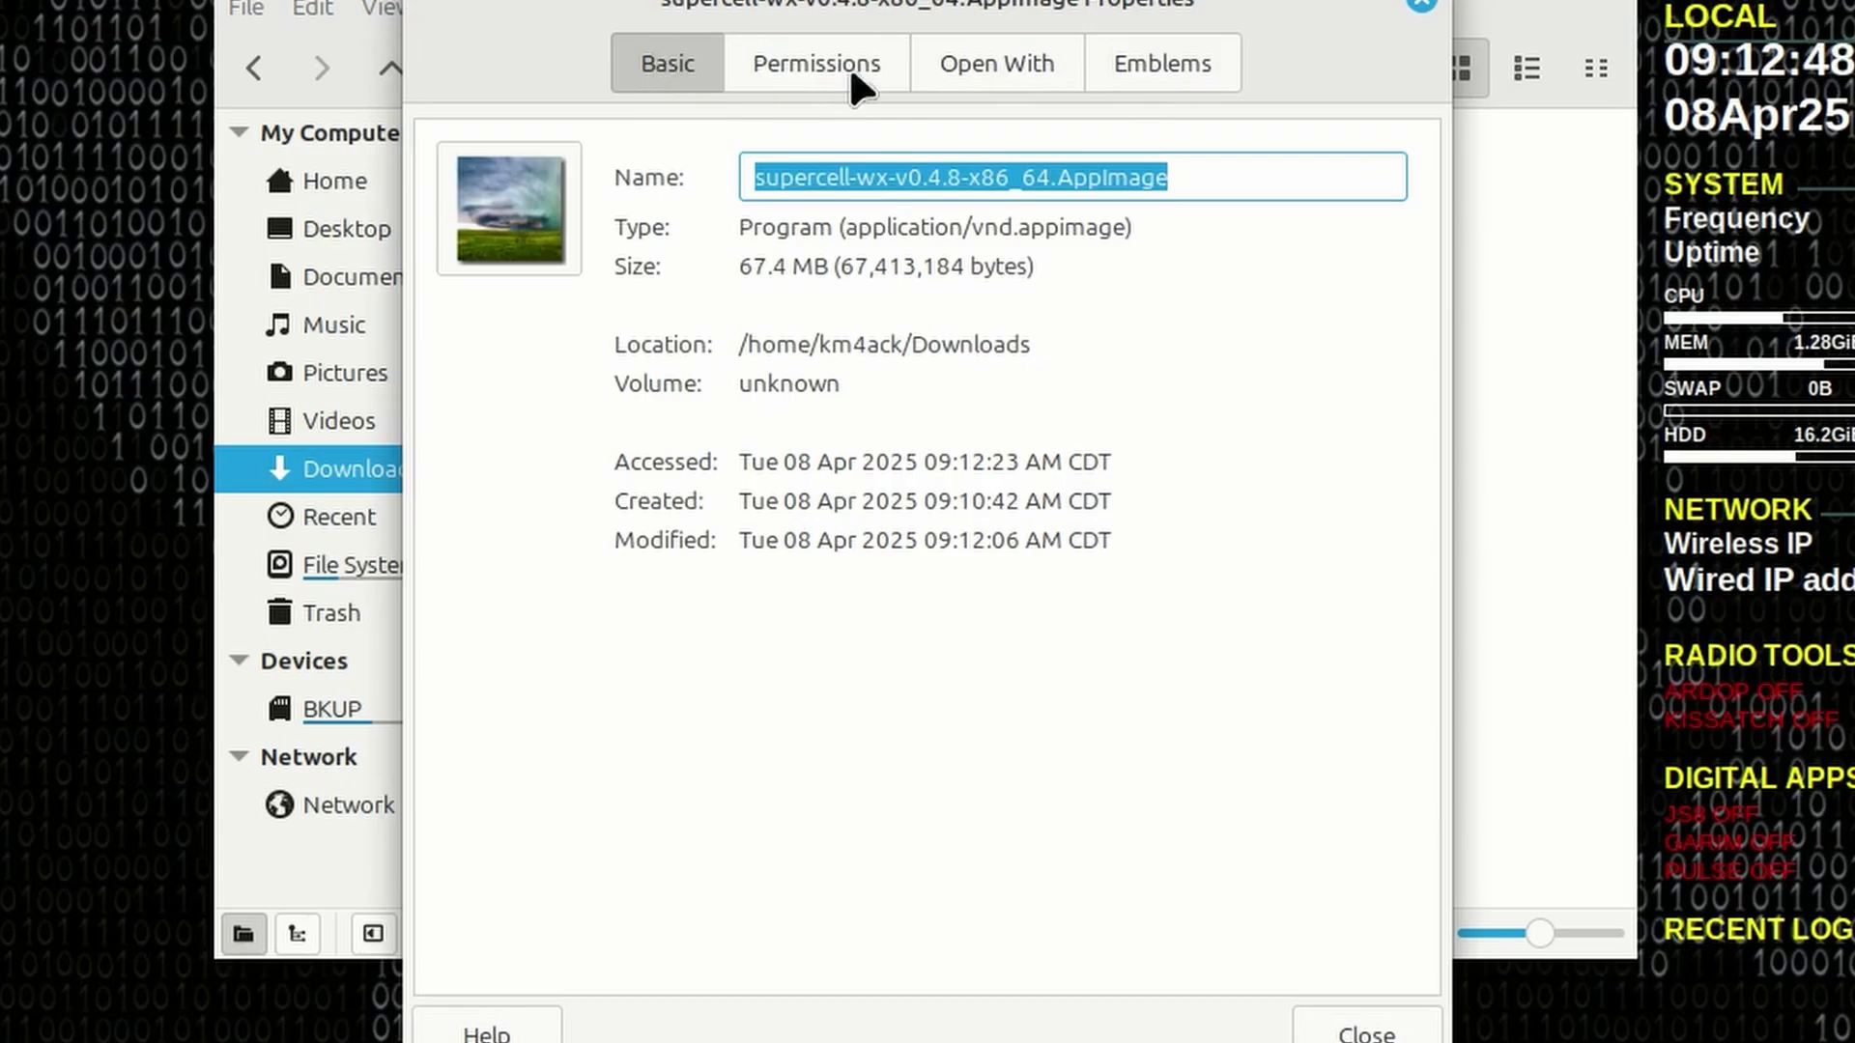
pyautogui.click(808, 60)
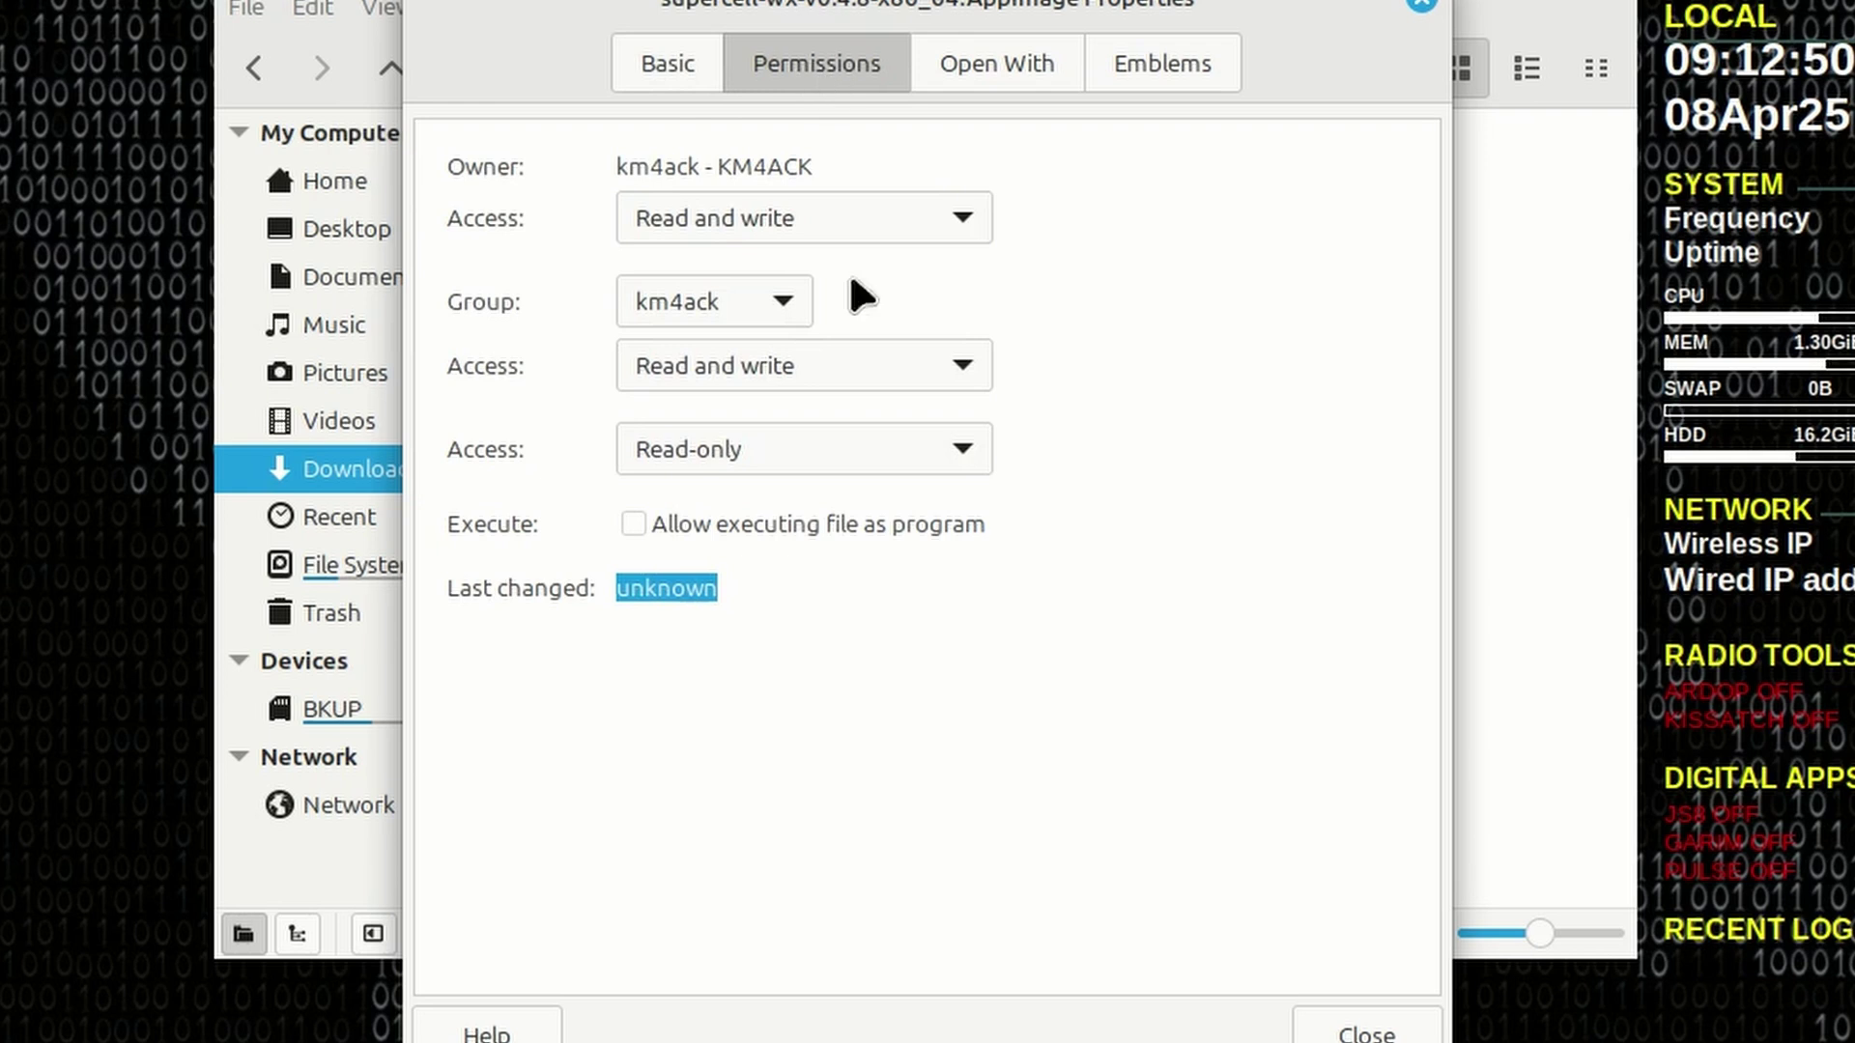
pyautogui.click(634, 524)
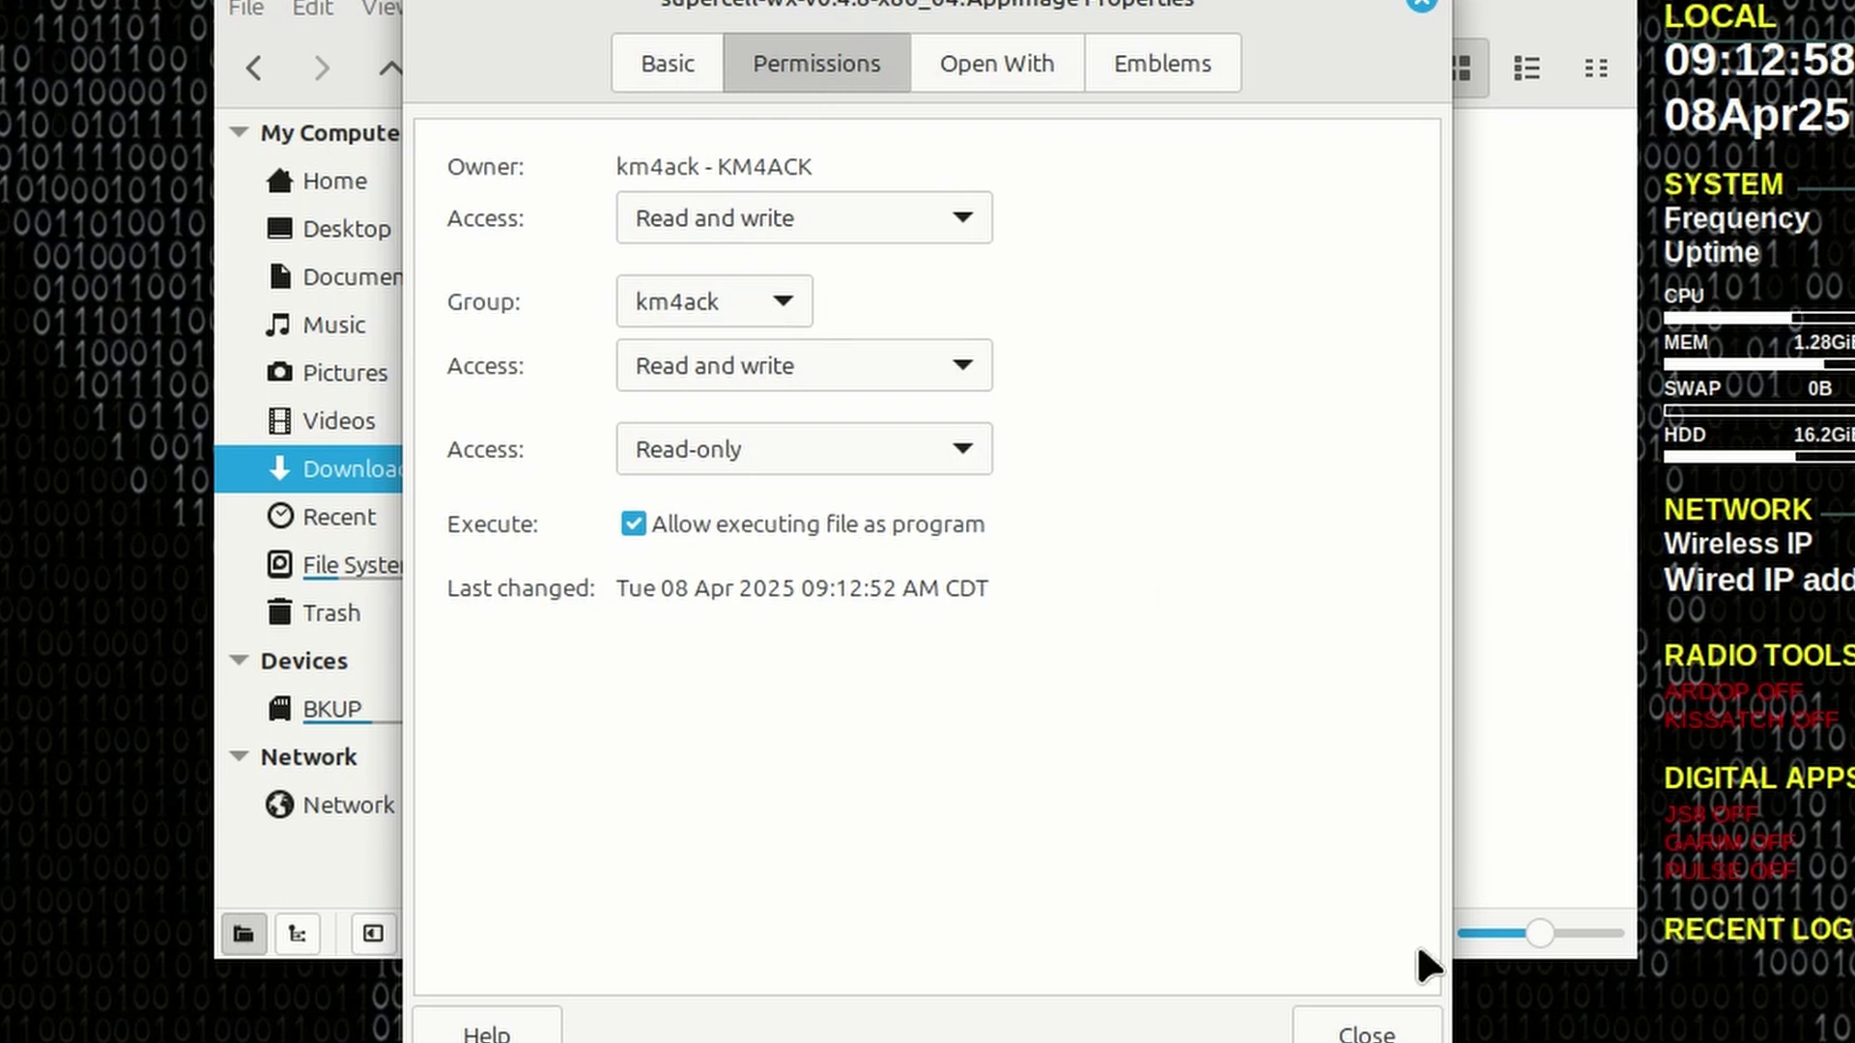
pyautogui.click(1367, 1032)
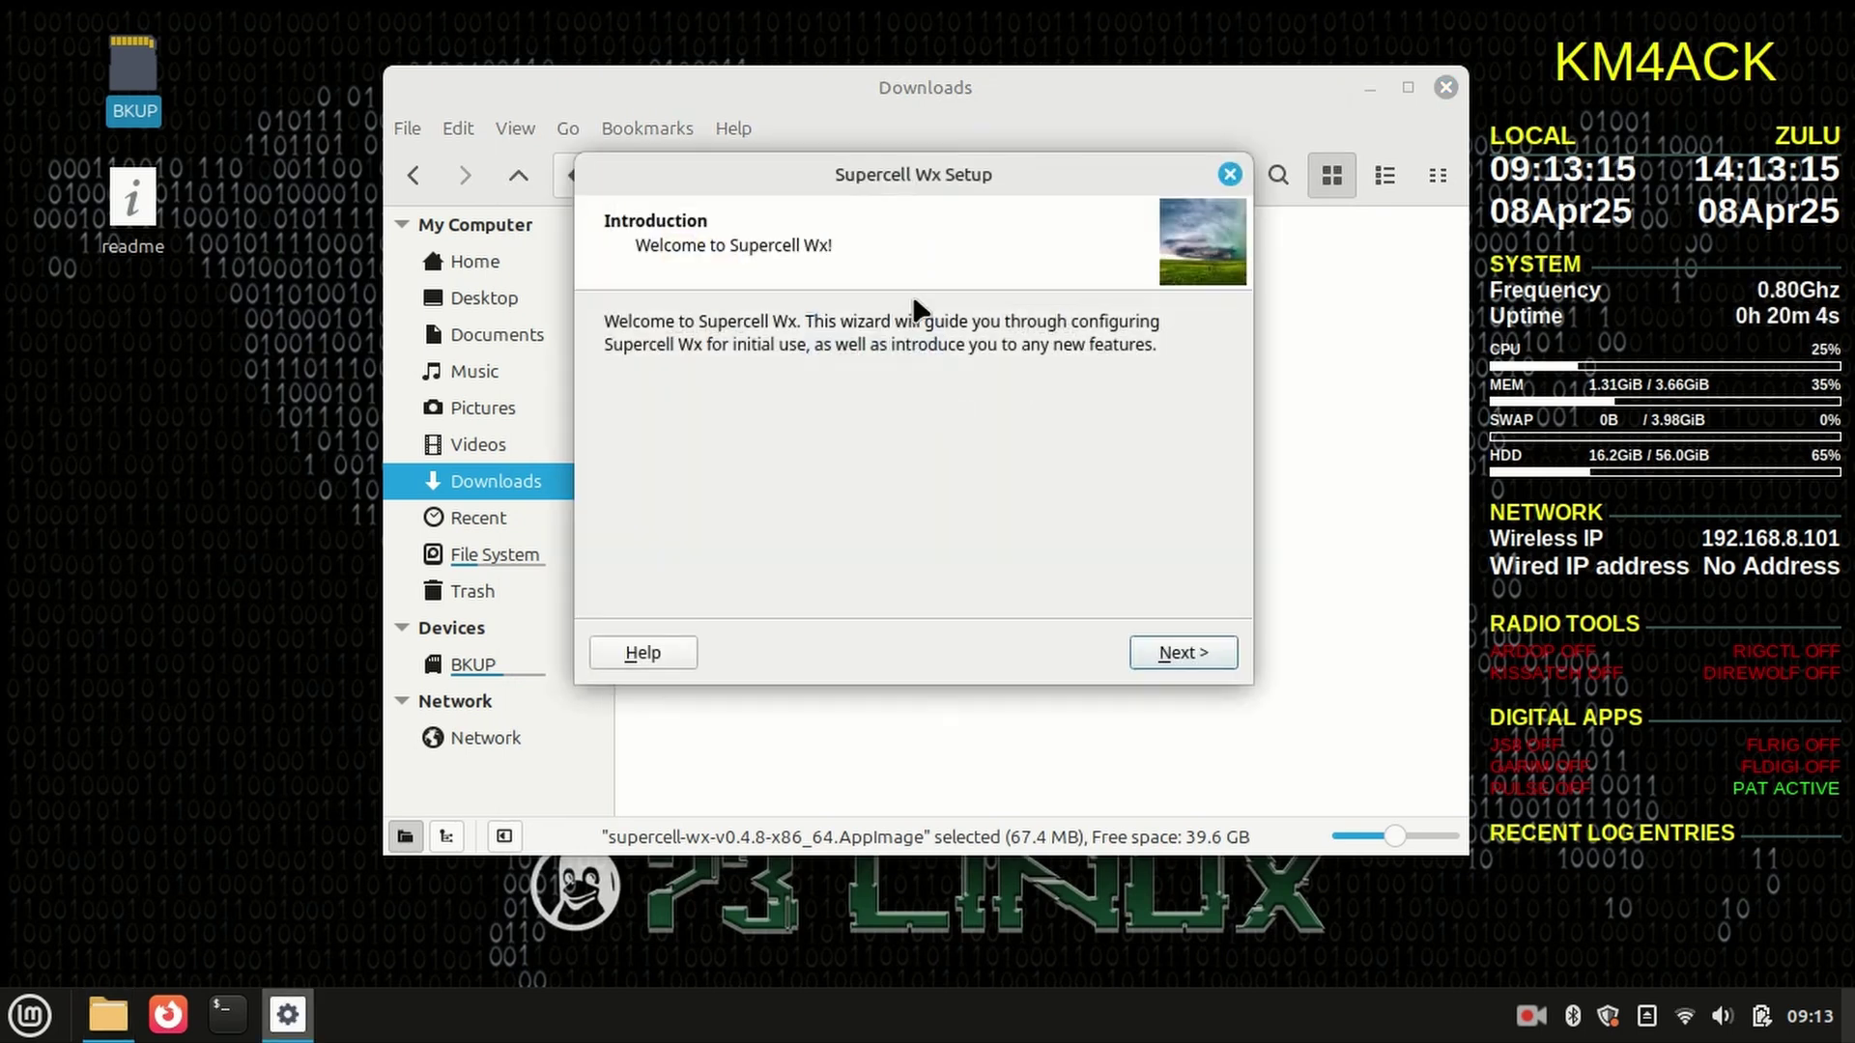
# - Complete the Supercell Wx setup with MapTiler as map provider, the obtained API key, and a map grid 1 wide and 1 high
pyautogui.click(1371, 88)
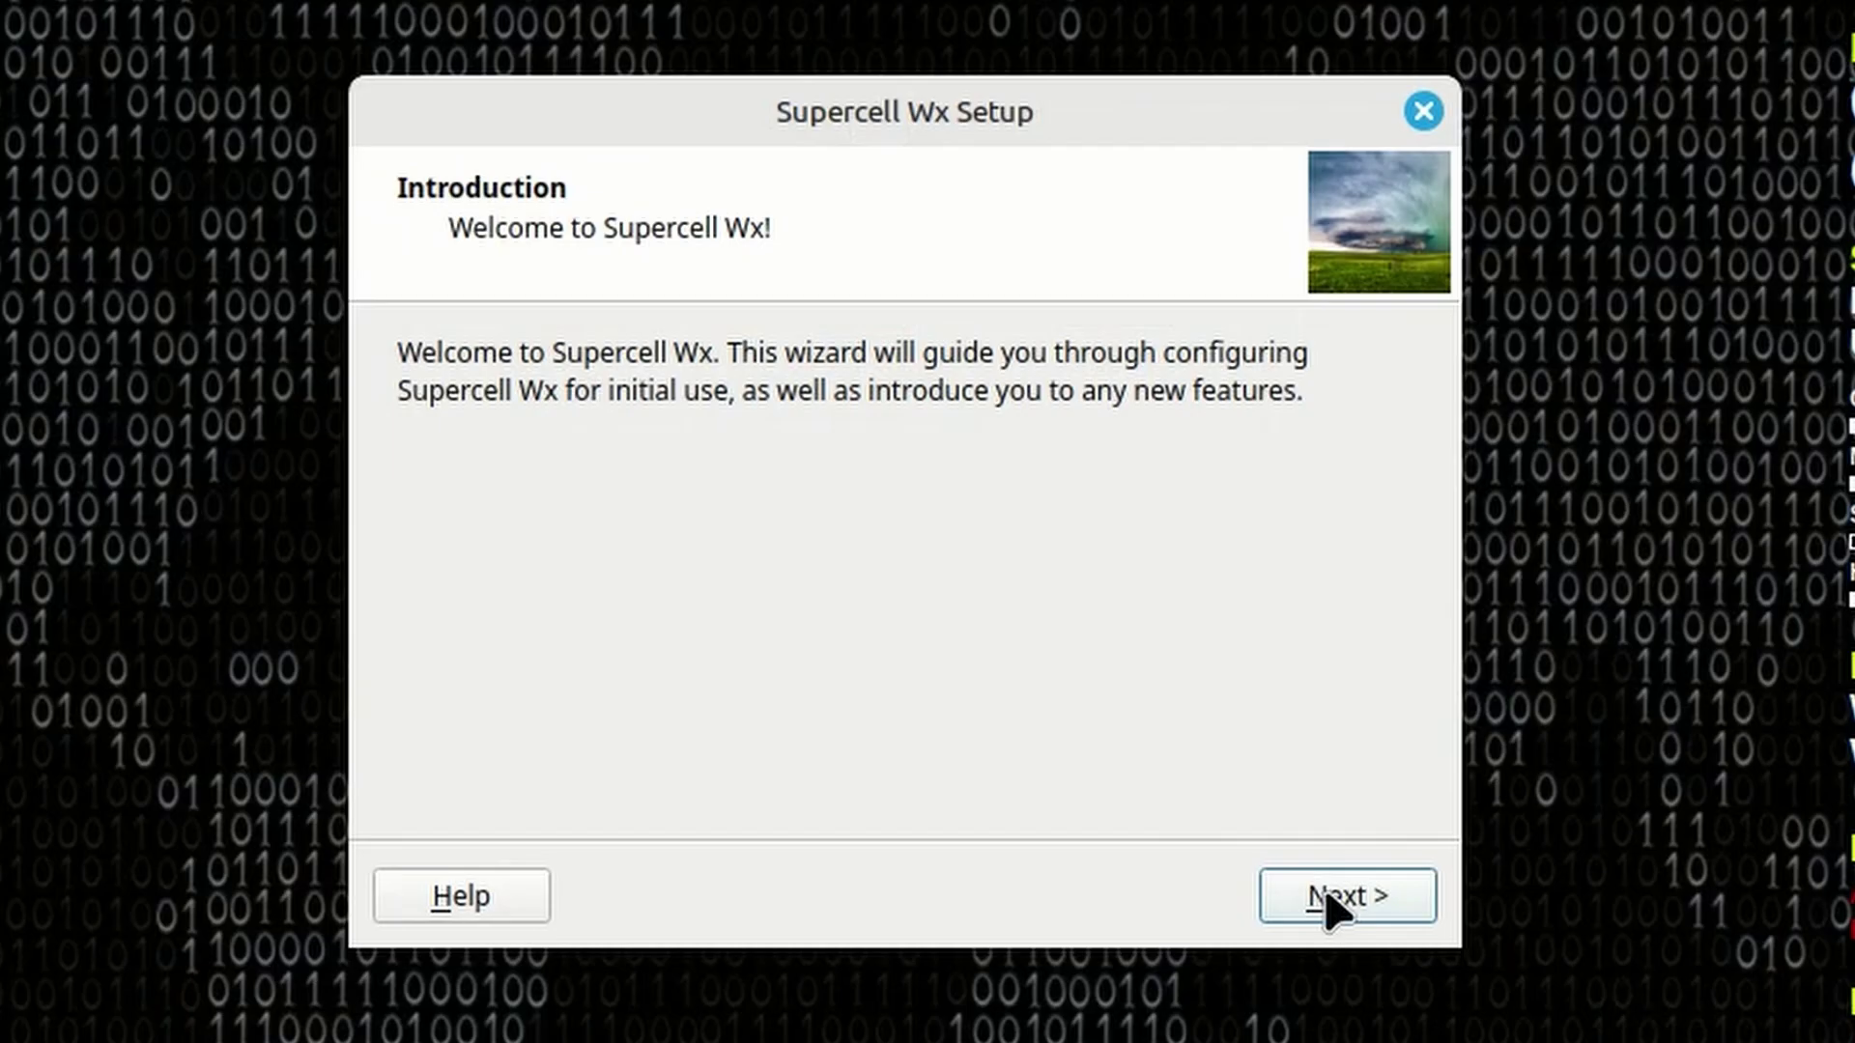
pyautogui.click(1175, 657)
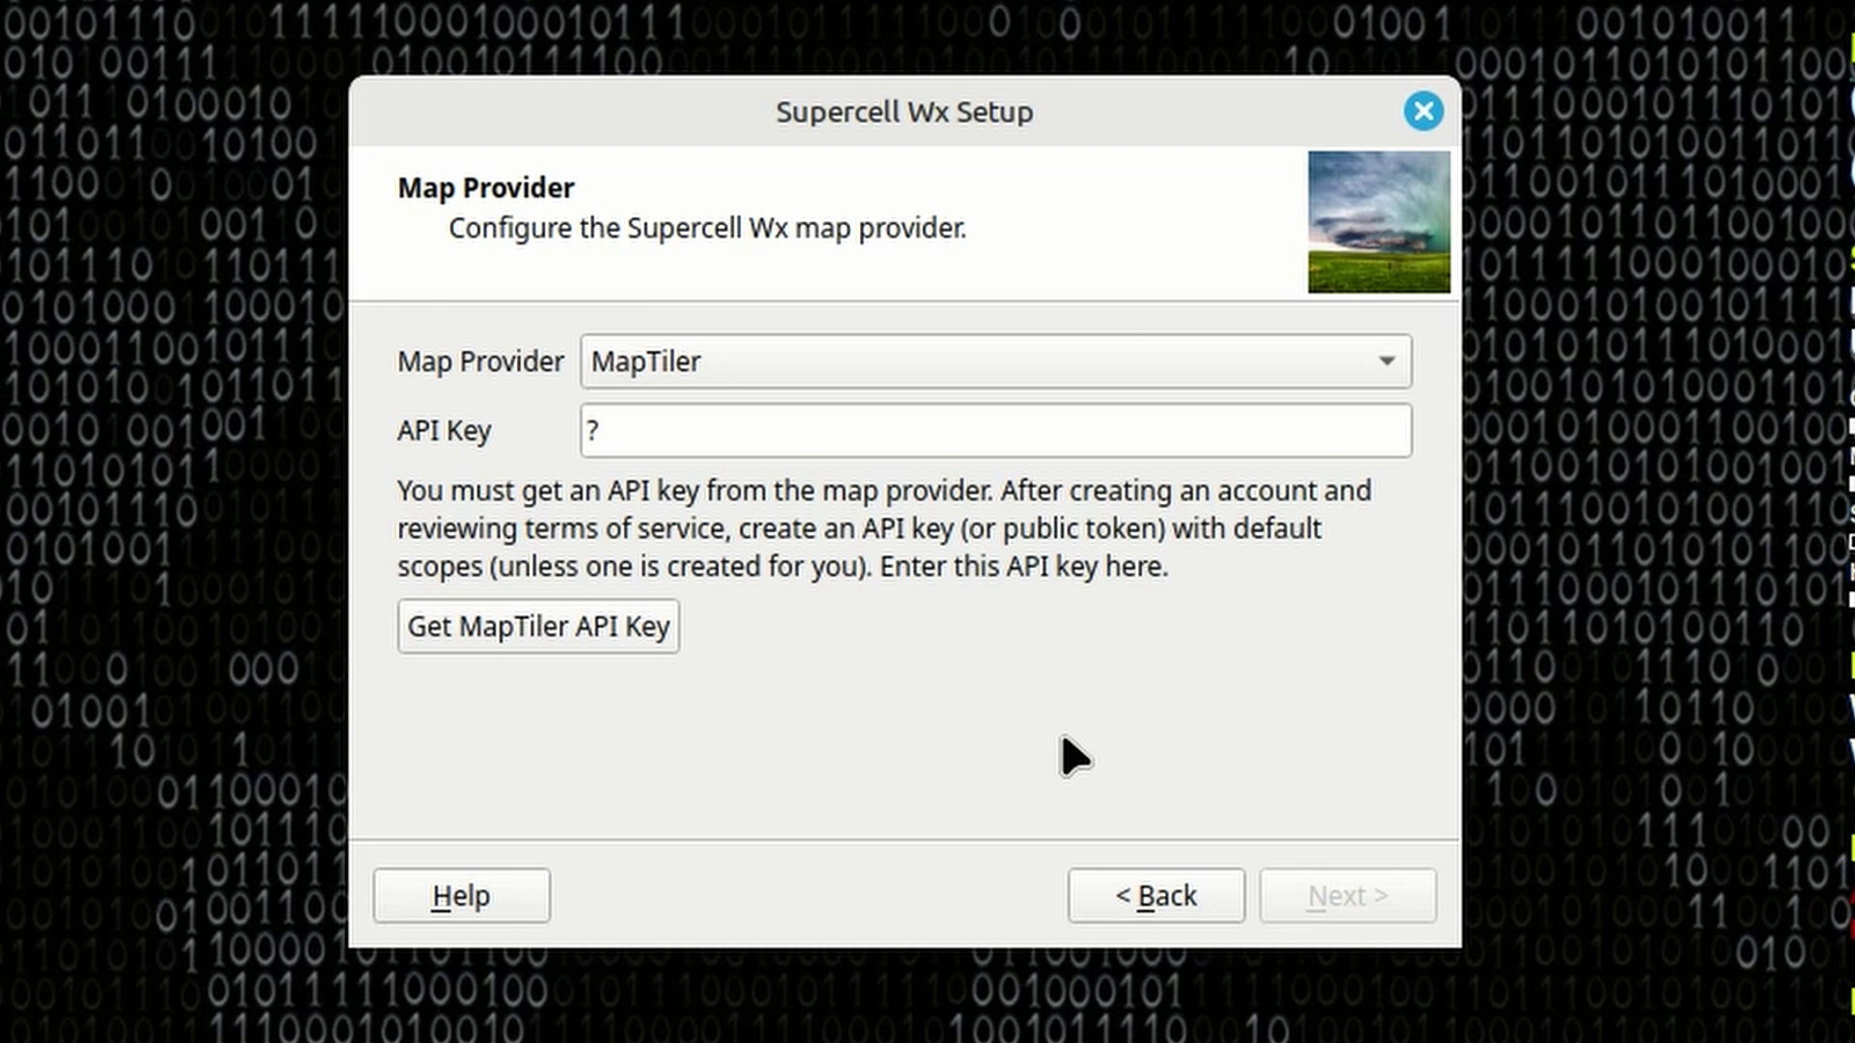
pyautogui.click(513, 630)
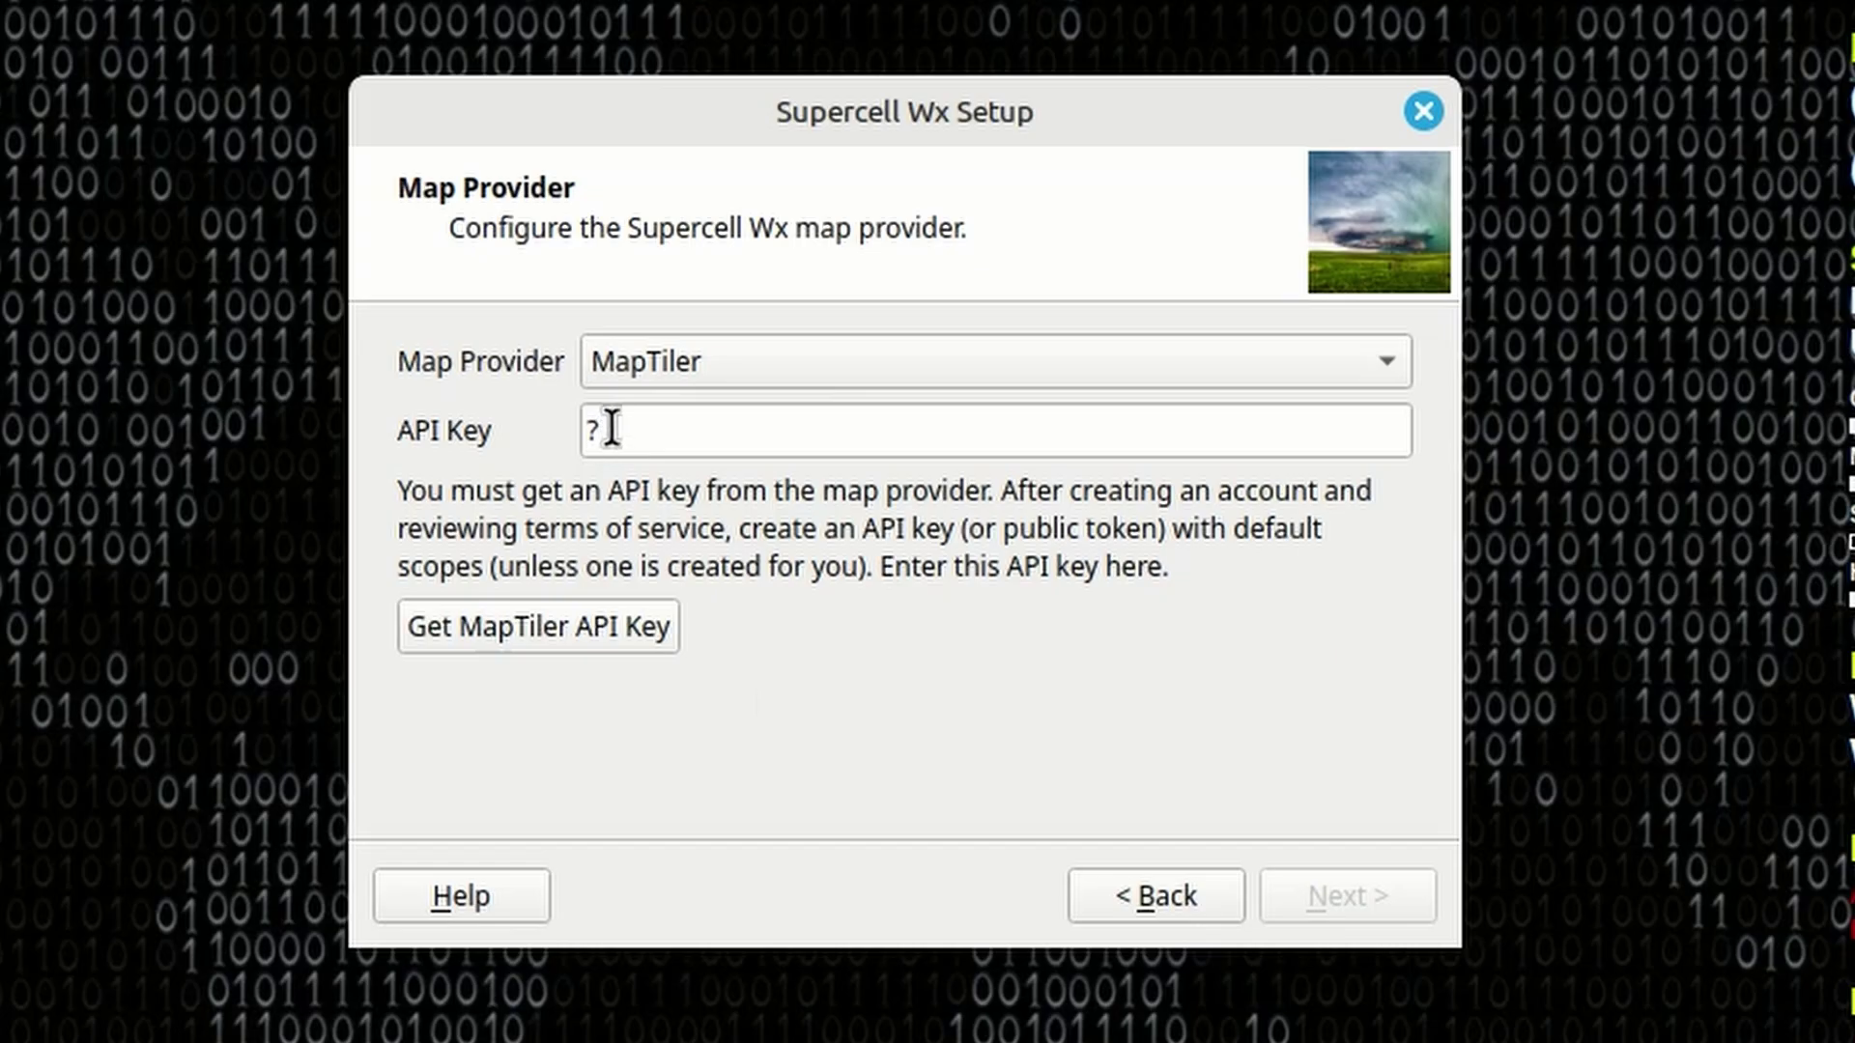
pyautogui.moveTo(613, 426); pyautogui.dragTo(464, 459)
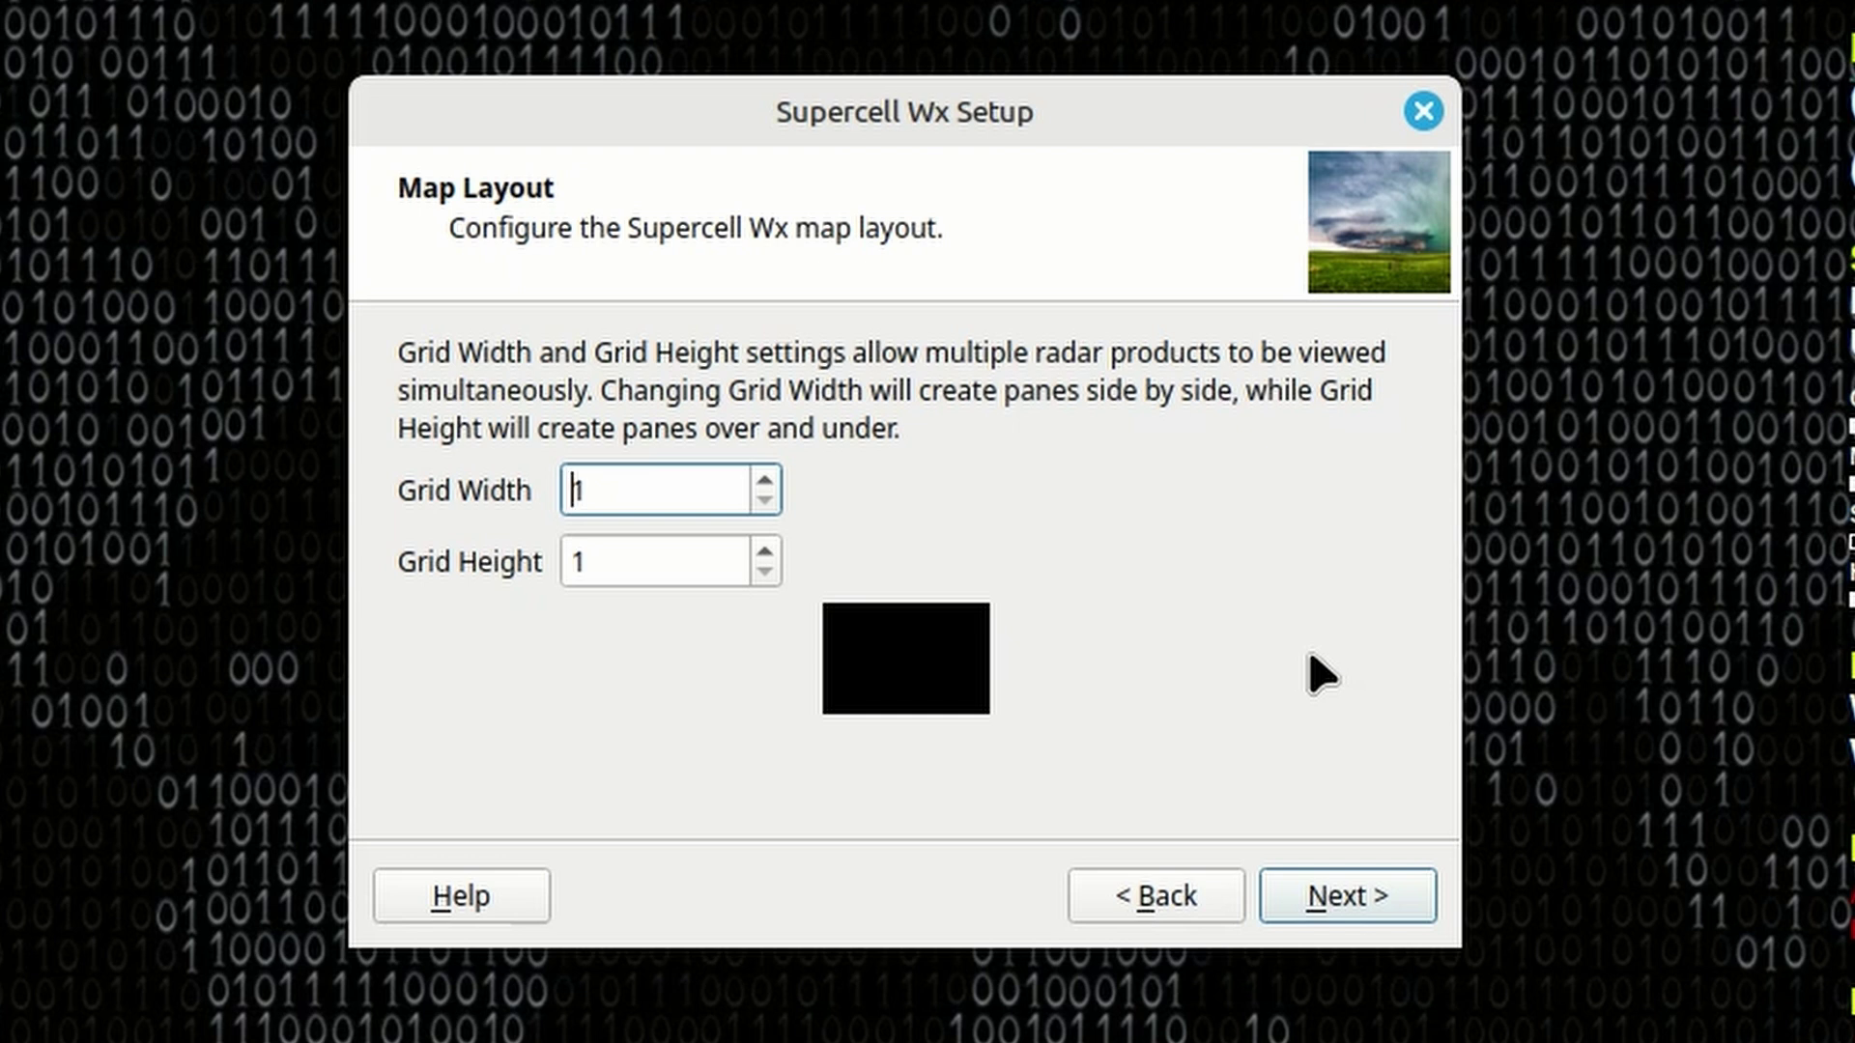
pyautogui.click(1383, 913)
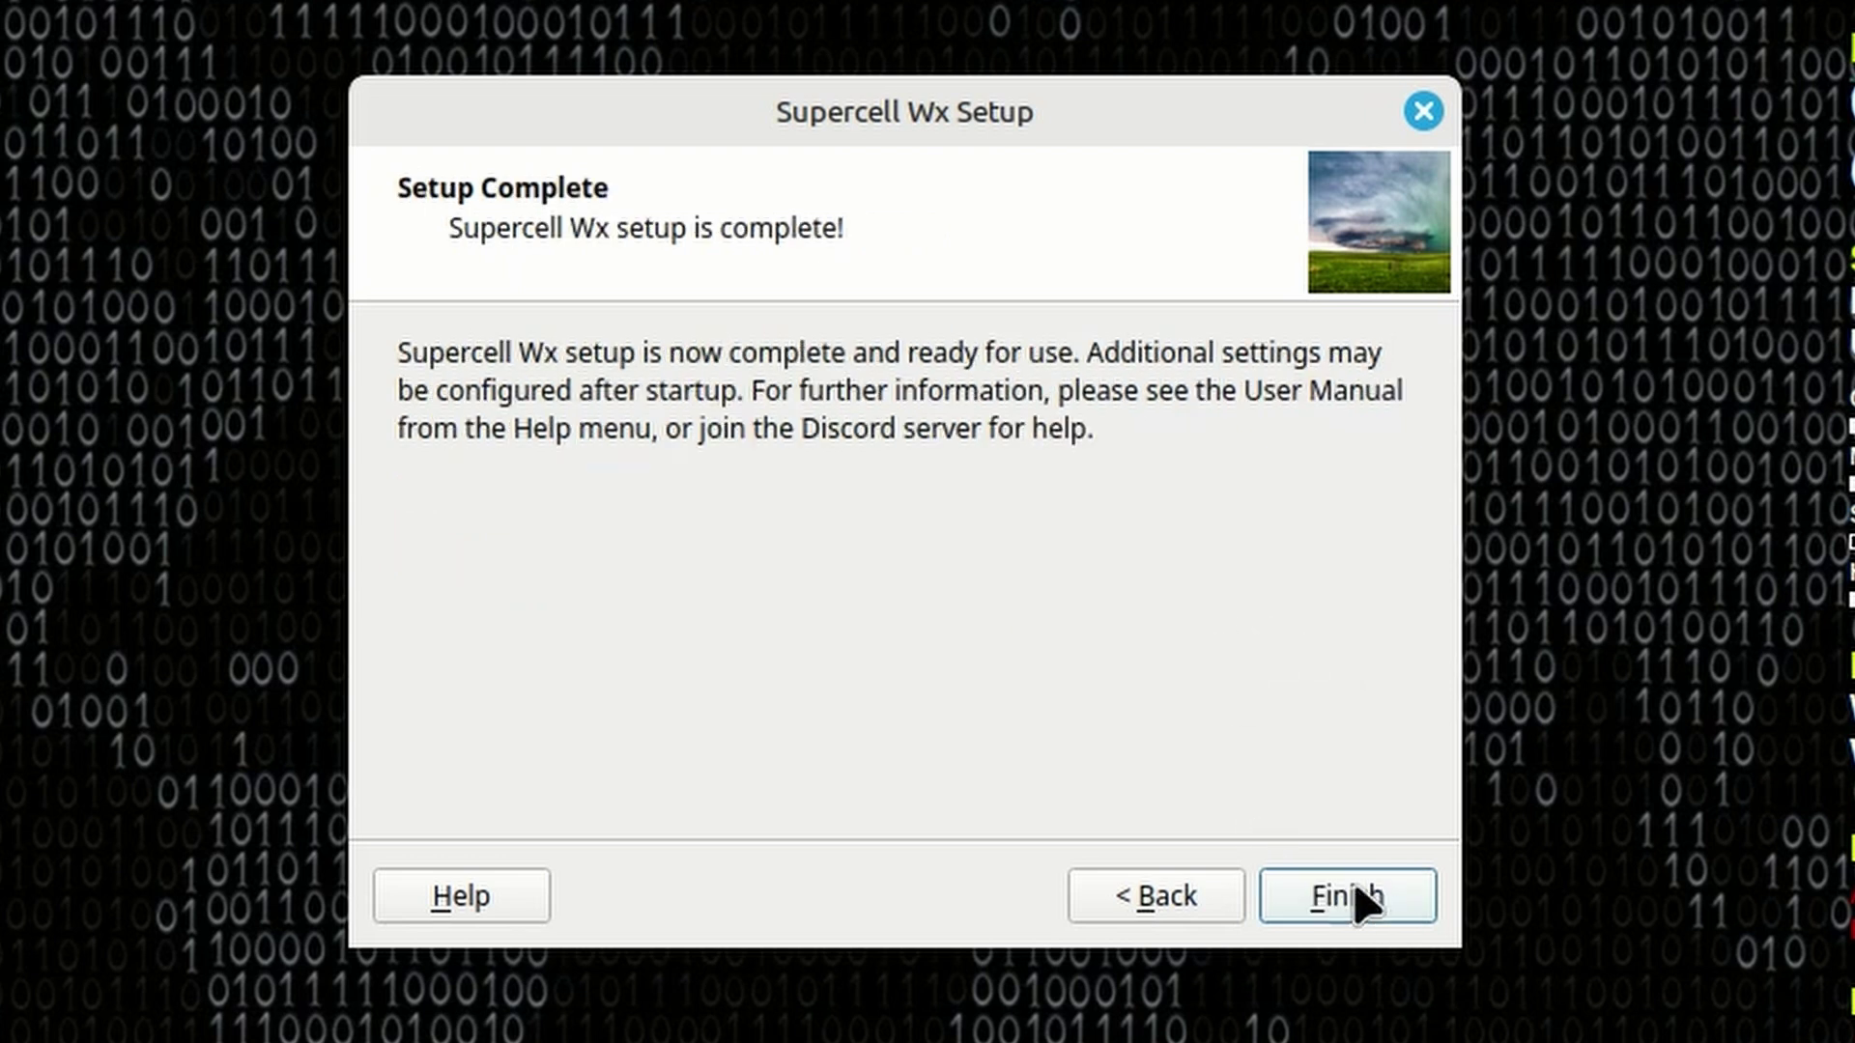
pyautogui.click(1380, 911)
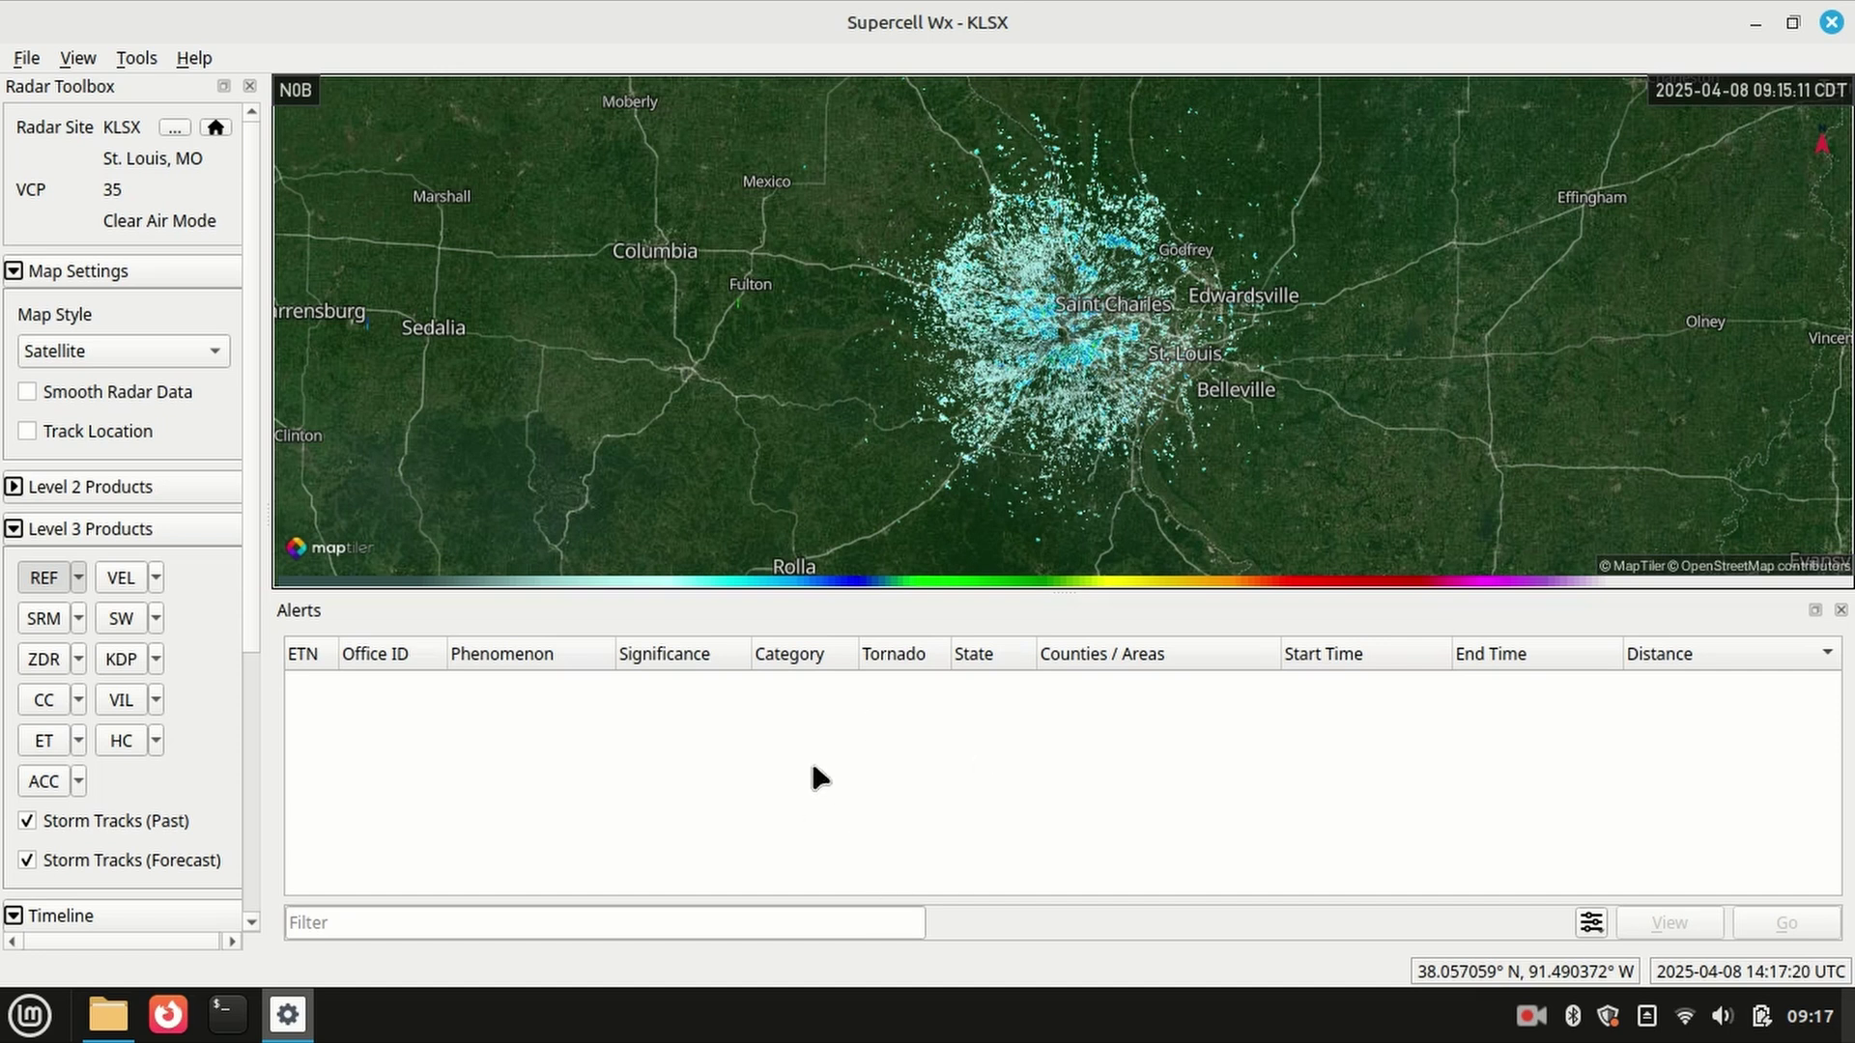
# - Hide the Alerts pane so the radar map fills the area beside the toolbox
pyautogui.click(81, 59)
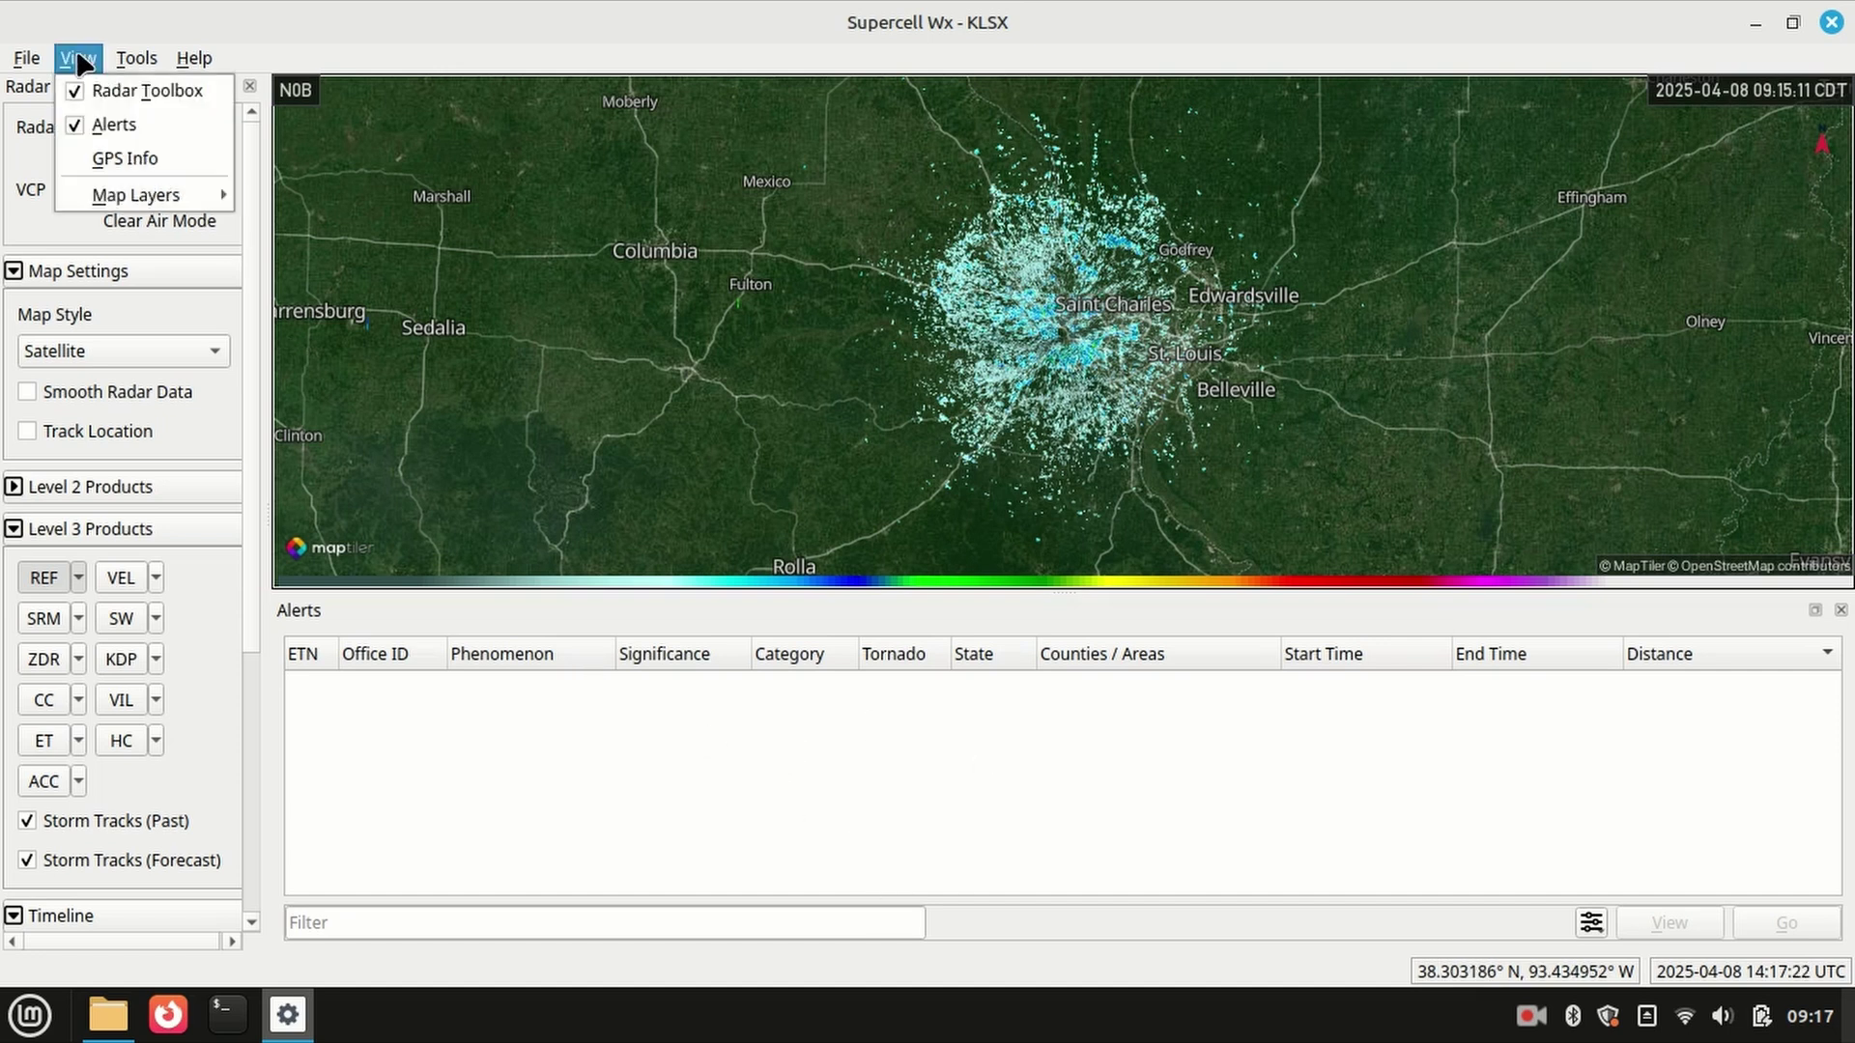
pyautogui.click(79, 127)
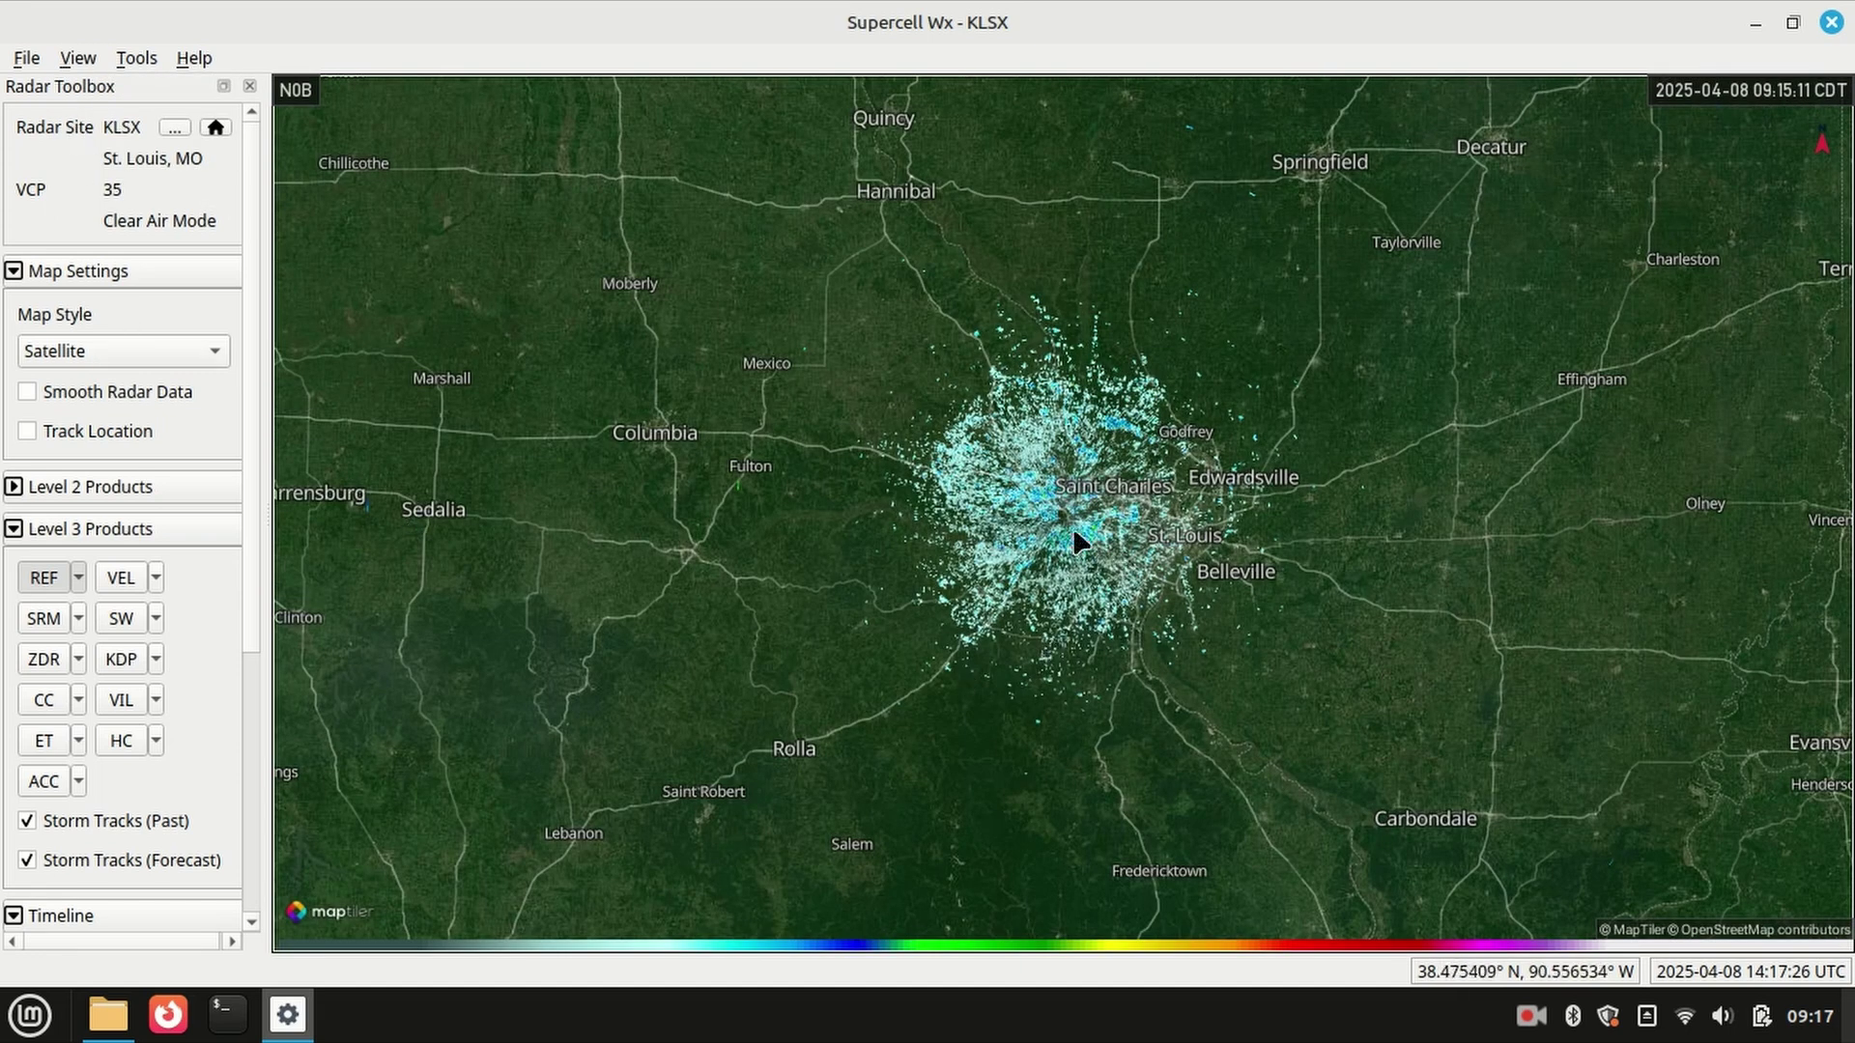
pyautogui.scroll(-1, 1075, 561)
pyautogui.scroll(4, 1073, 552)
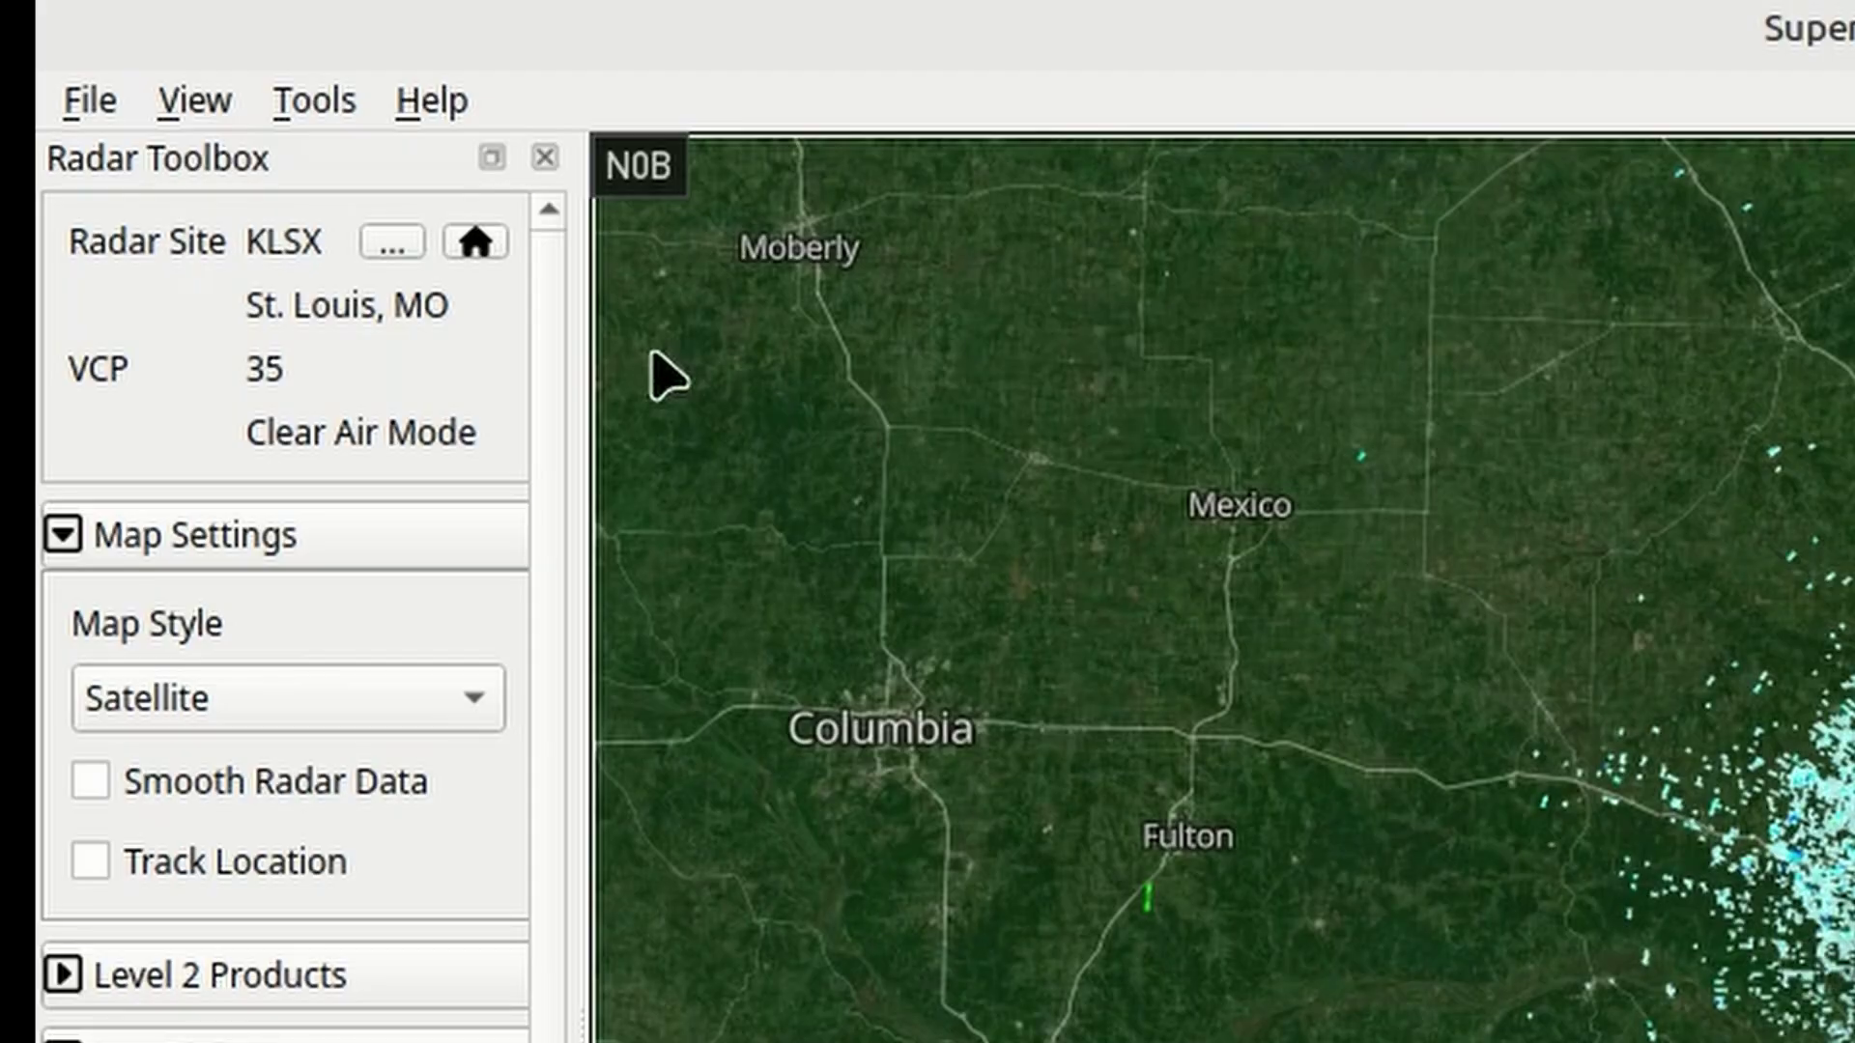
# - Find the radar site KOHX (Nashville, TN) and make it the displayed site
pyautogui.click(392, 243)
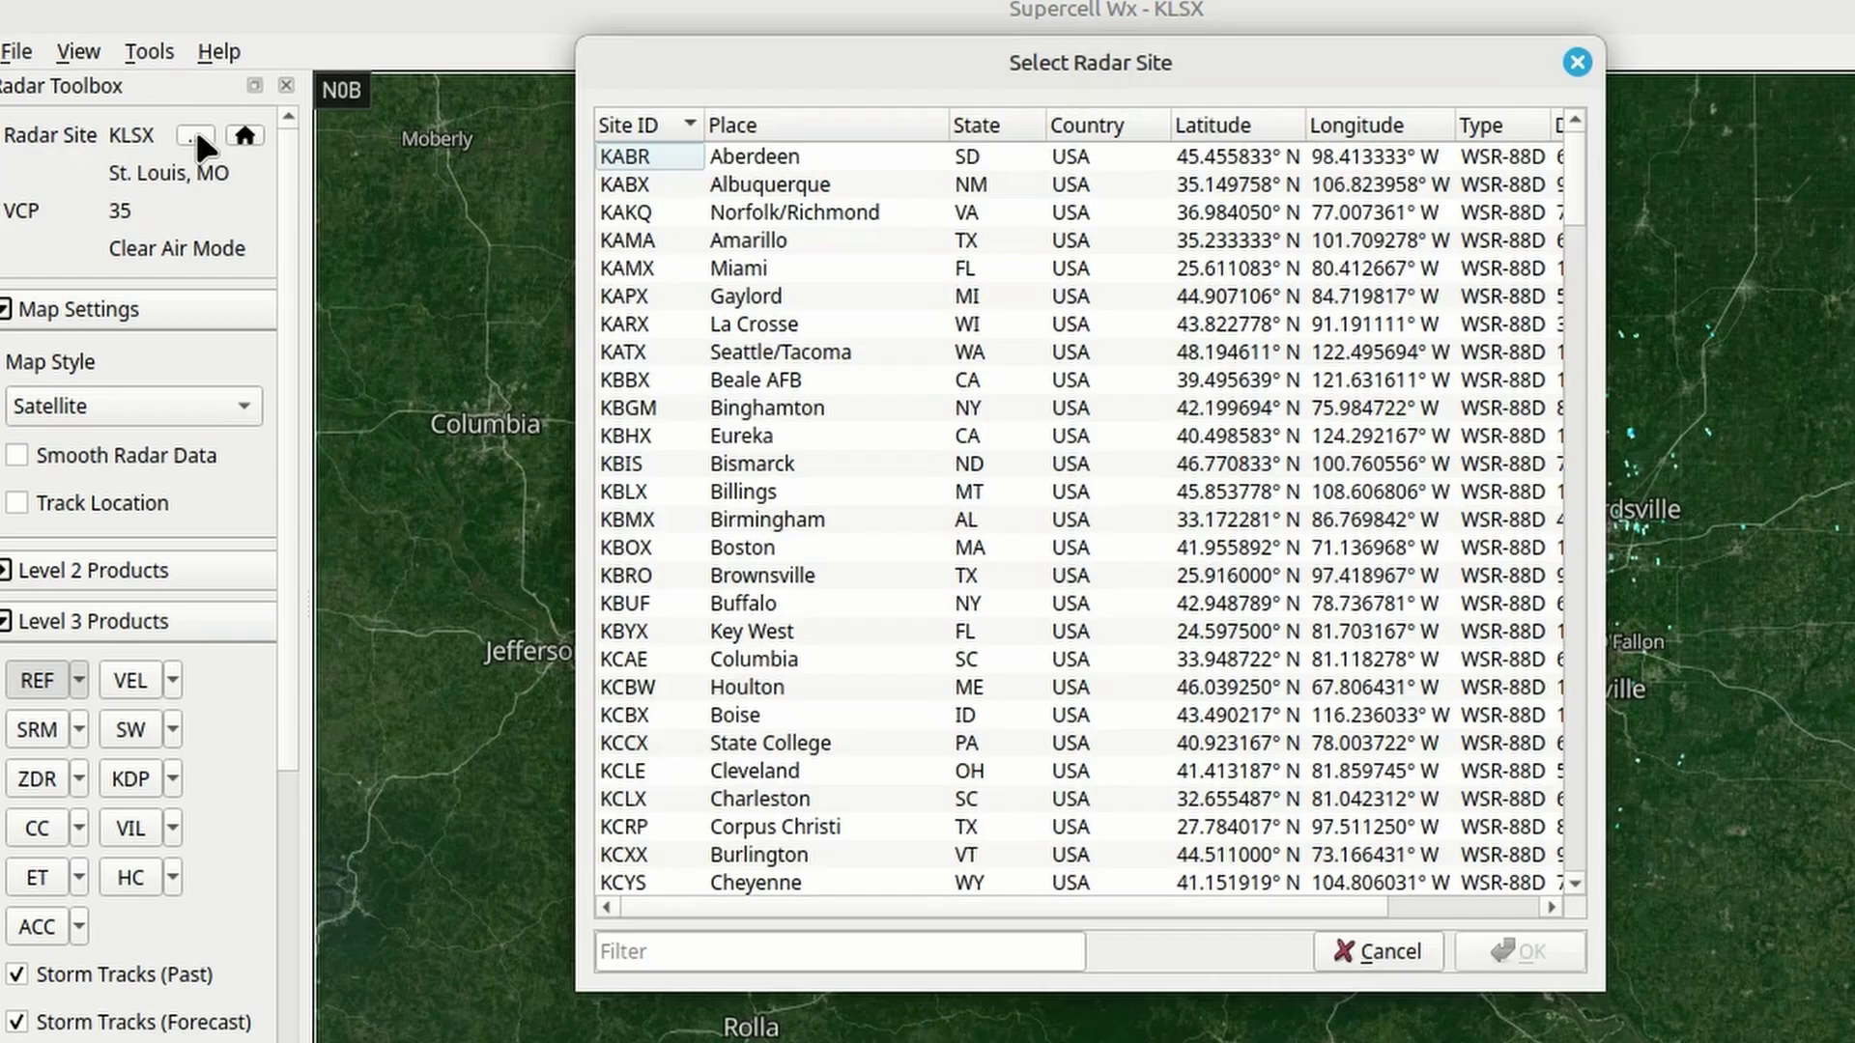
pyautogui.click(741, 942)
pyautogui.write('kohx')
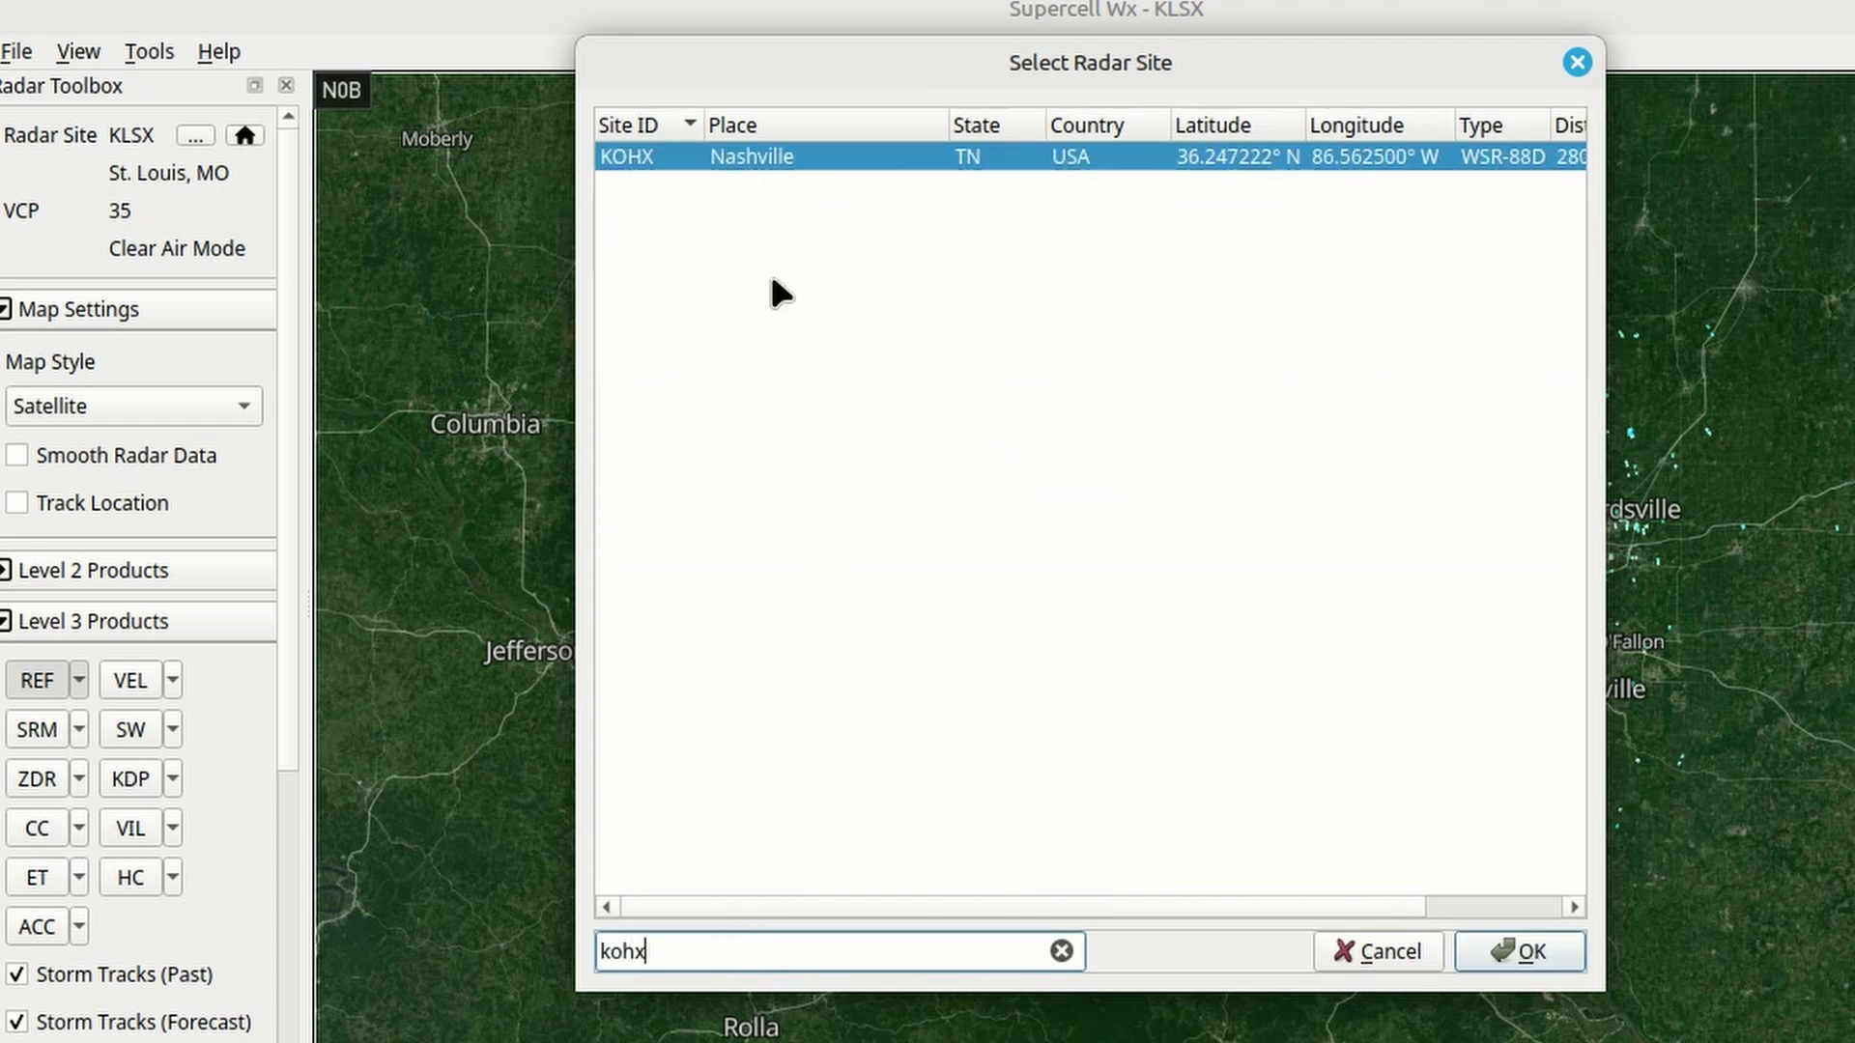
pyautogui.click(744, 155)
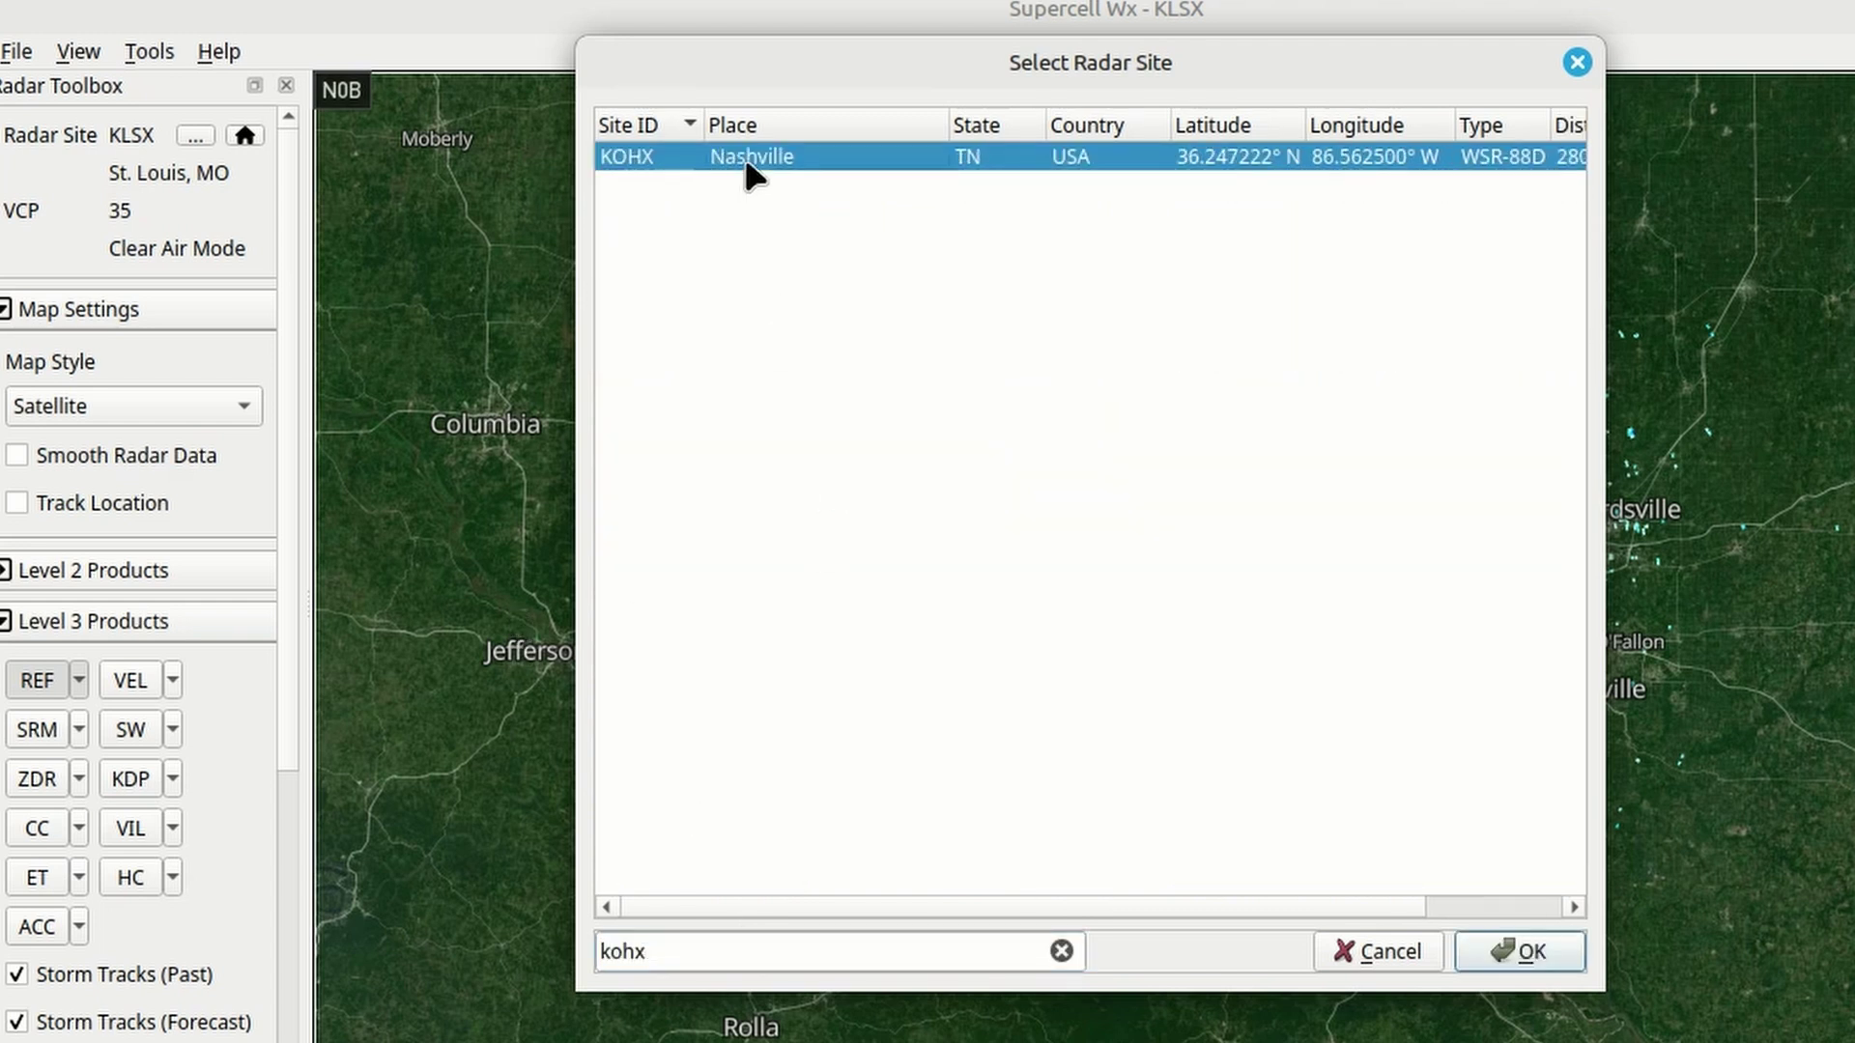
pyautogui.click(1504, 945)
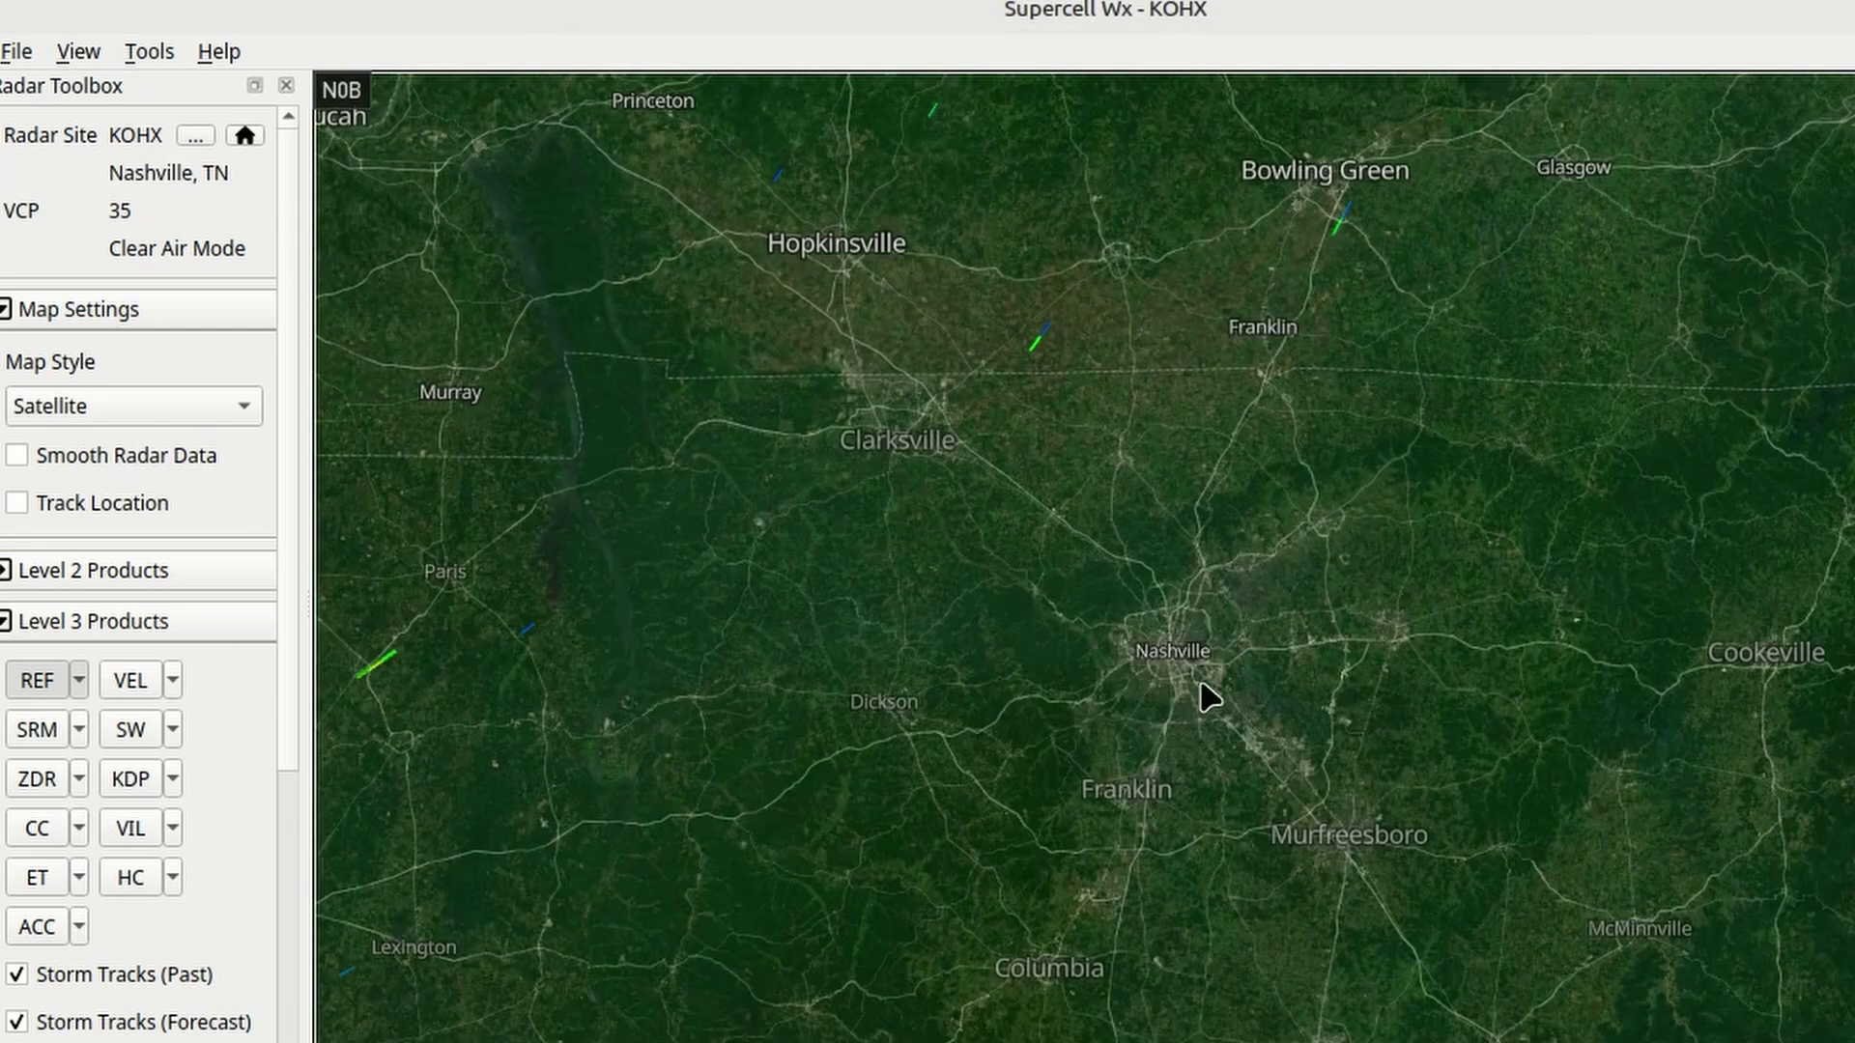
pyautogui.scroll(-2, 1193, 695)
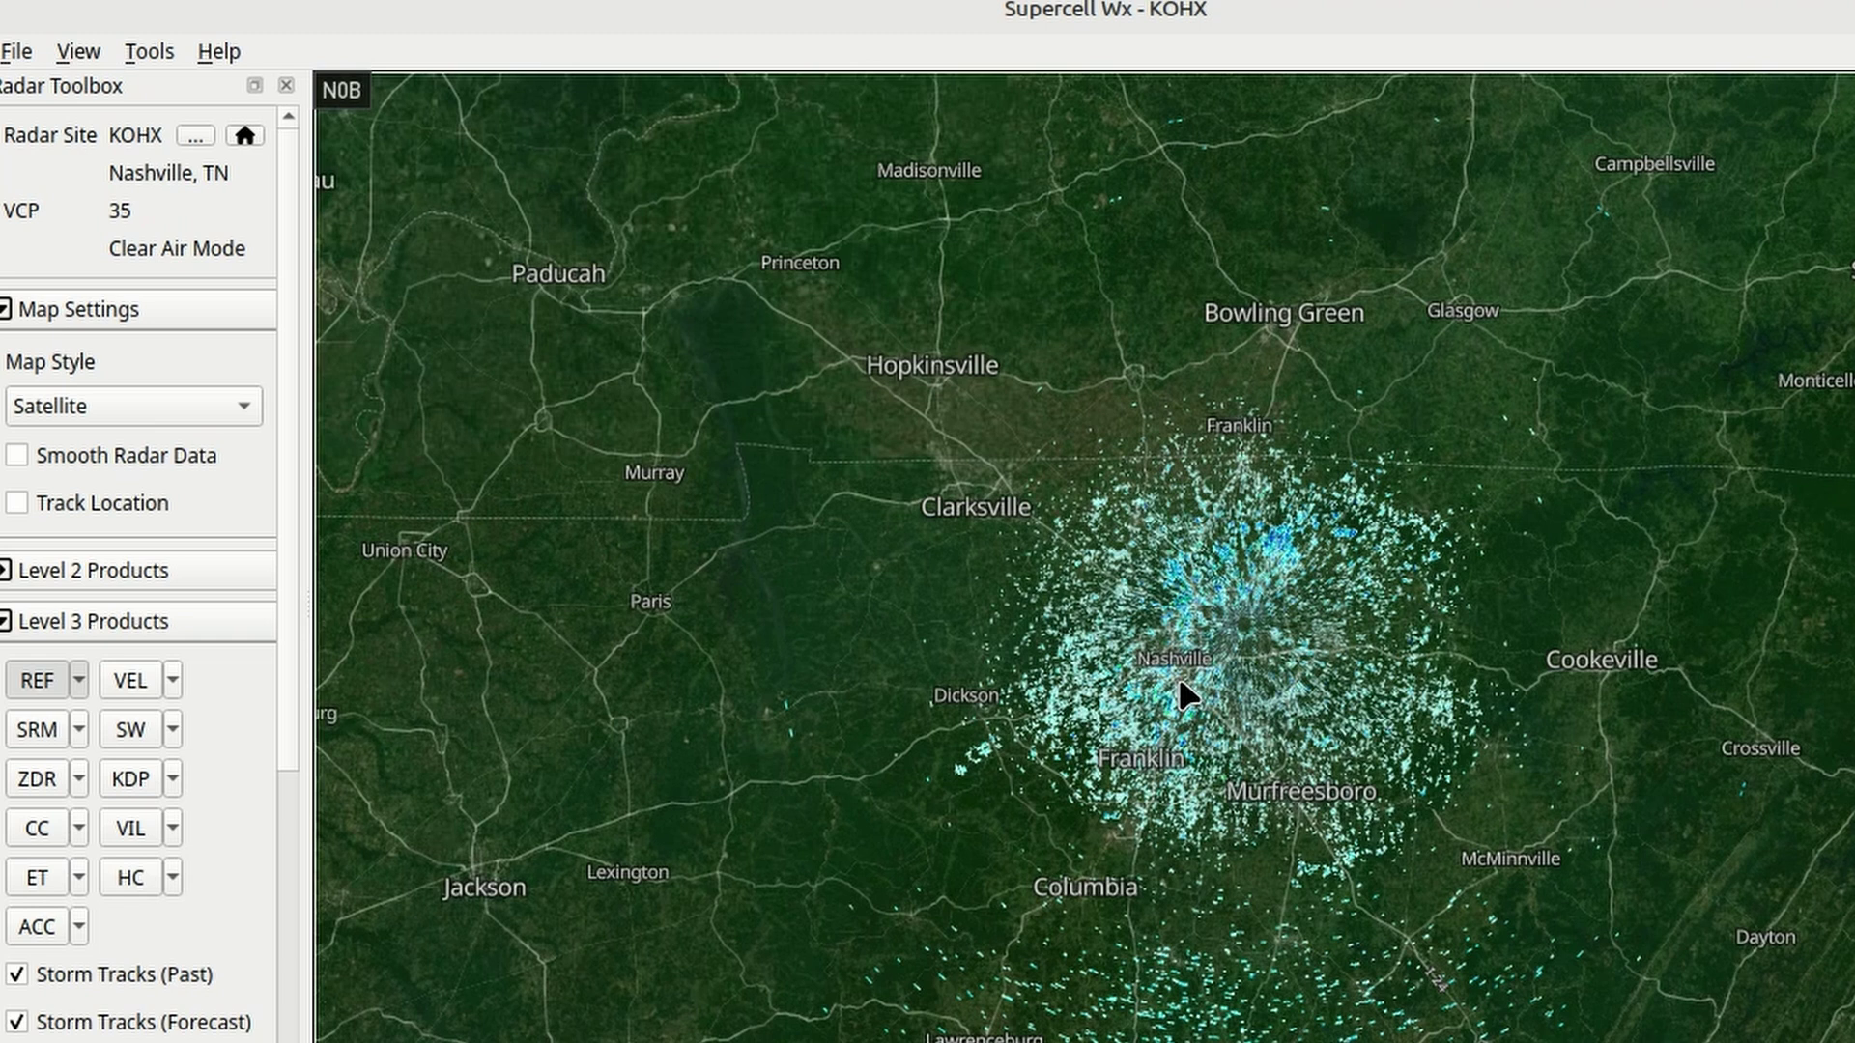
pyautogui.scroll(2, 1186, 693)
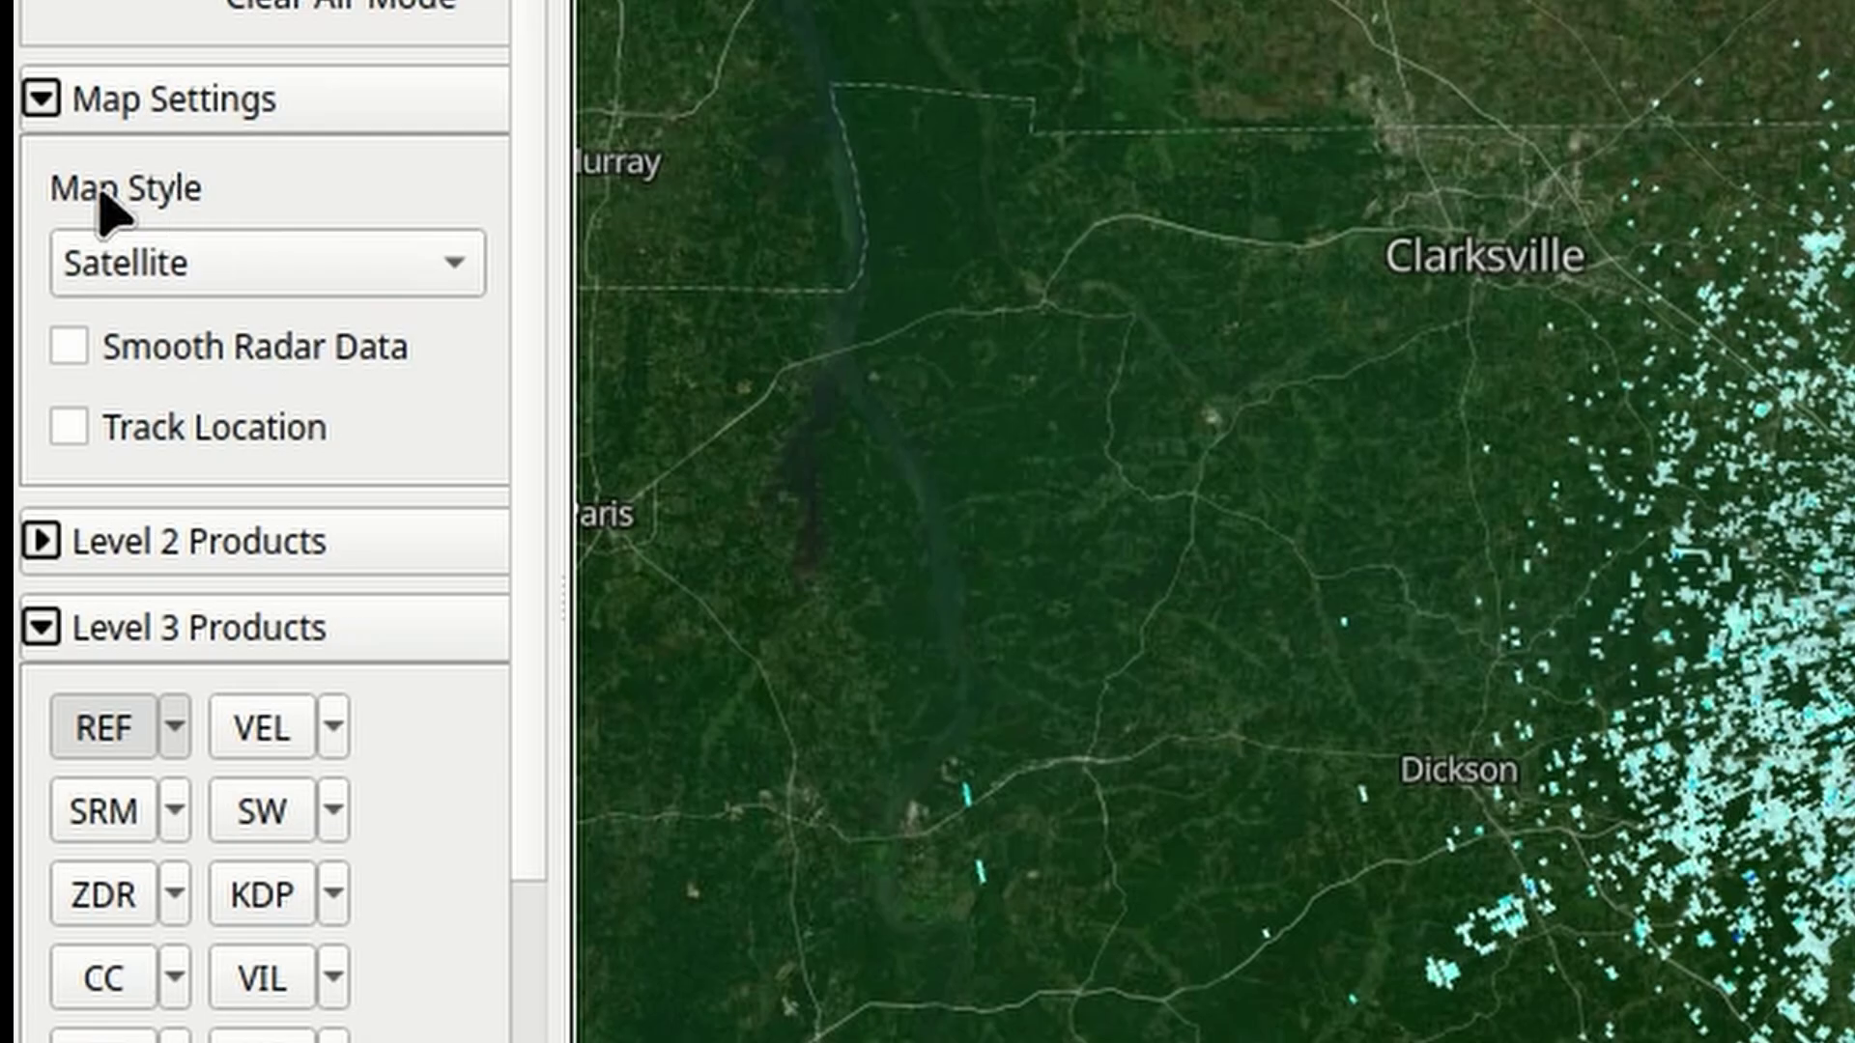
# - Set the map style to Streets Dark and turn on Smooth Radar Data
pyautogui.click(208, 278)
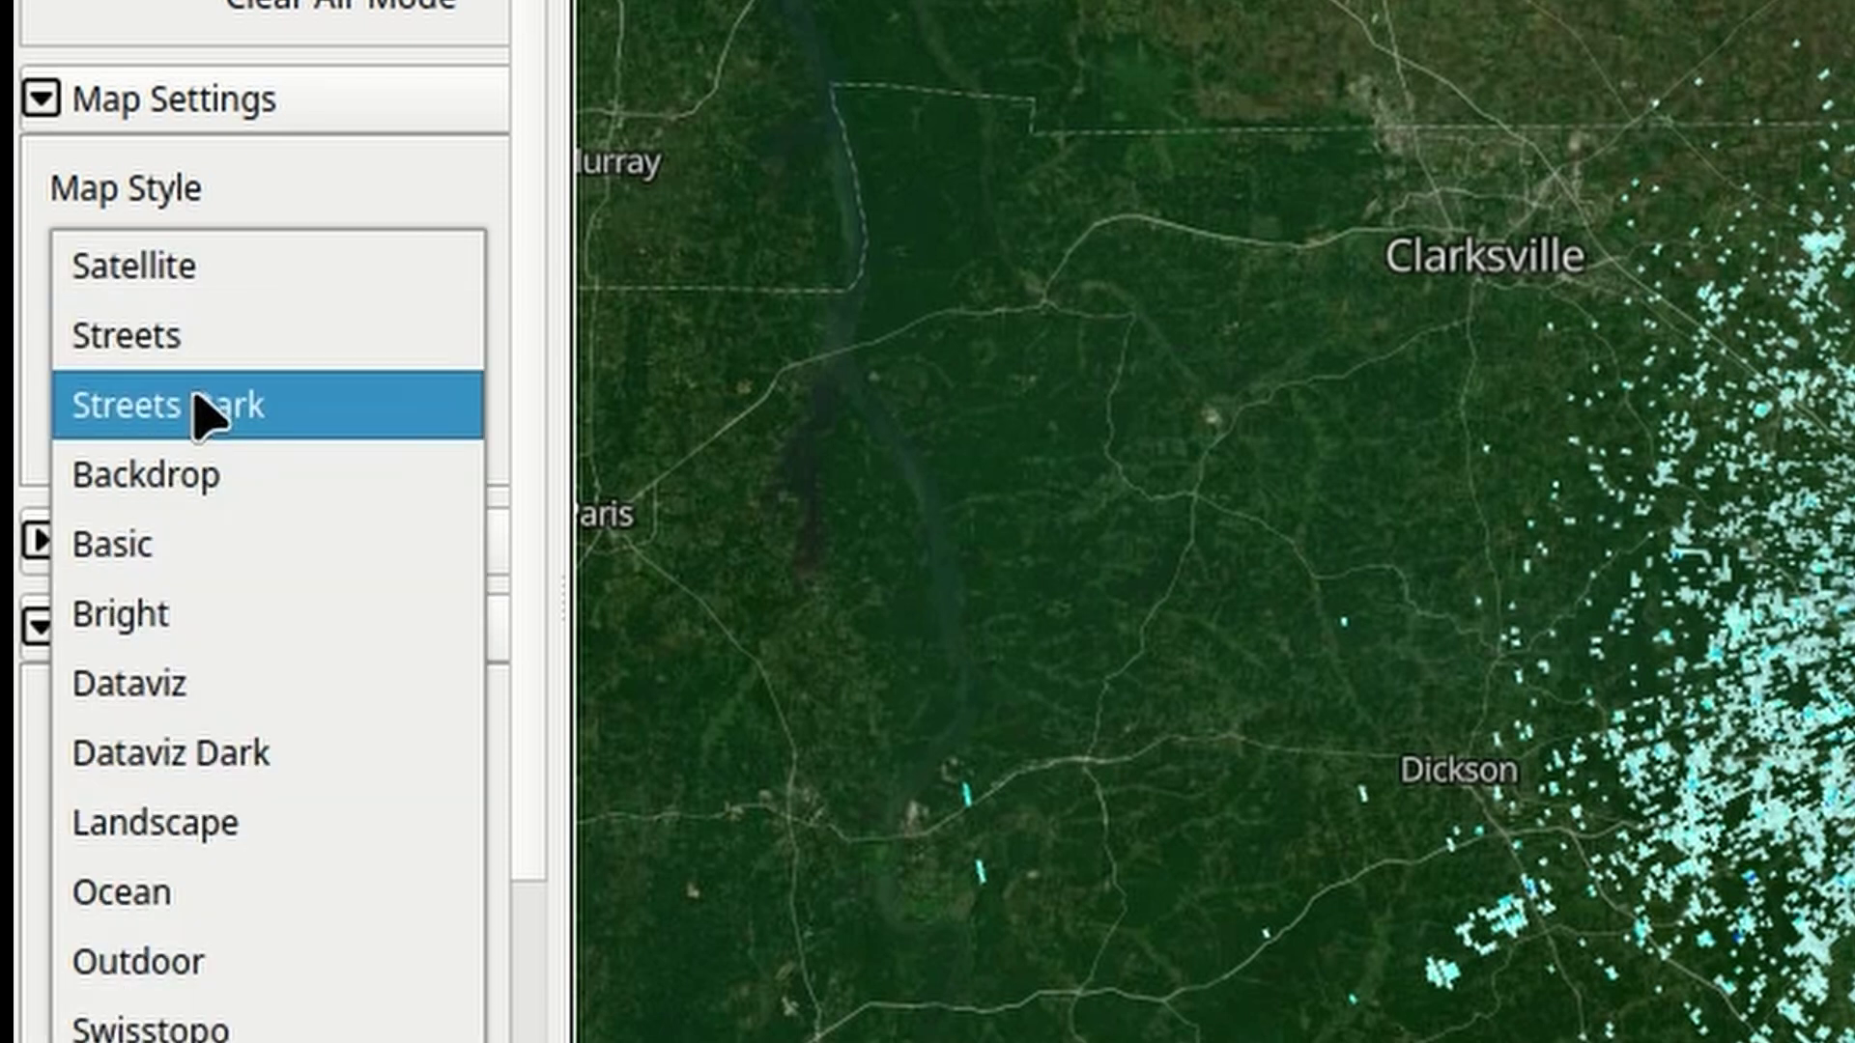
pyautogui.click(226, 408)
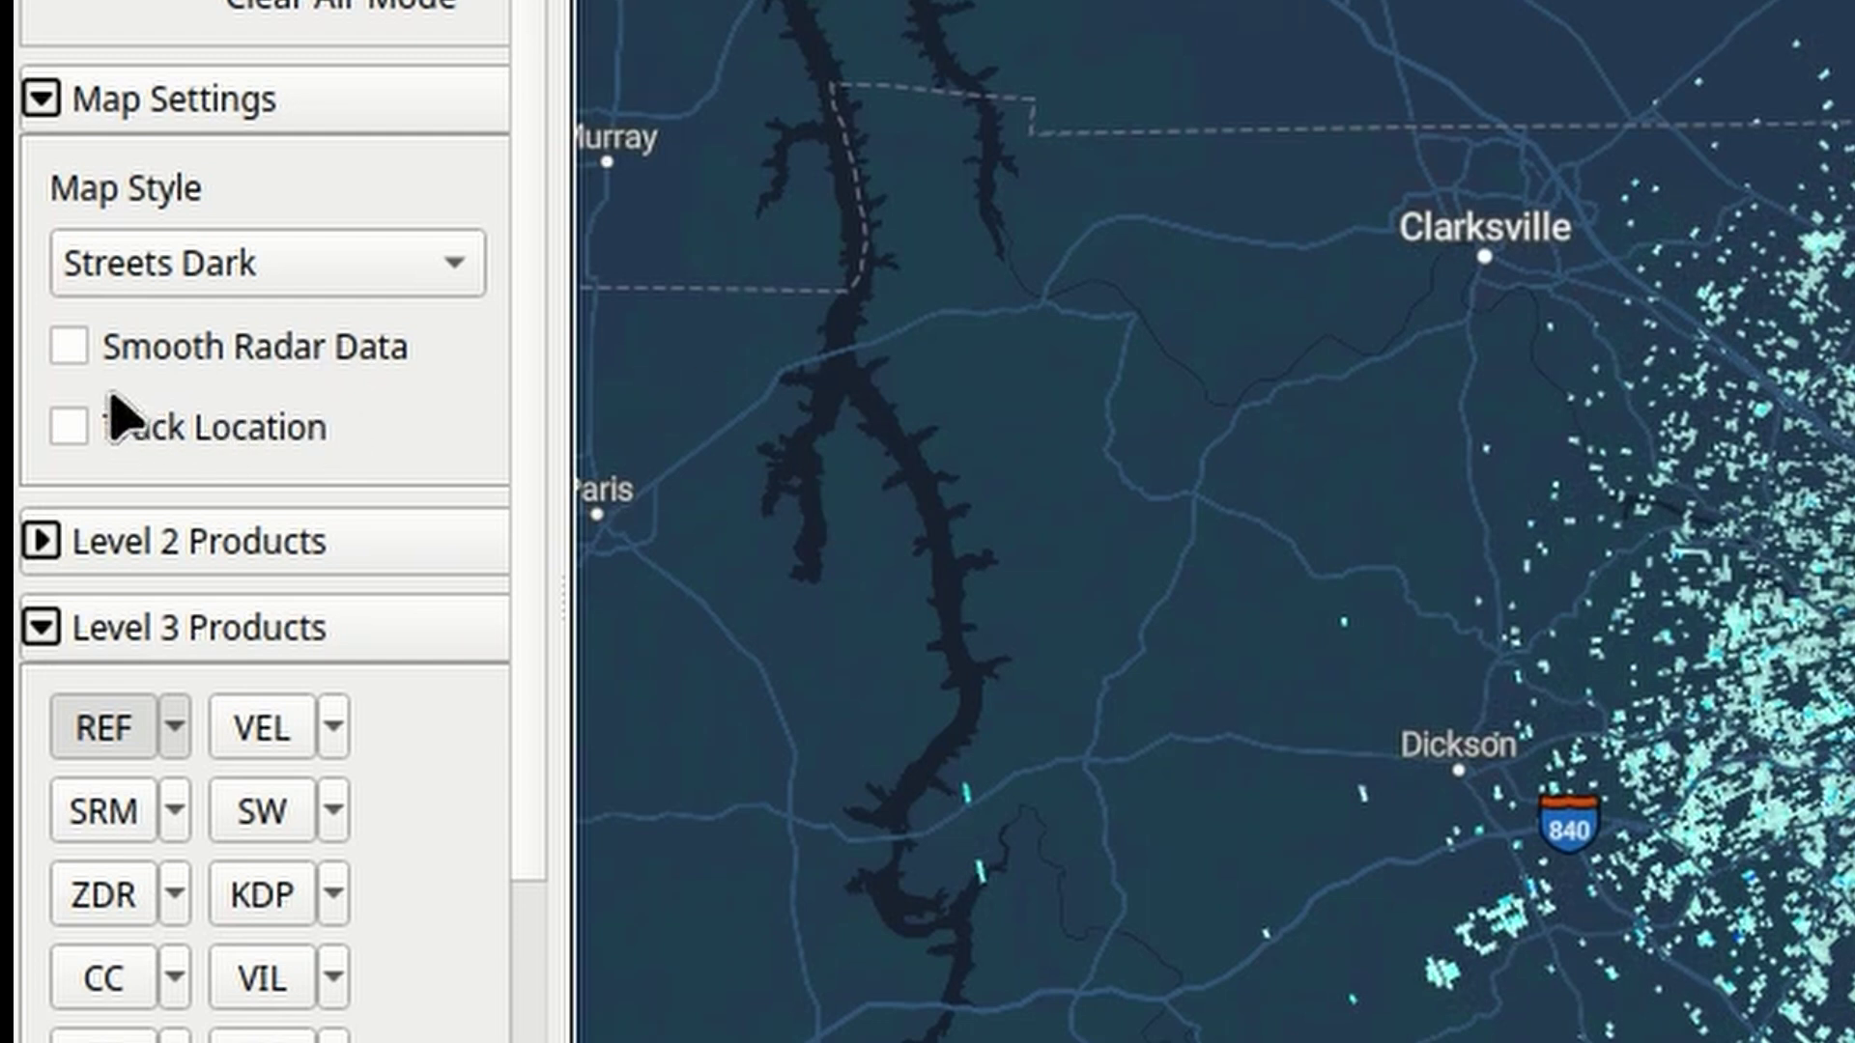
pyautogui.click(67, 349)
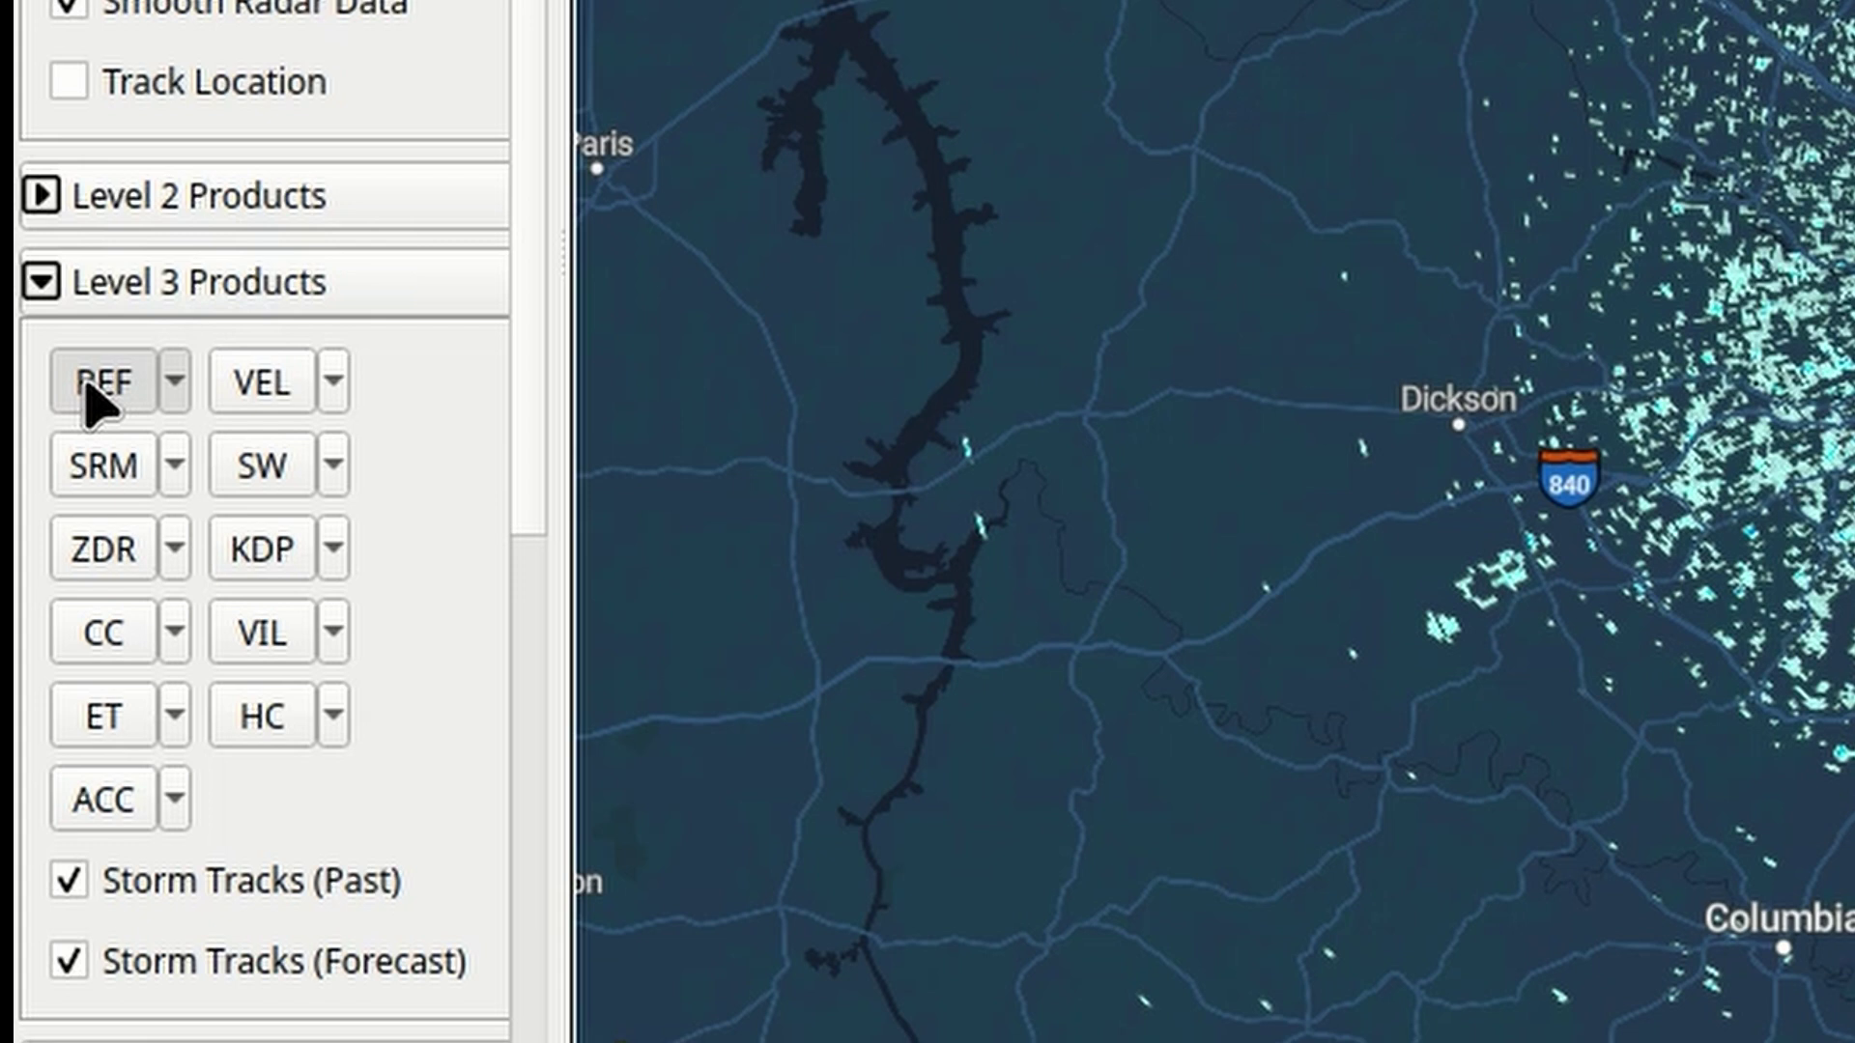
pyautogui.click(175, 382)
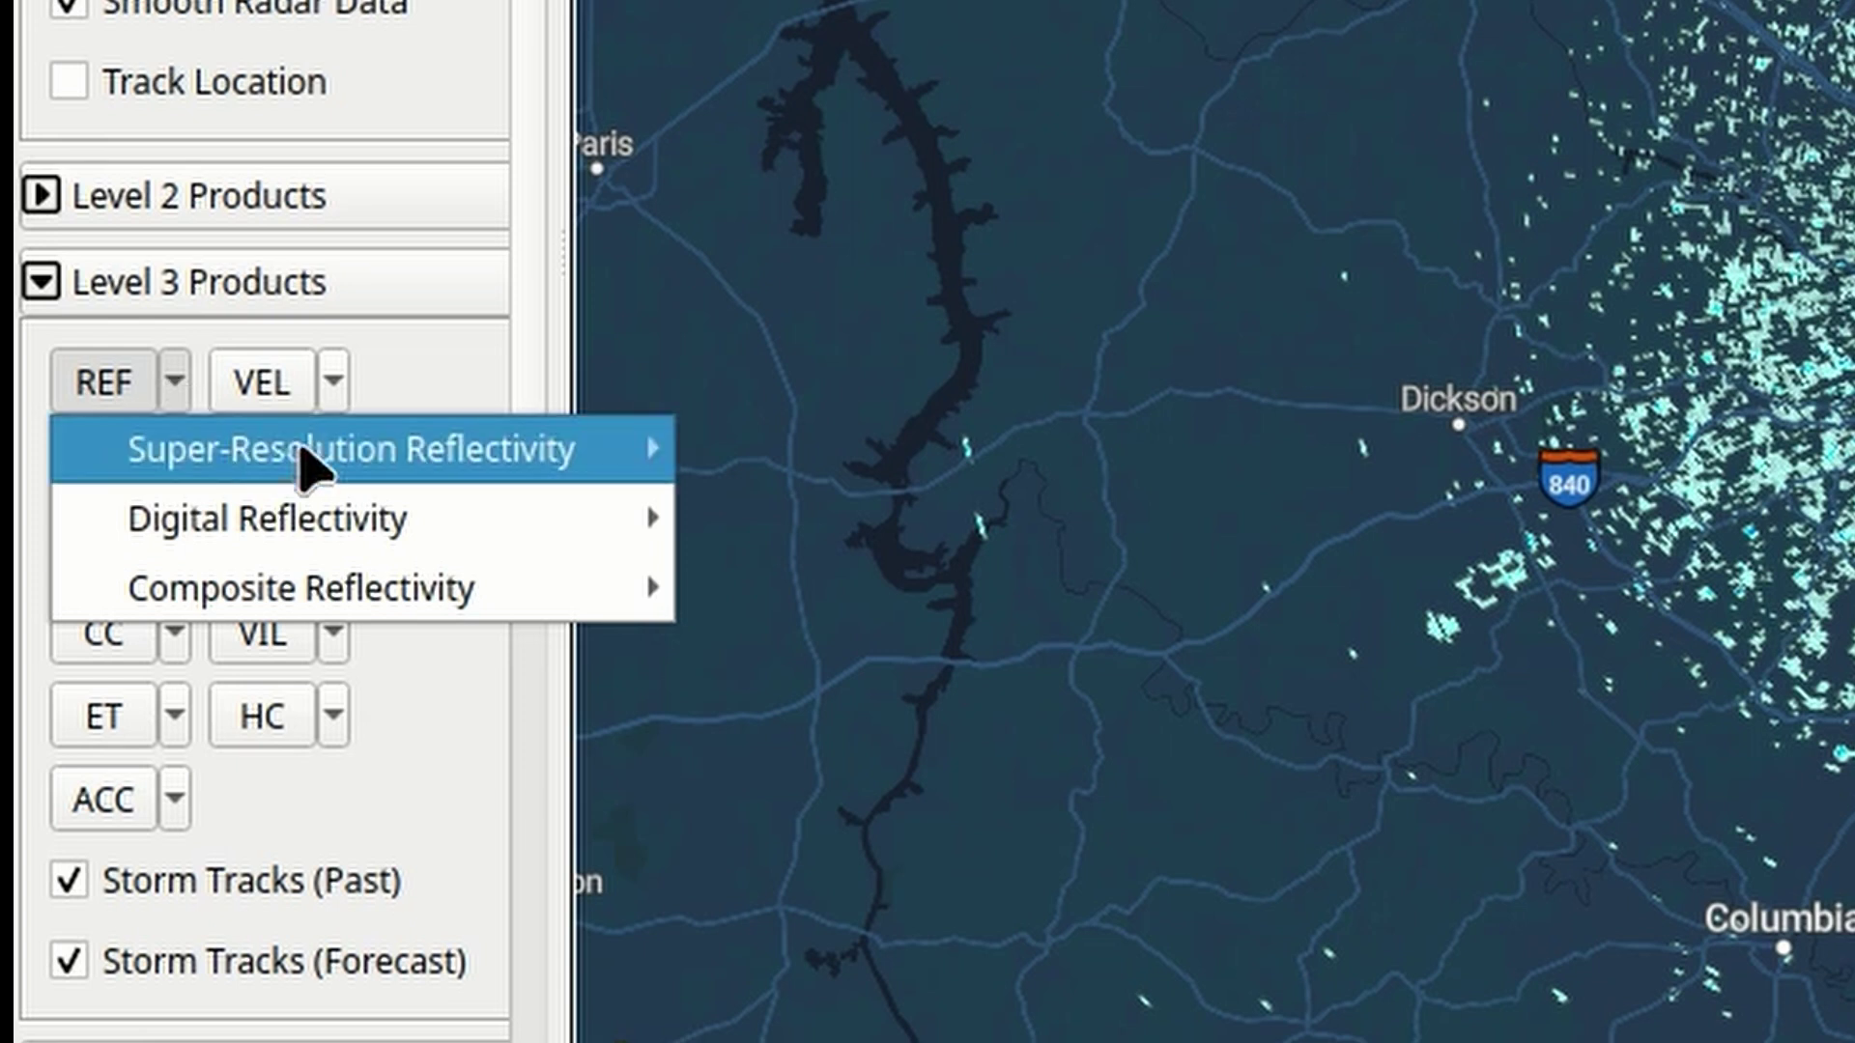
pyautogui.moveTo(414, 470)
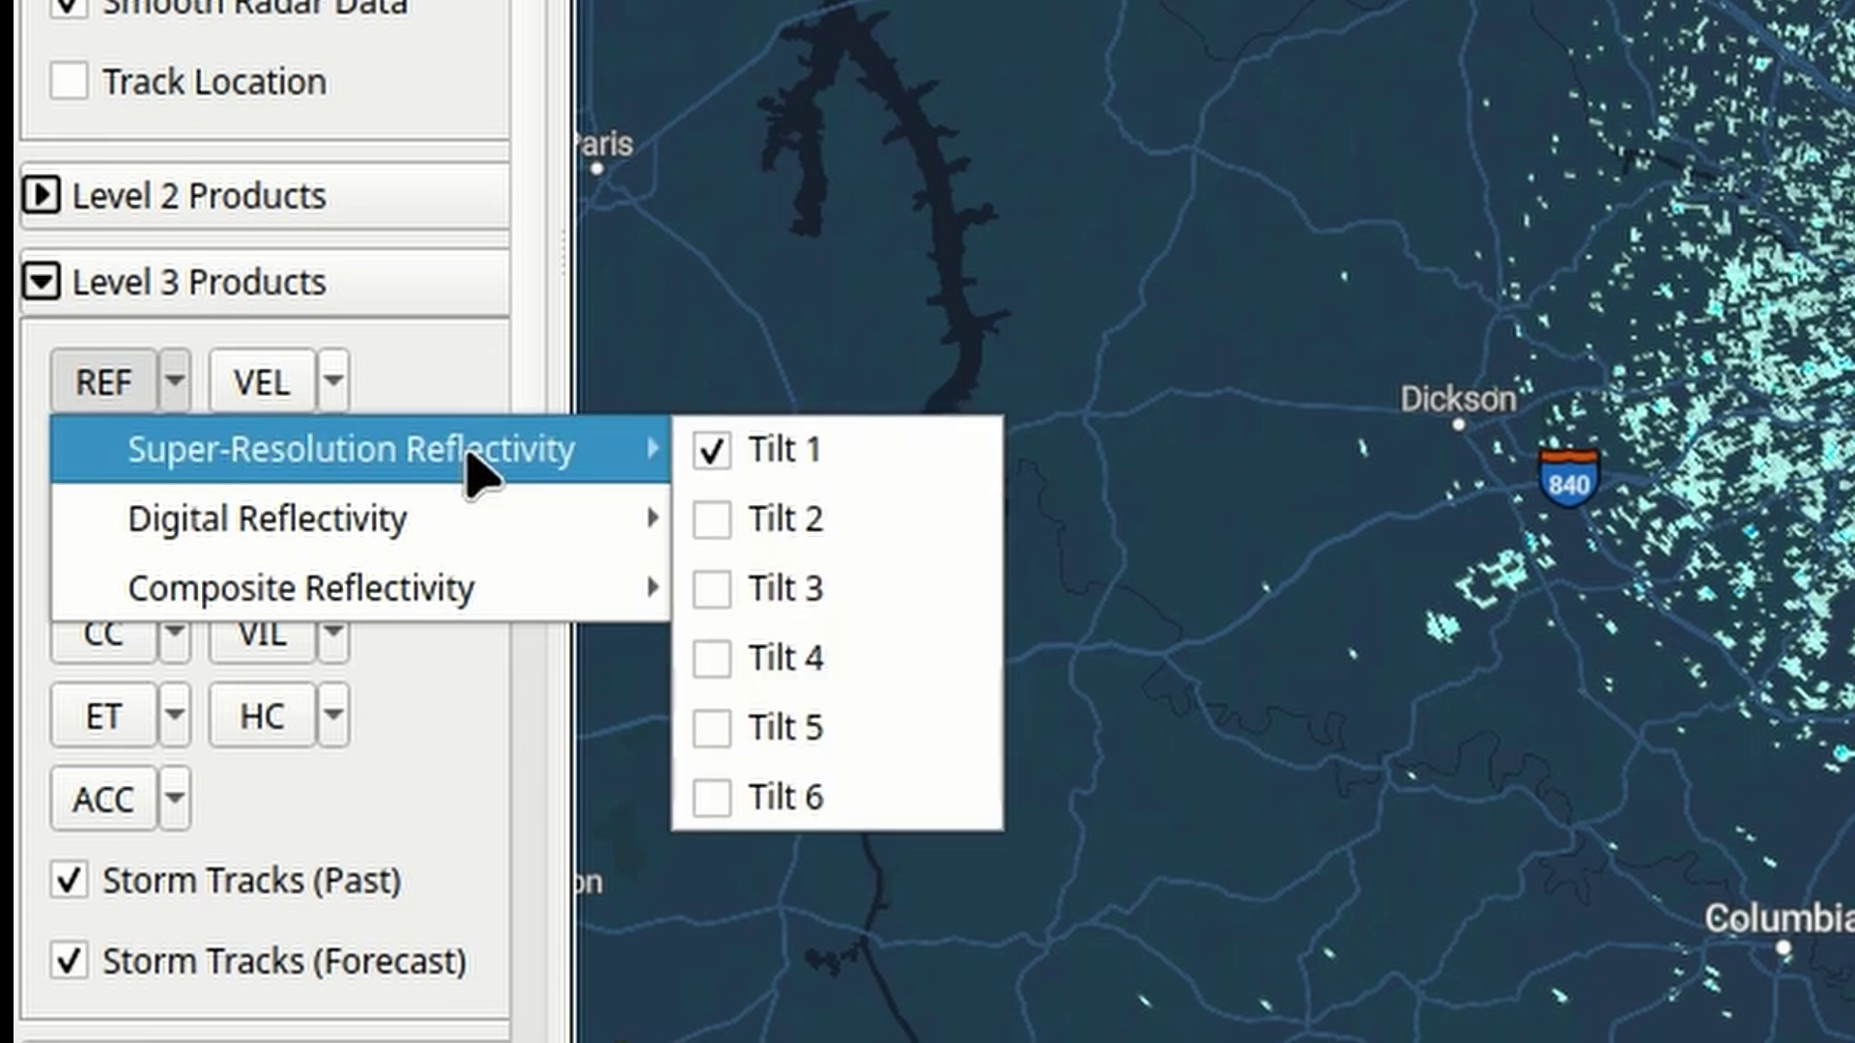
pyautogui.moveTo(478, 593)
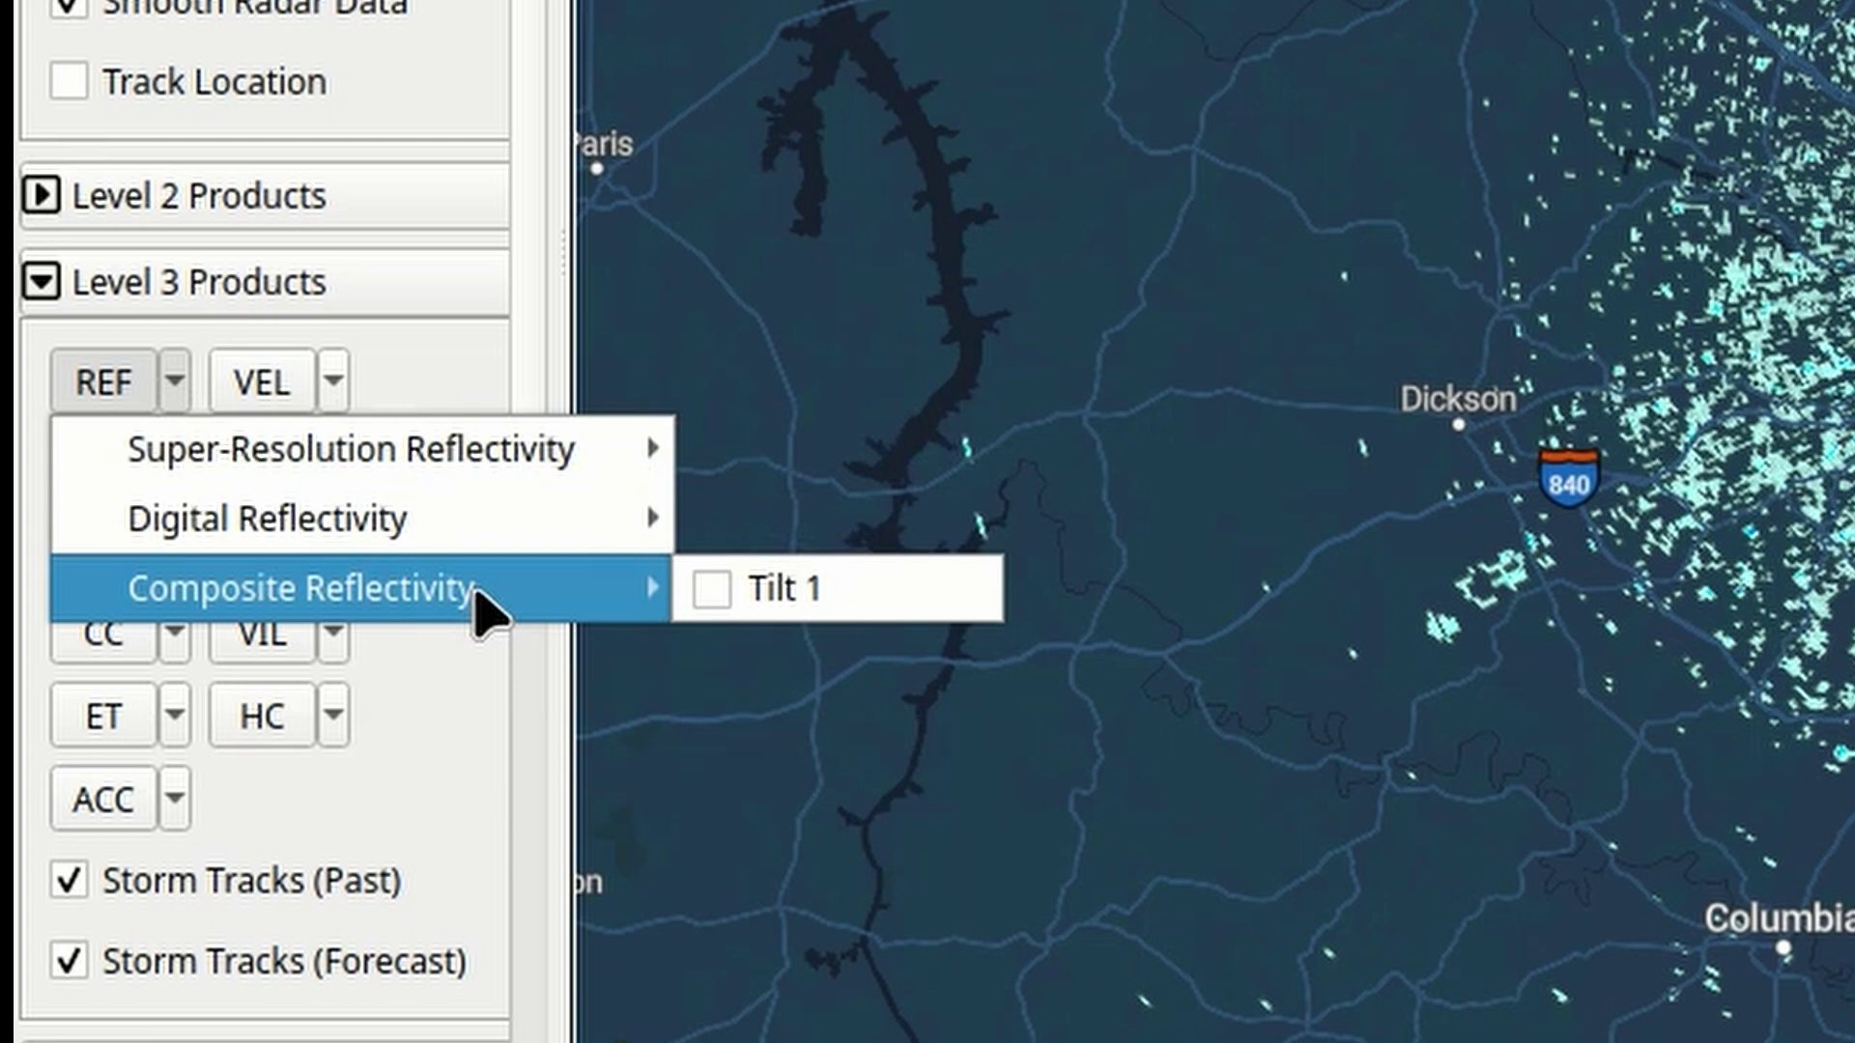
pyautogui.moveTo(517, 471)
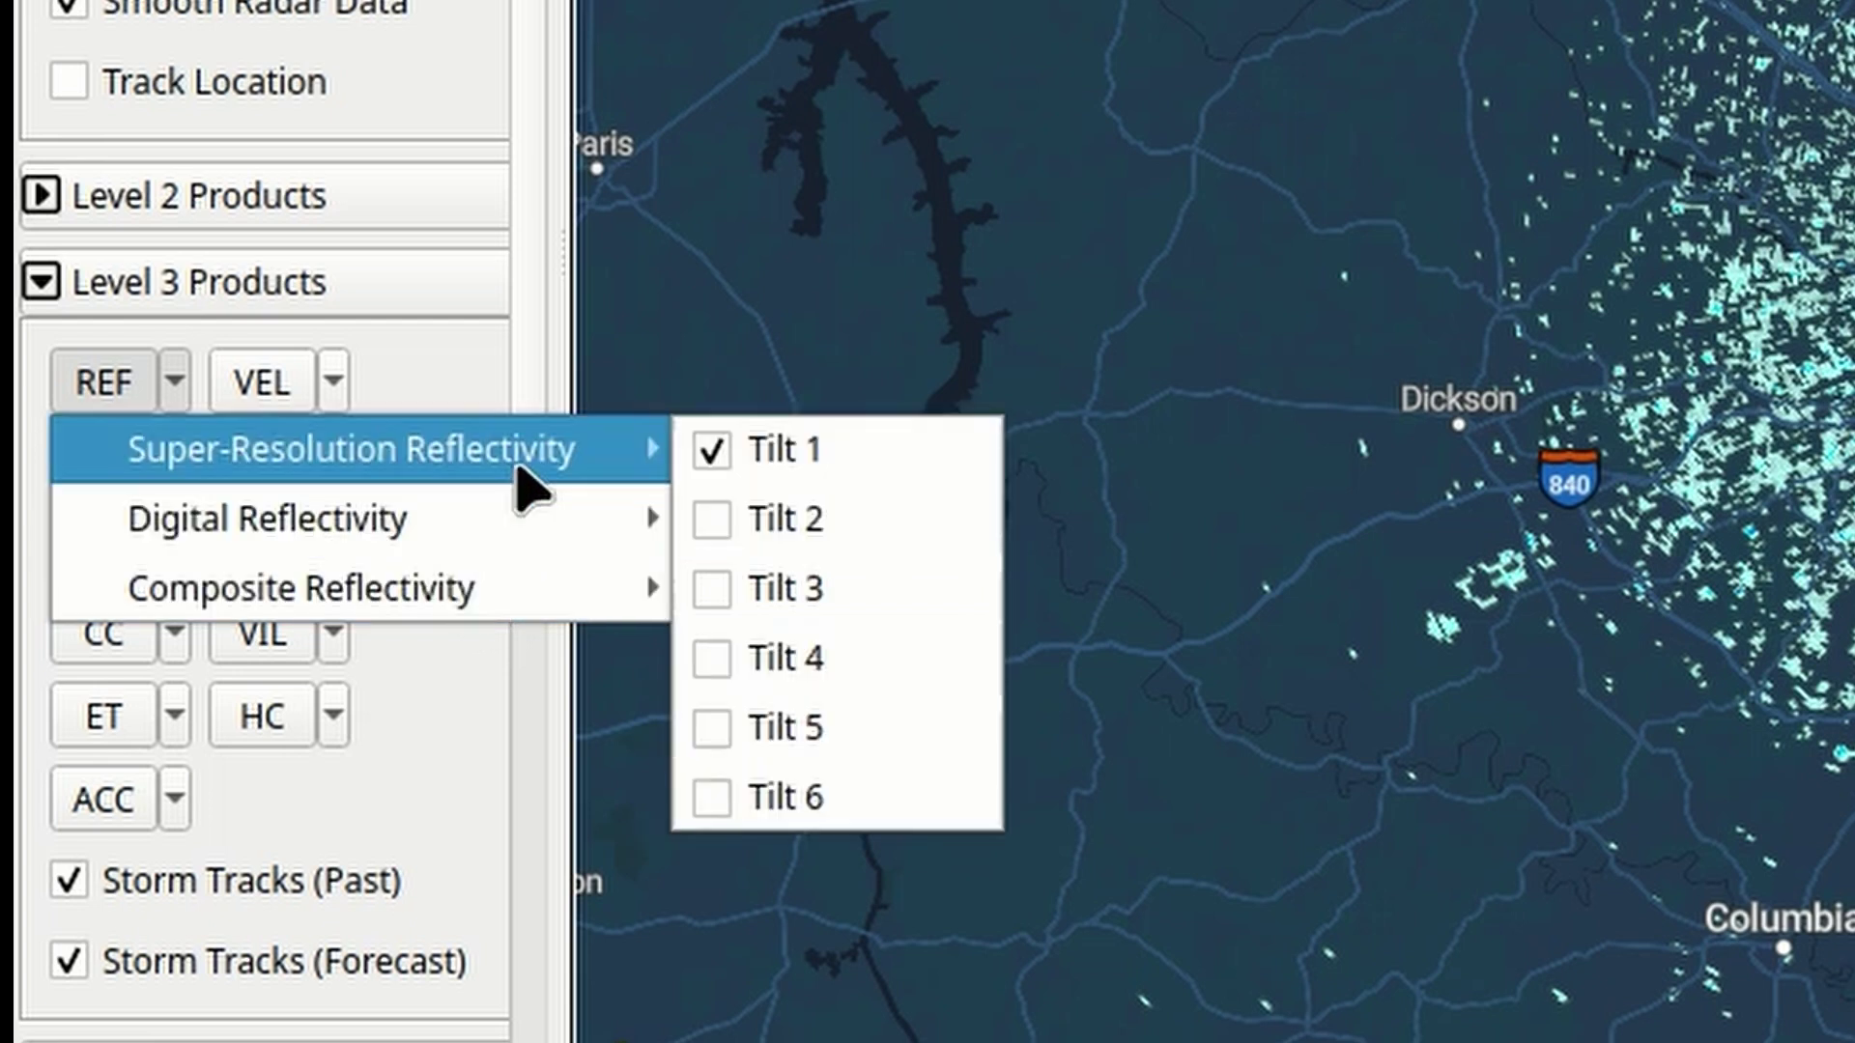
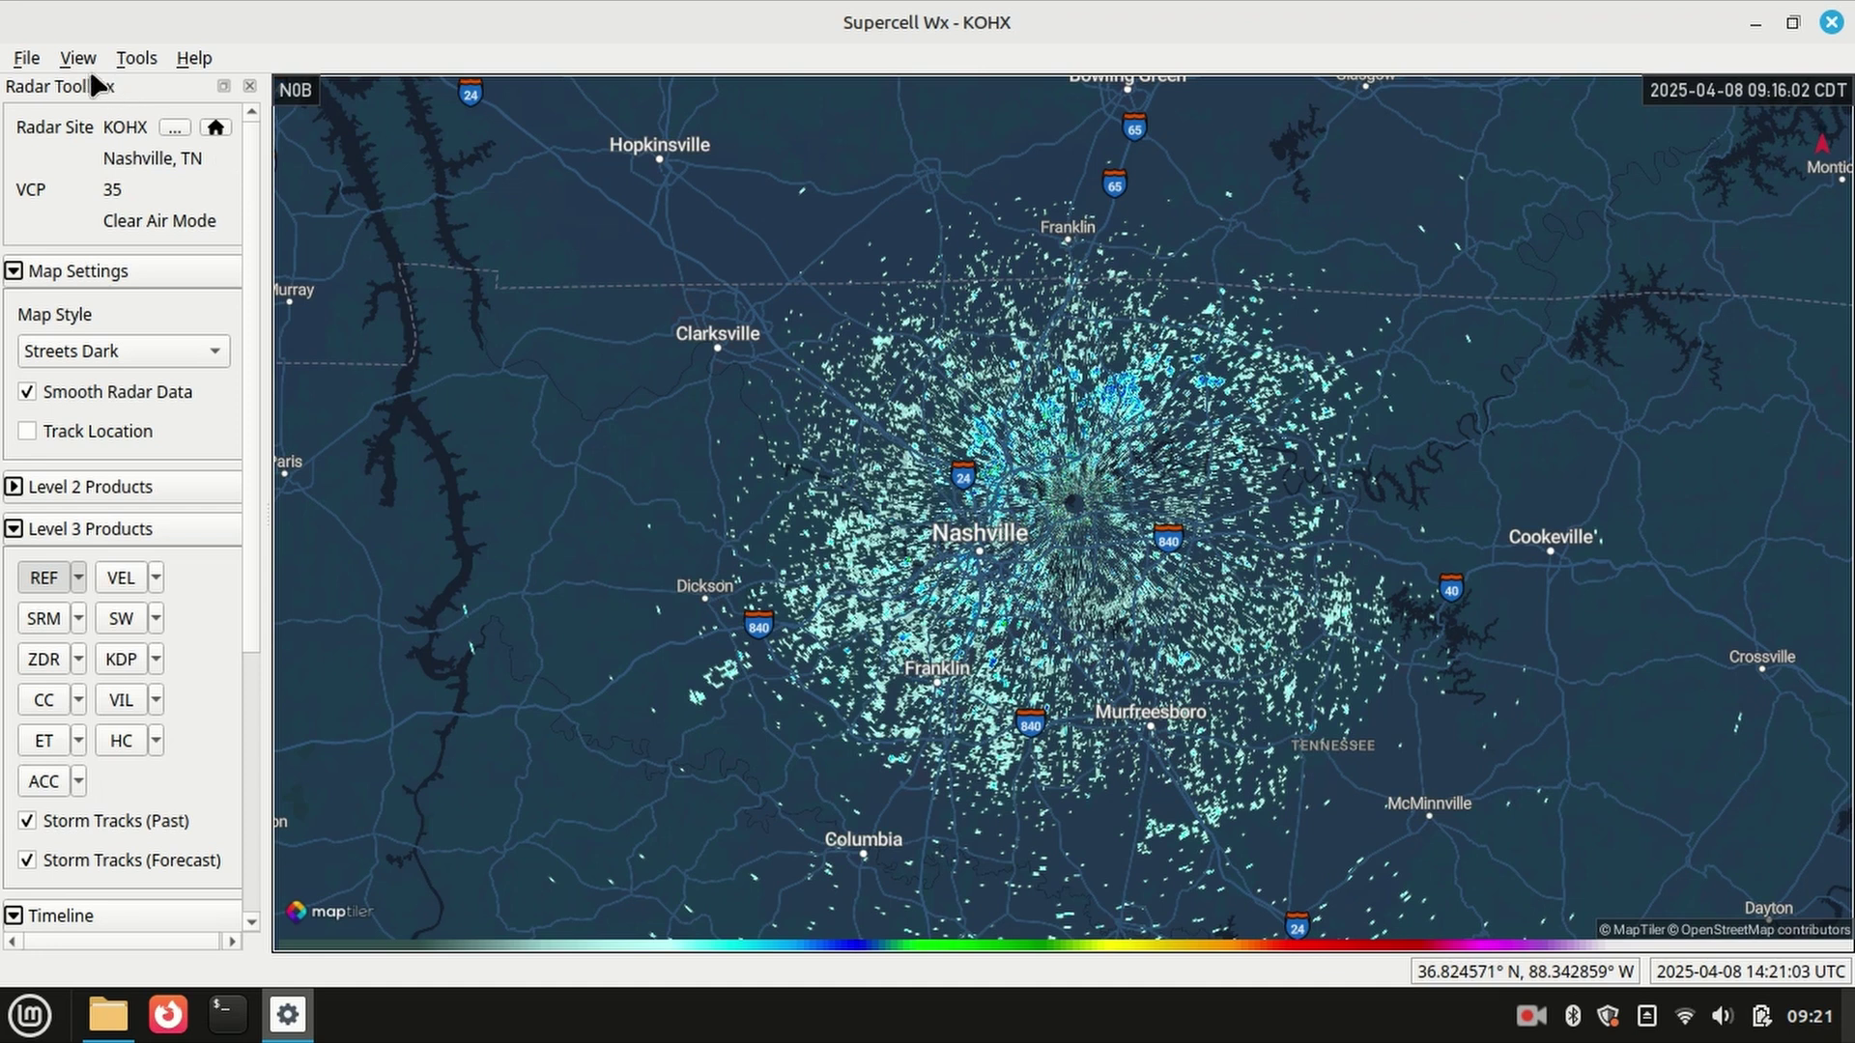
# - Set the map grid width to 2 in the general settings and apply it
pyautogui.click(28, 60)
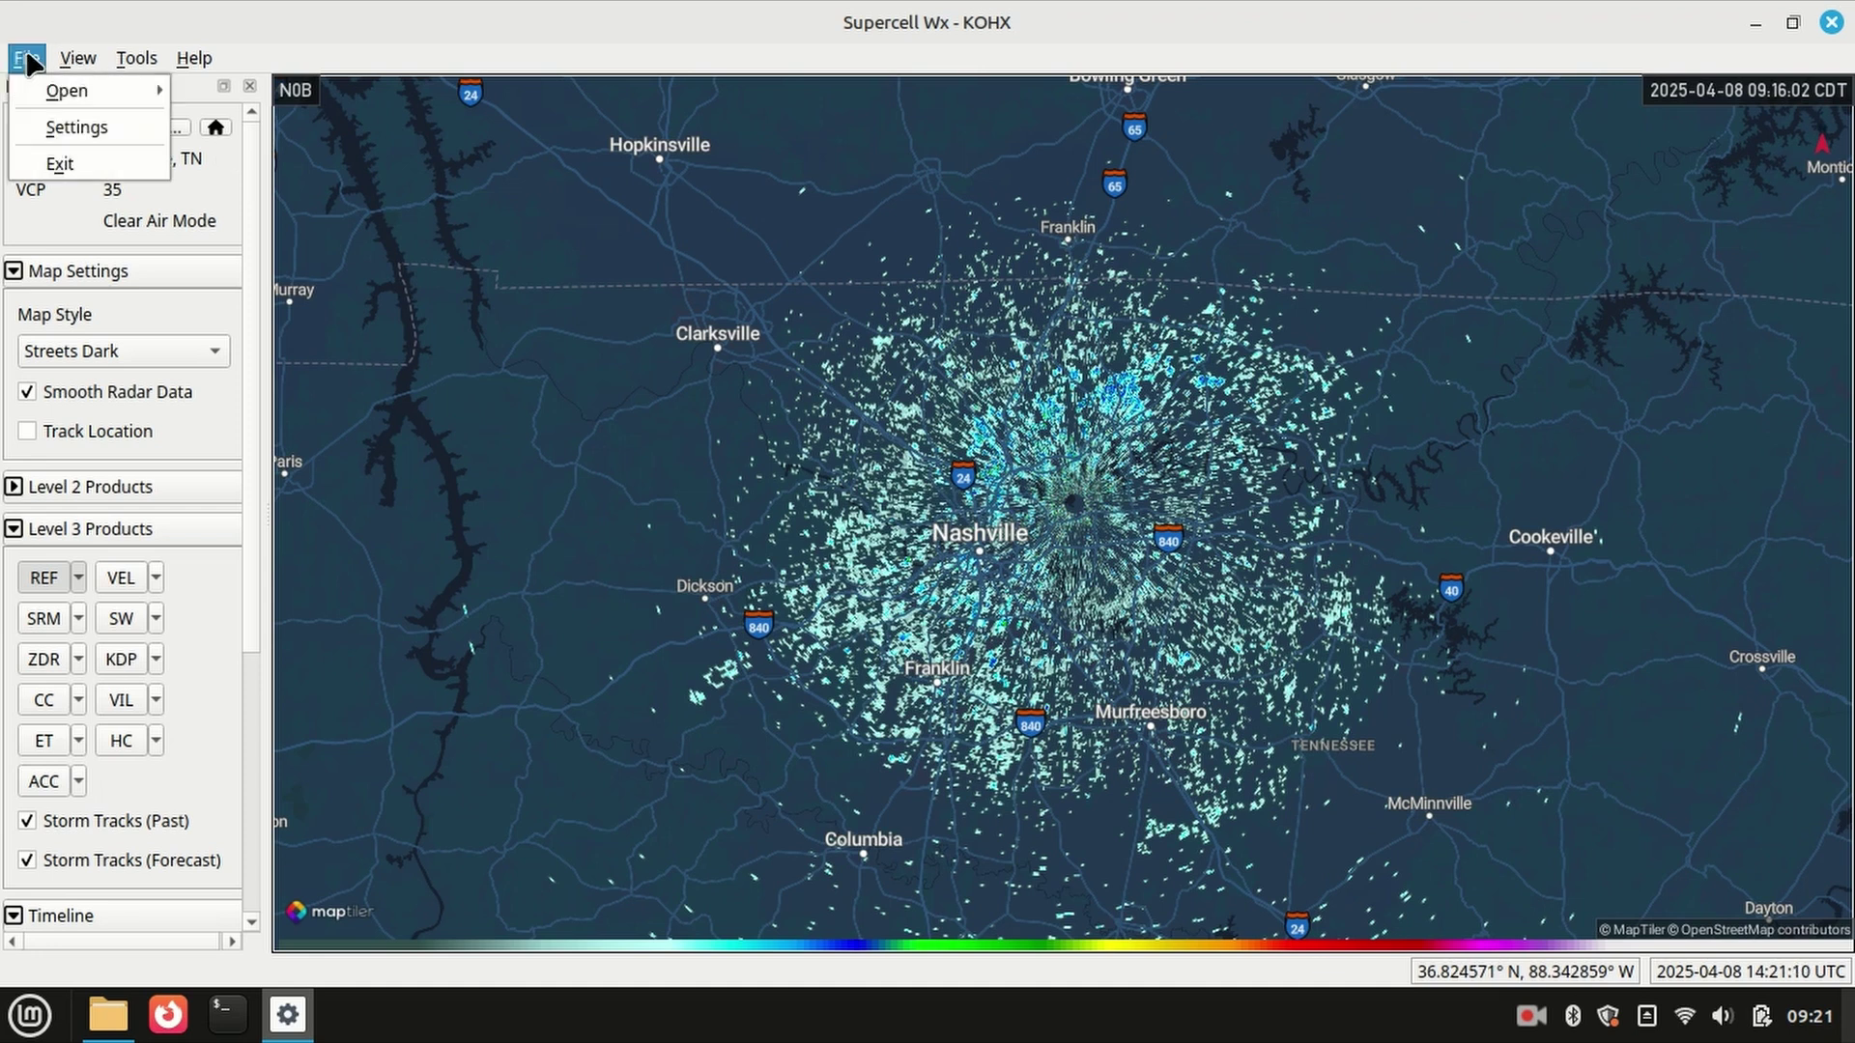
pyautogui.click(64, 136)
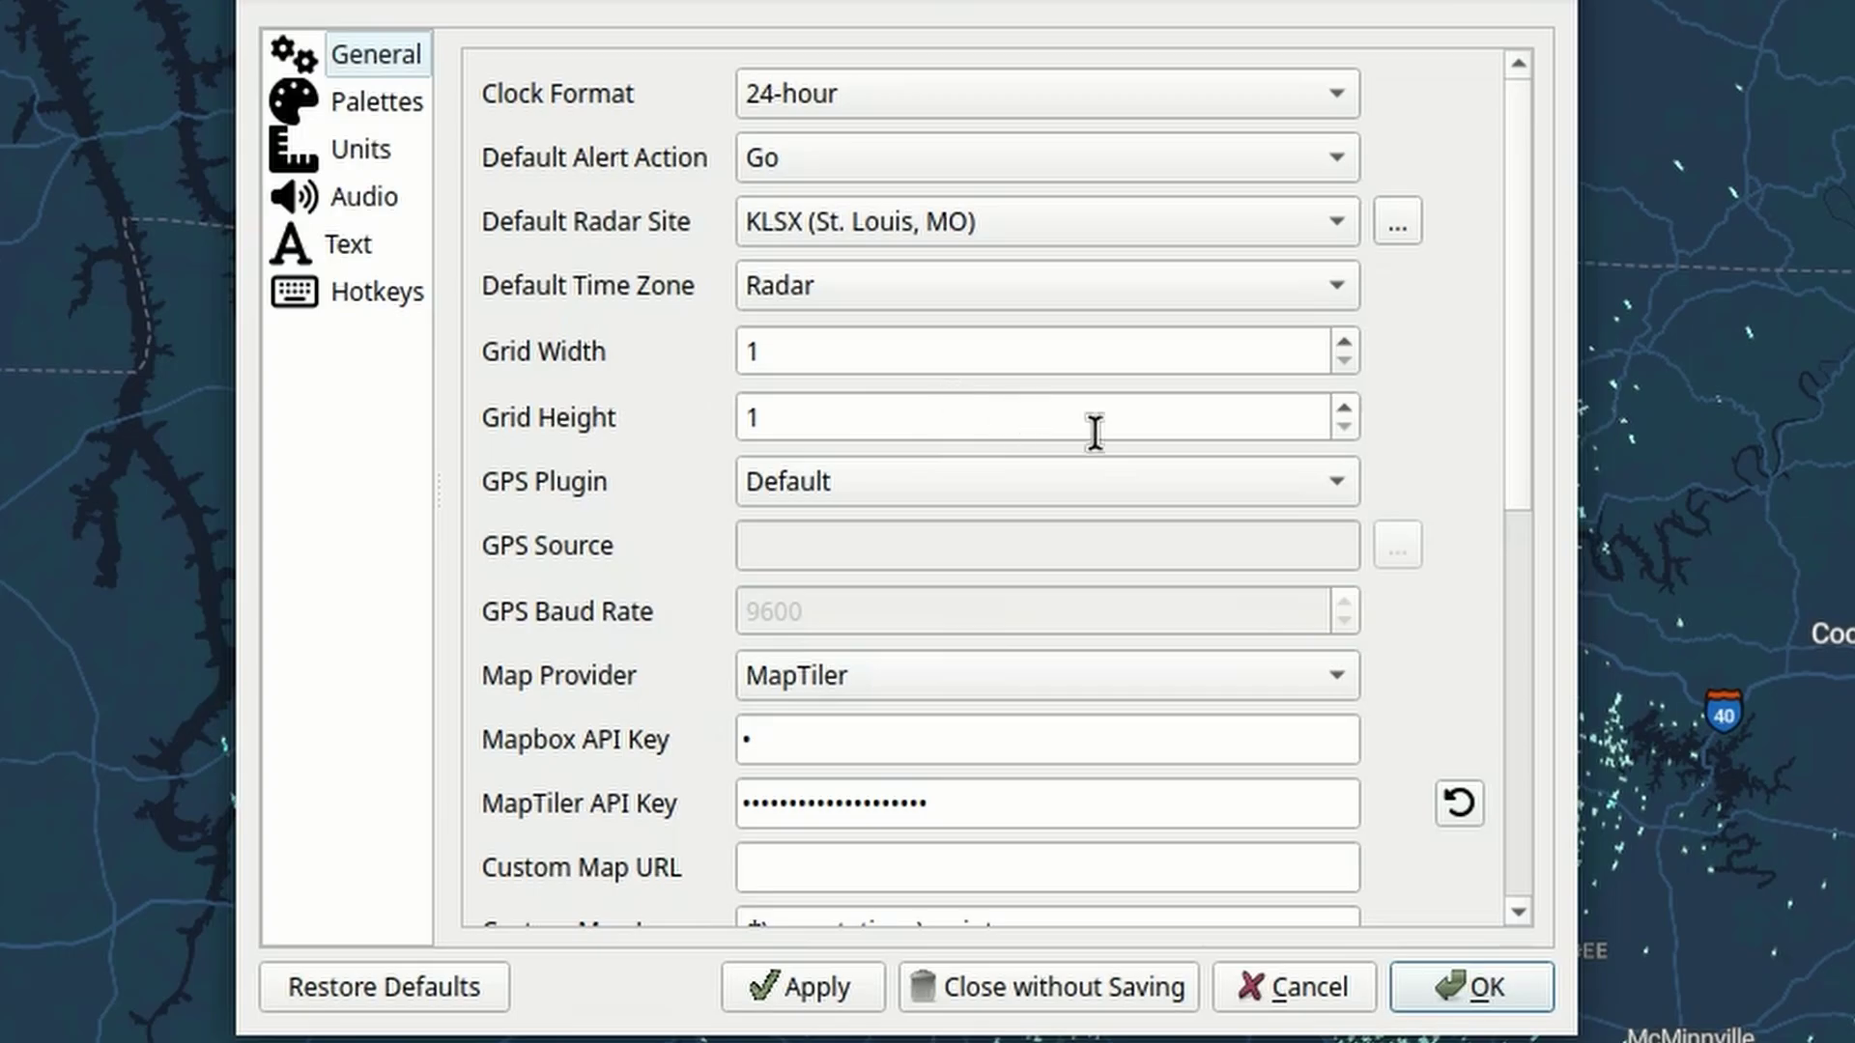
pyautogui.click(1343, 342)
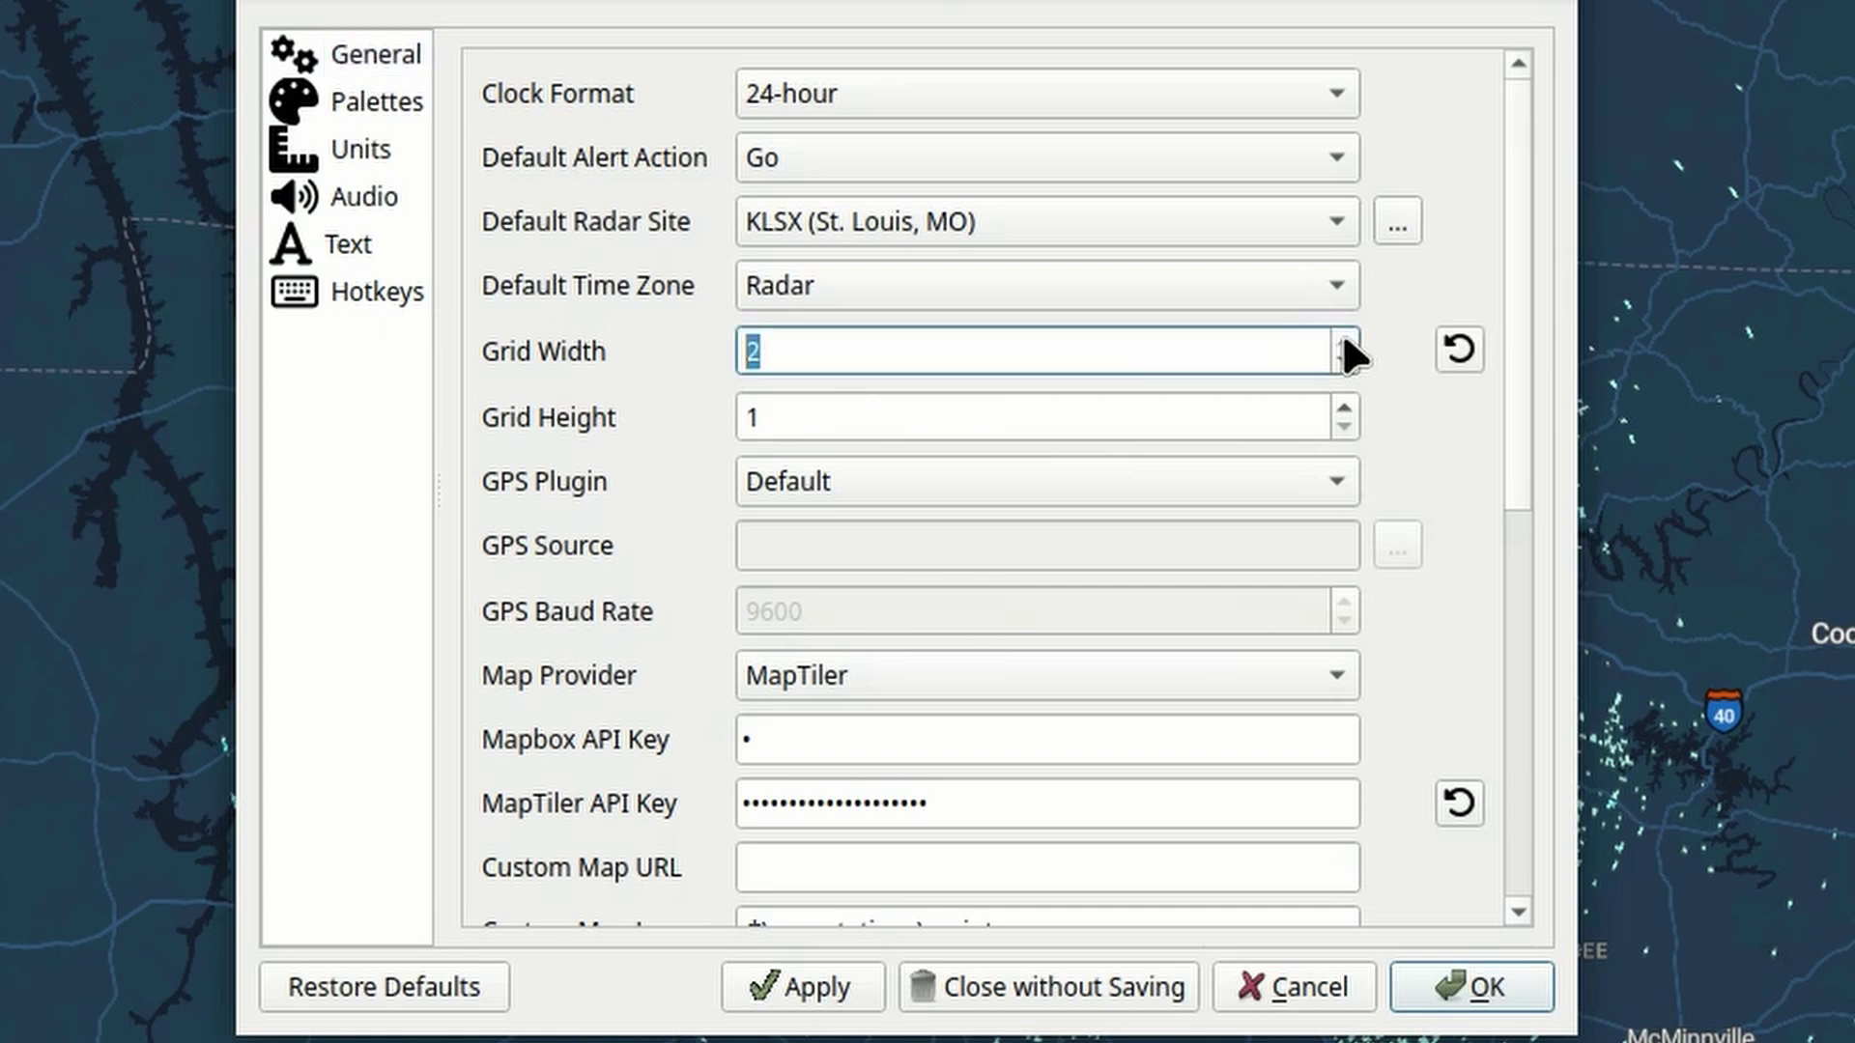
pyautogui.click(806, 977)
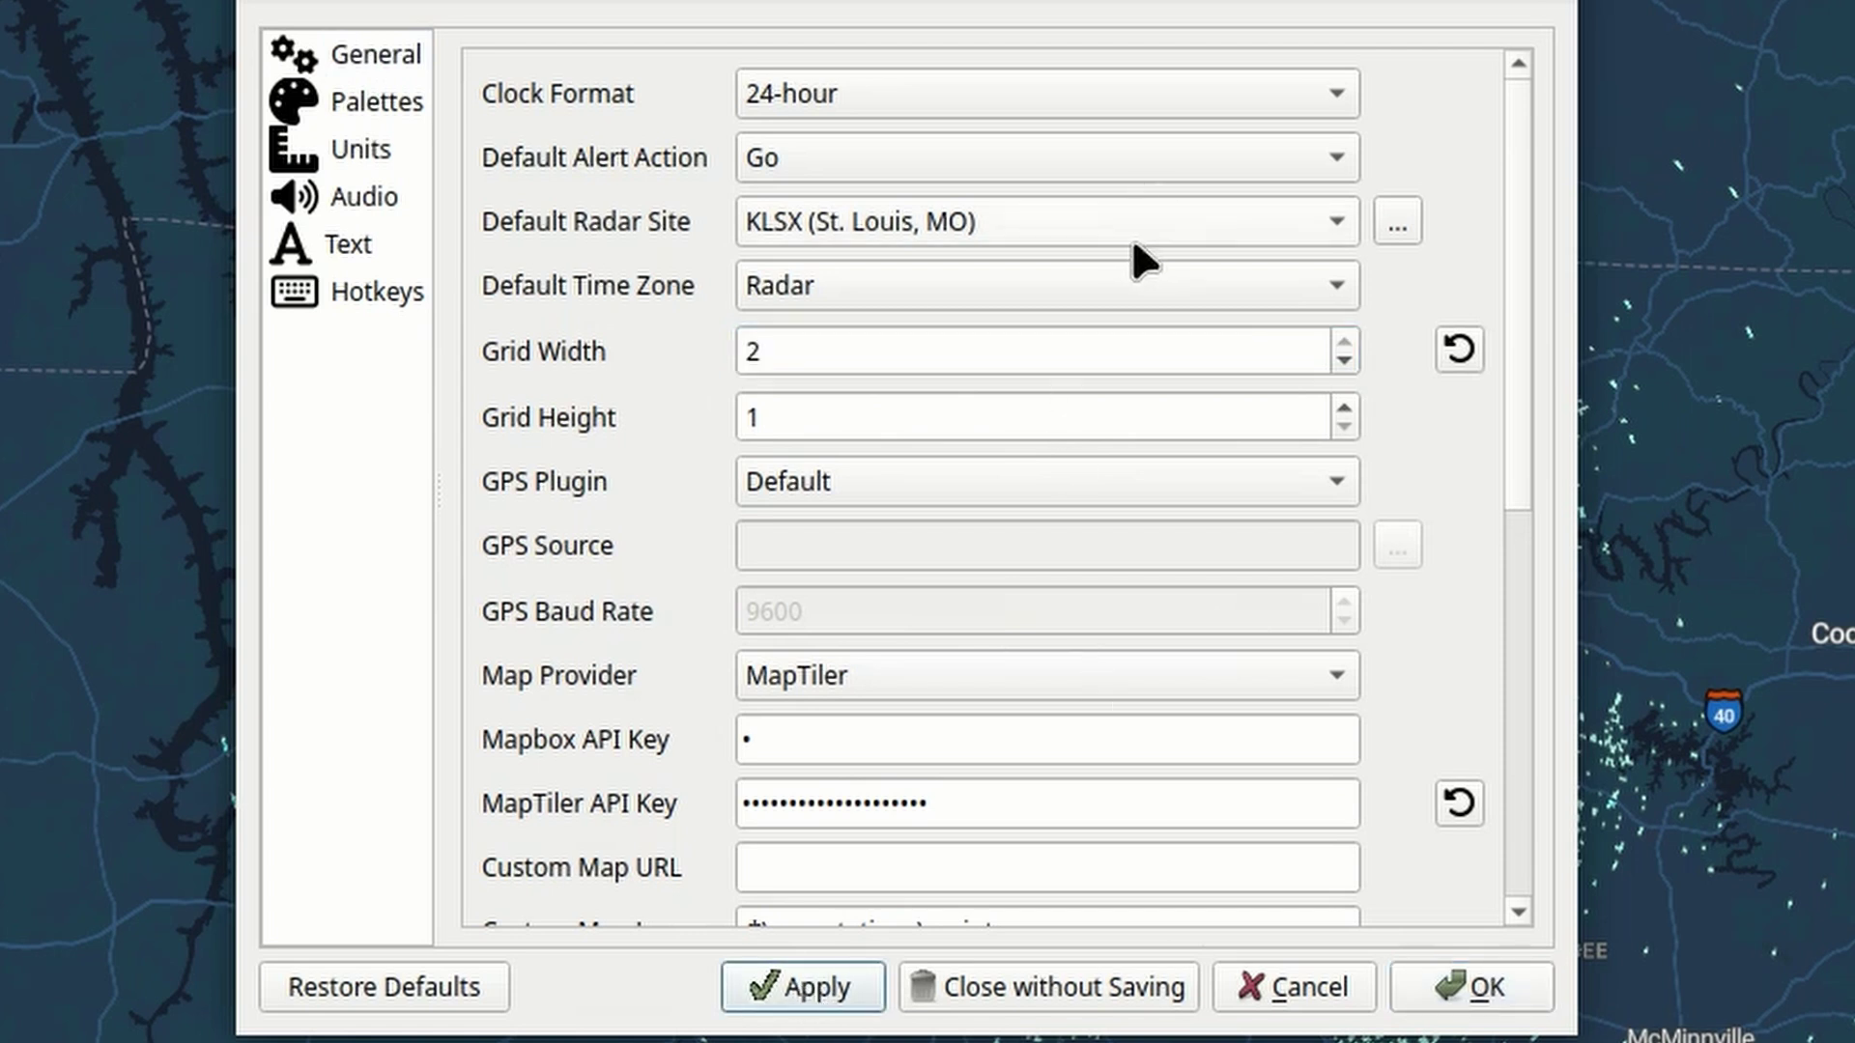
# - Filter the radar sites for kohx, make KOHX (Nashville, TN) the default radar site, save the settings and close the program
pyautogui.click(1395, 210)
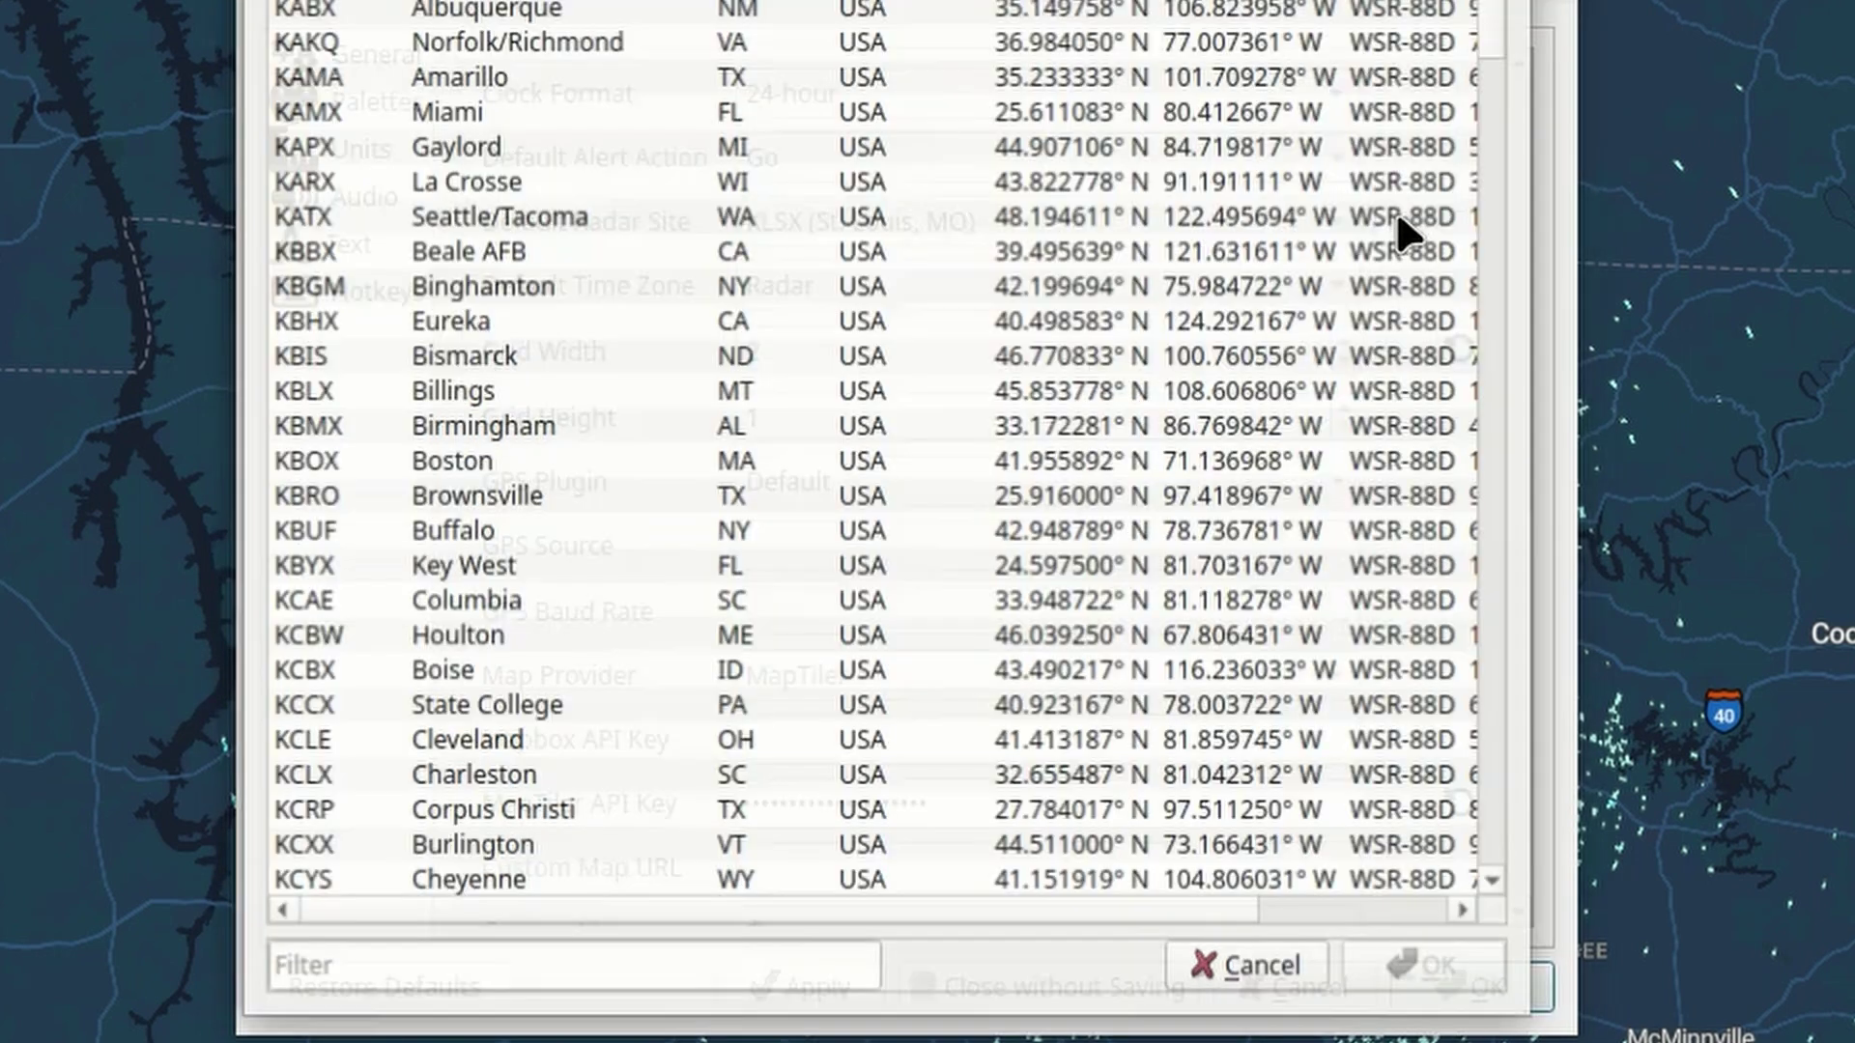
pyautogui.click(596, 969)
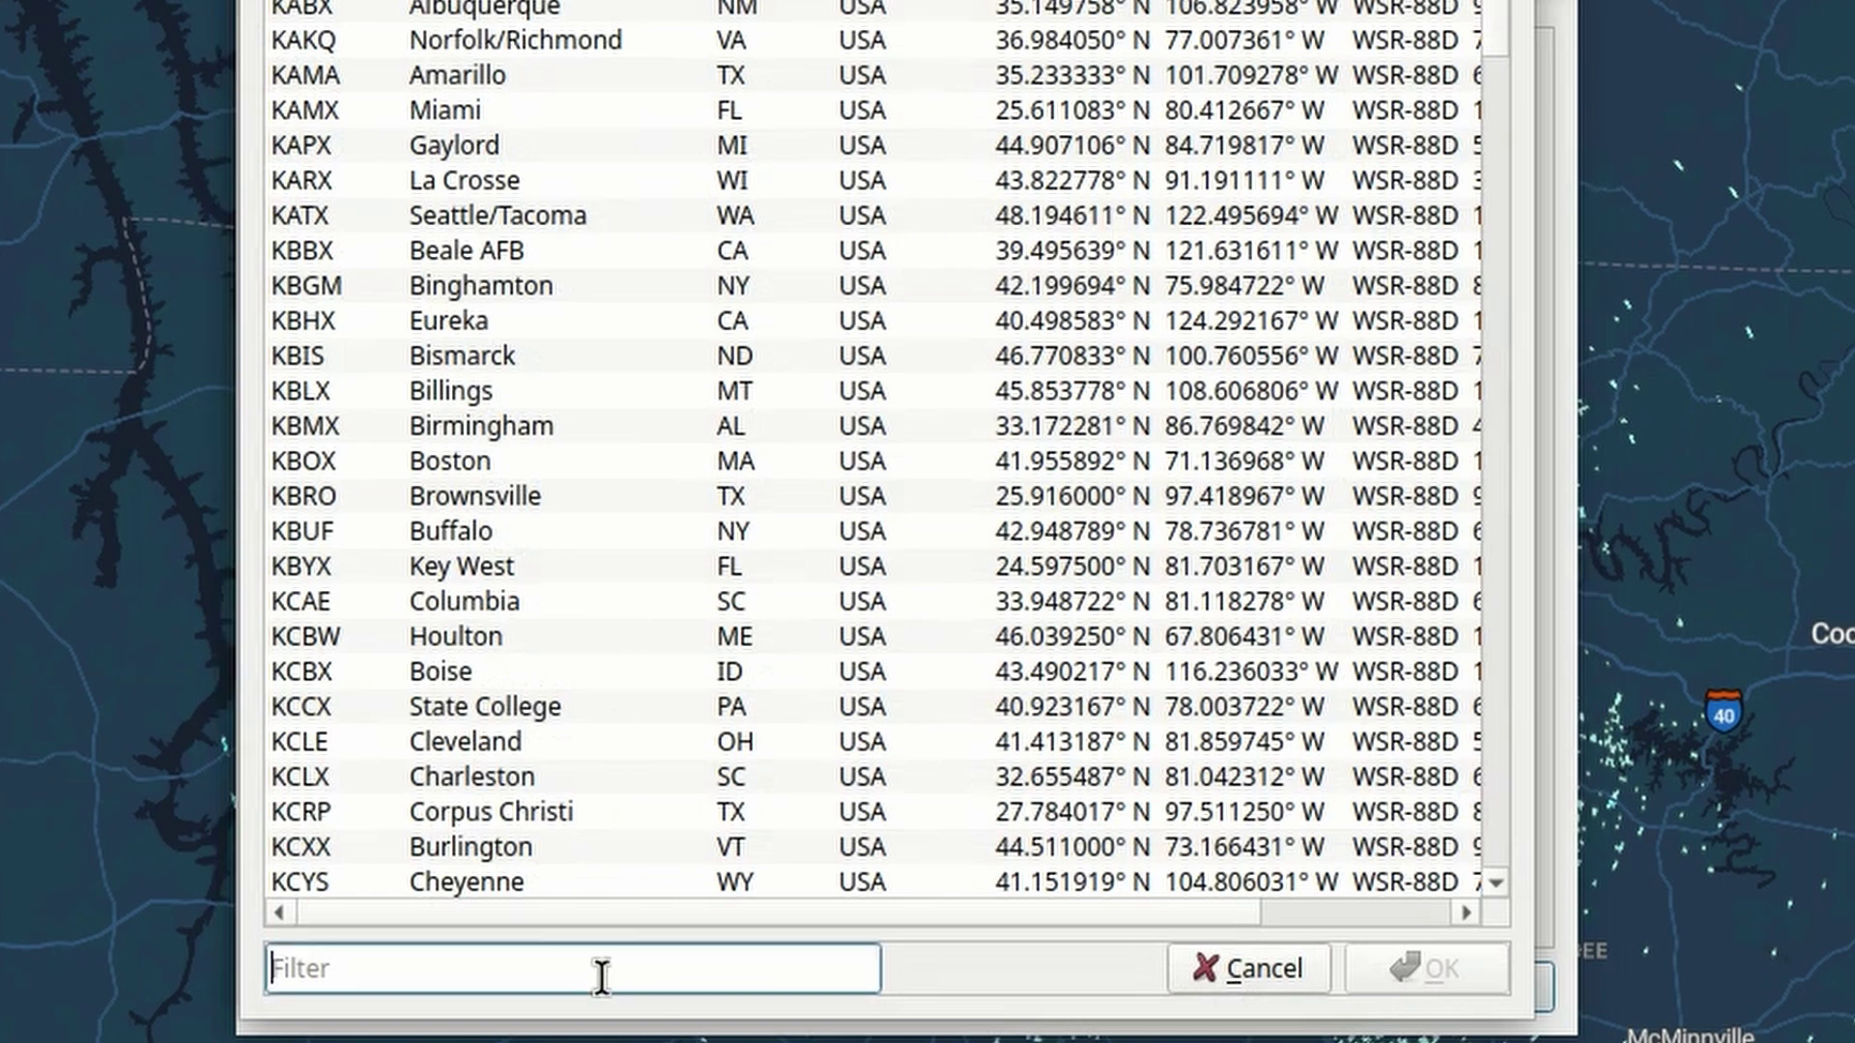
pyautogui.write('kohx')
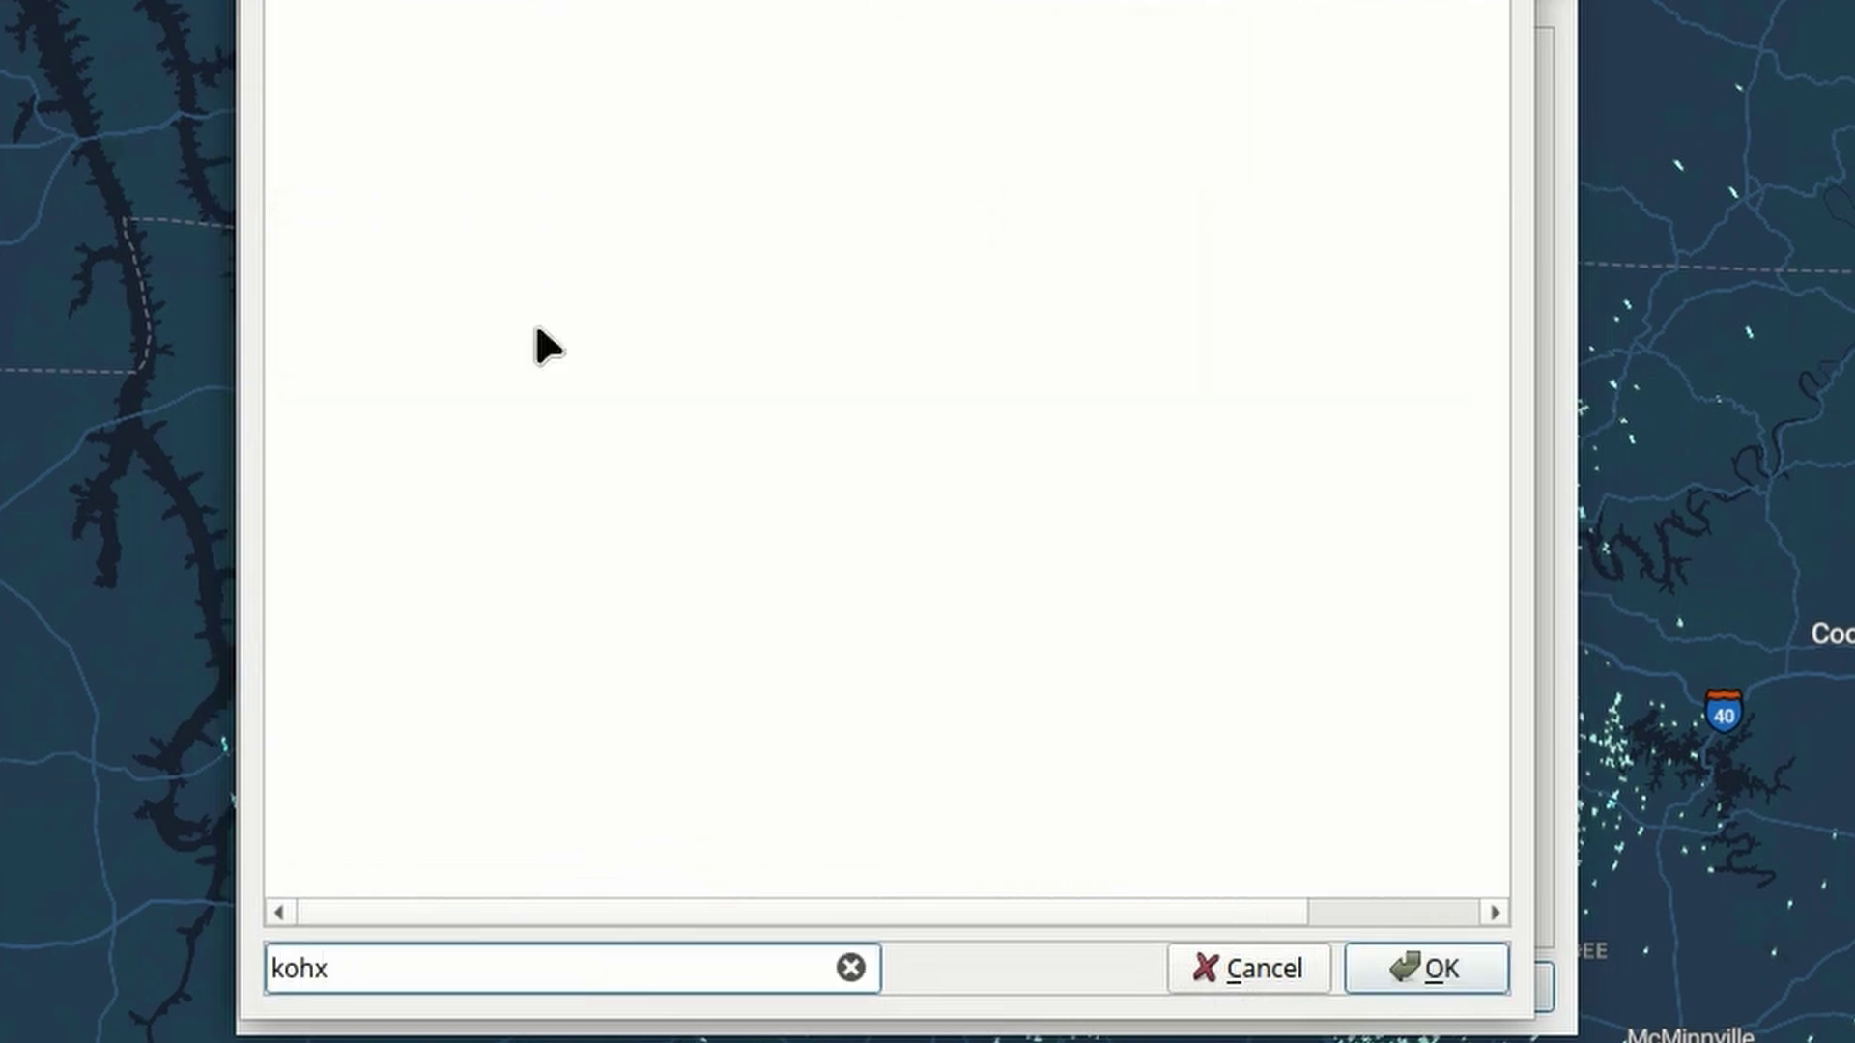
pyautogui.click(472, 12)
pyautogui.click(1432, 969)
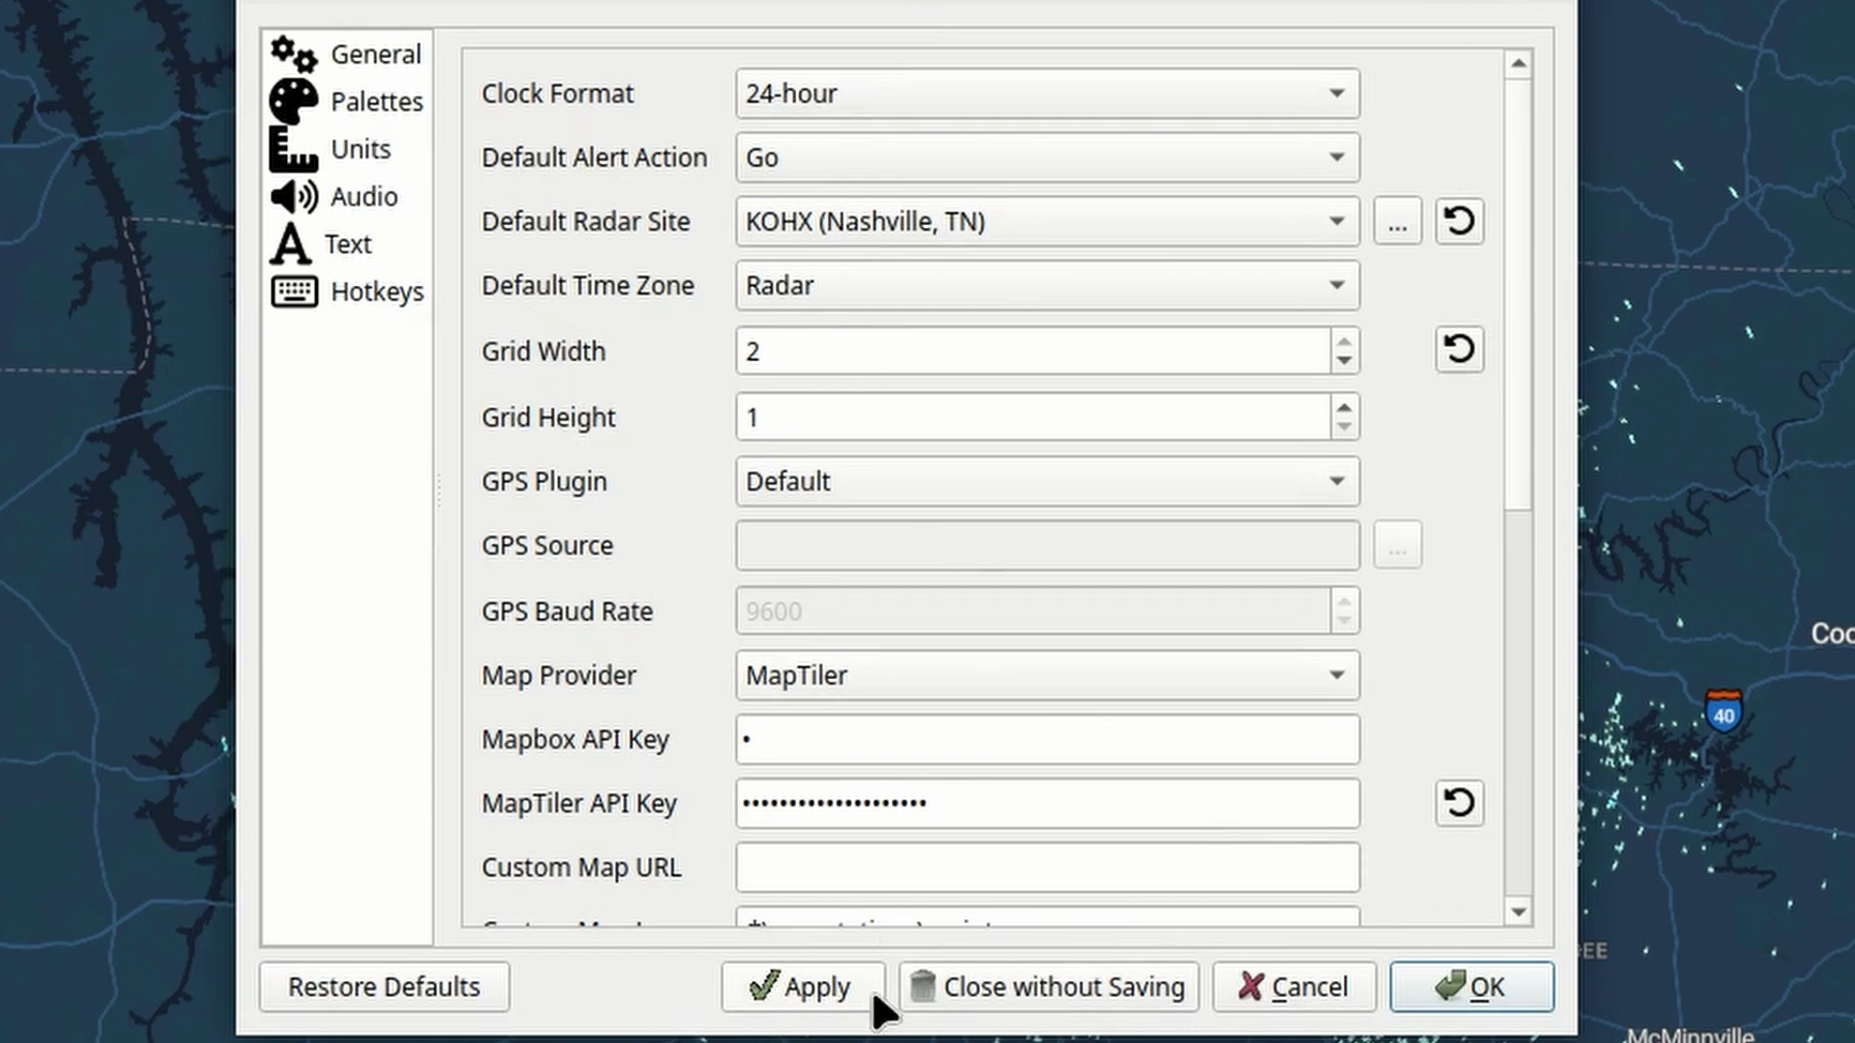
pyautogui.click(826, 974)
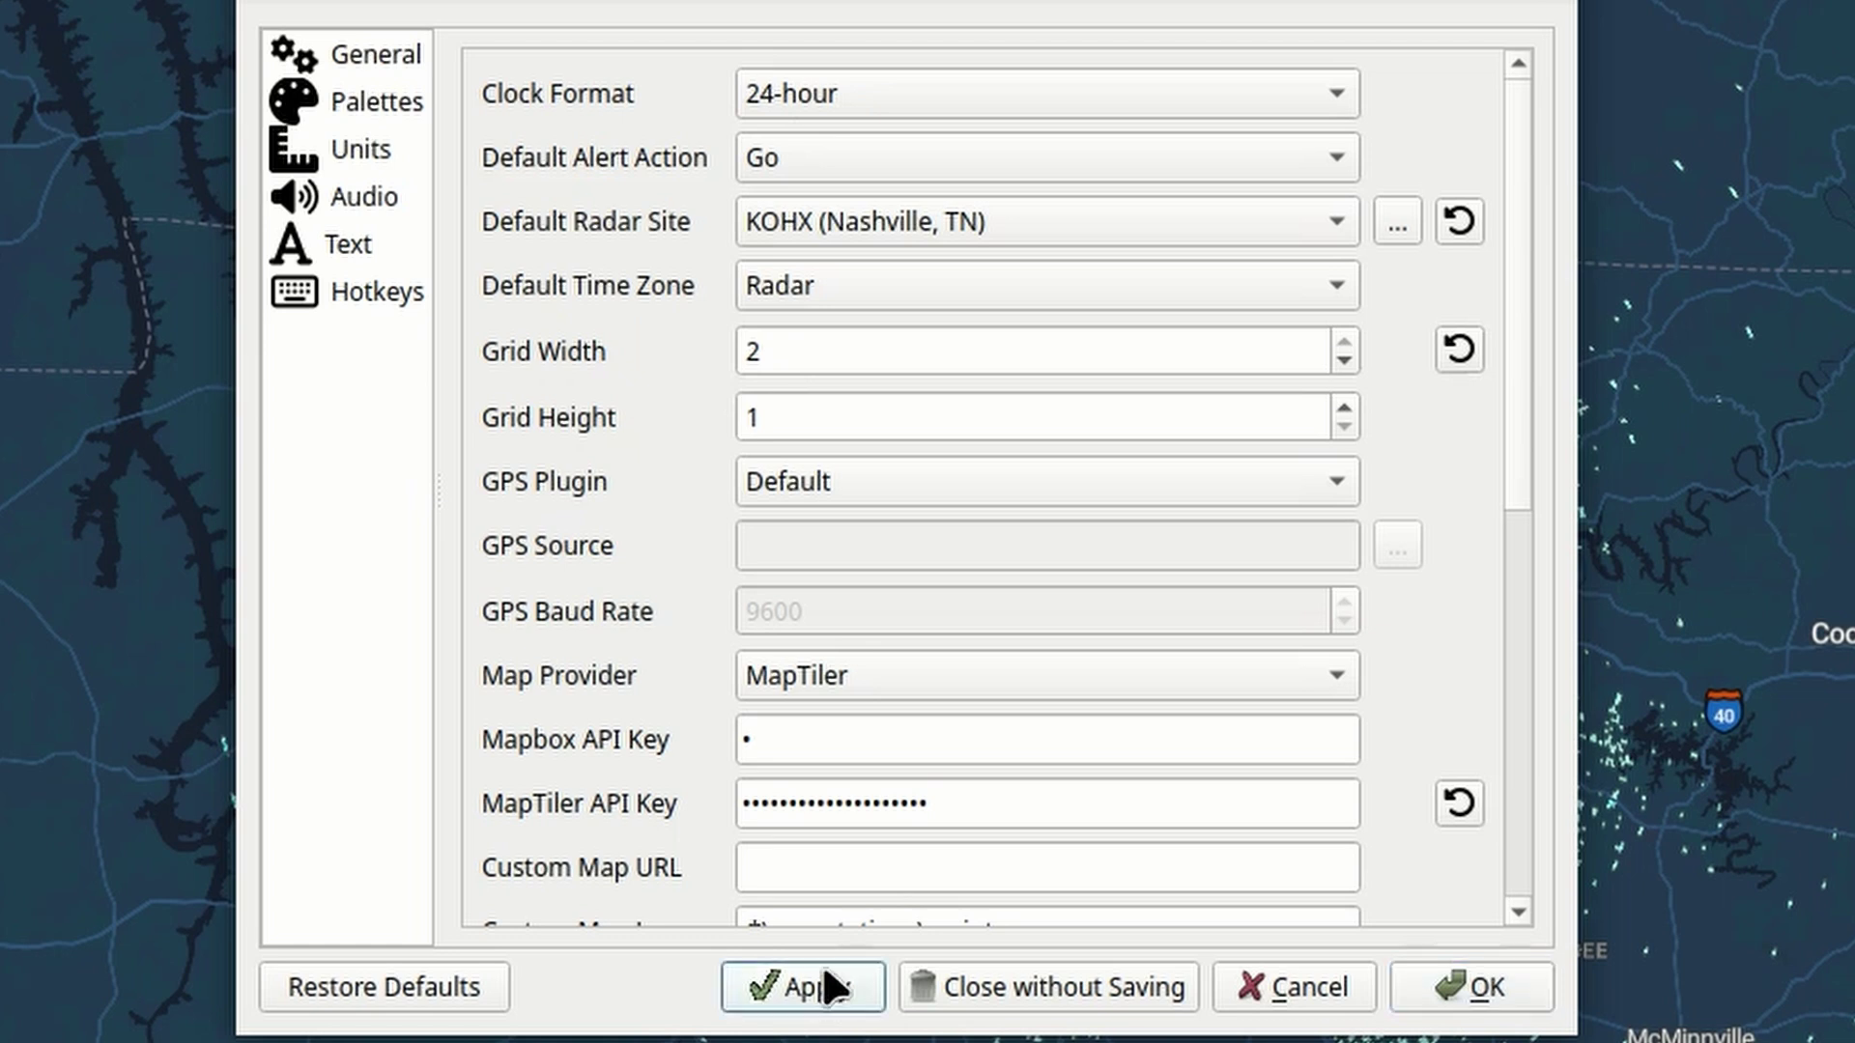
pyautogui.click(1488, 987)
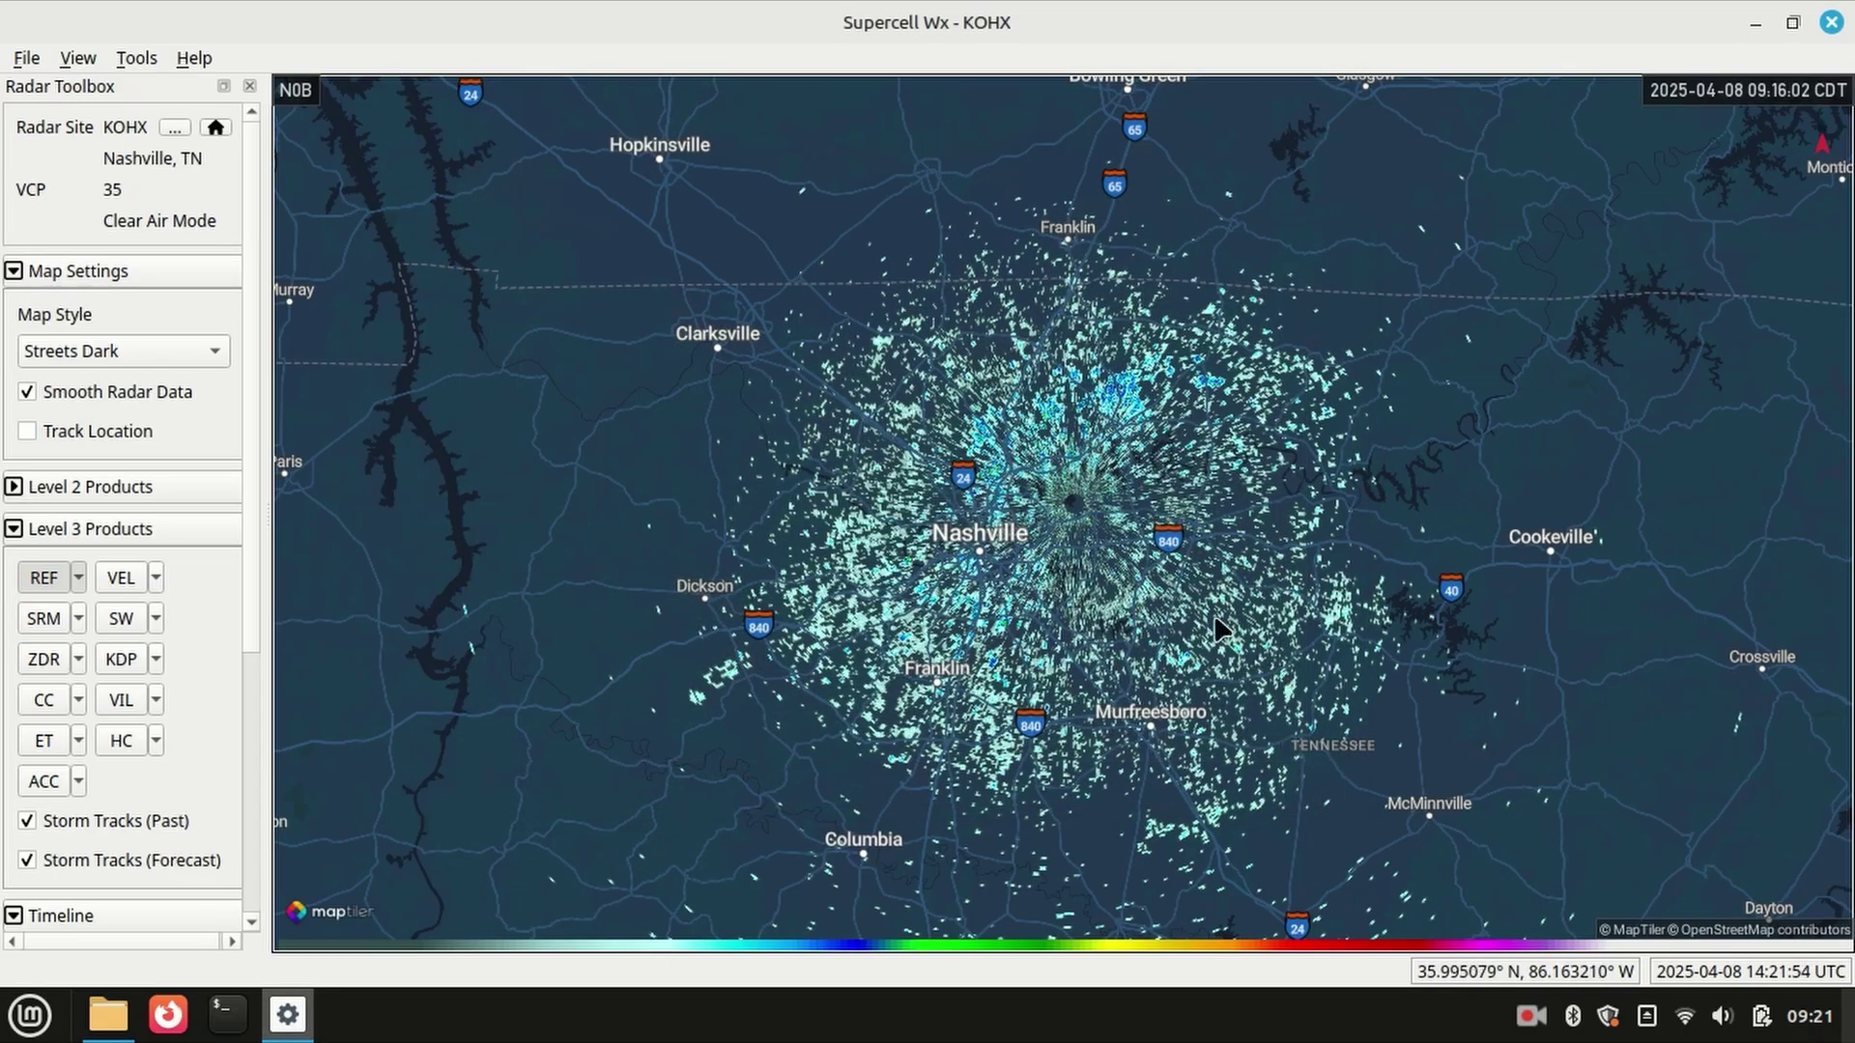
pyautogui.click(1833, 24)
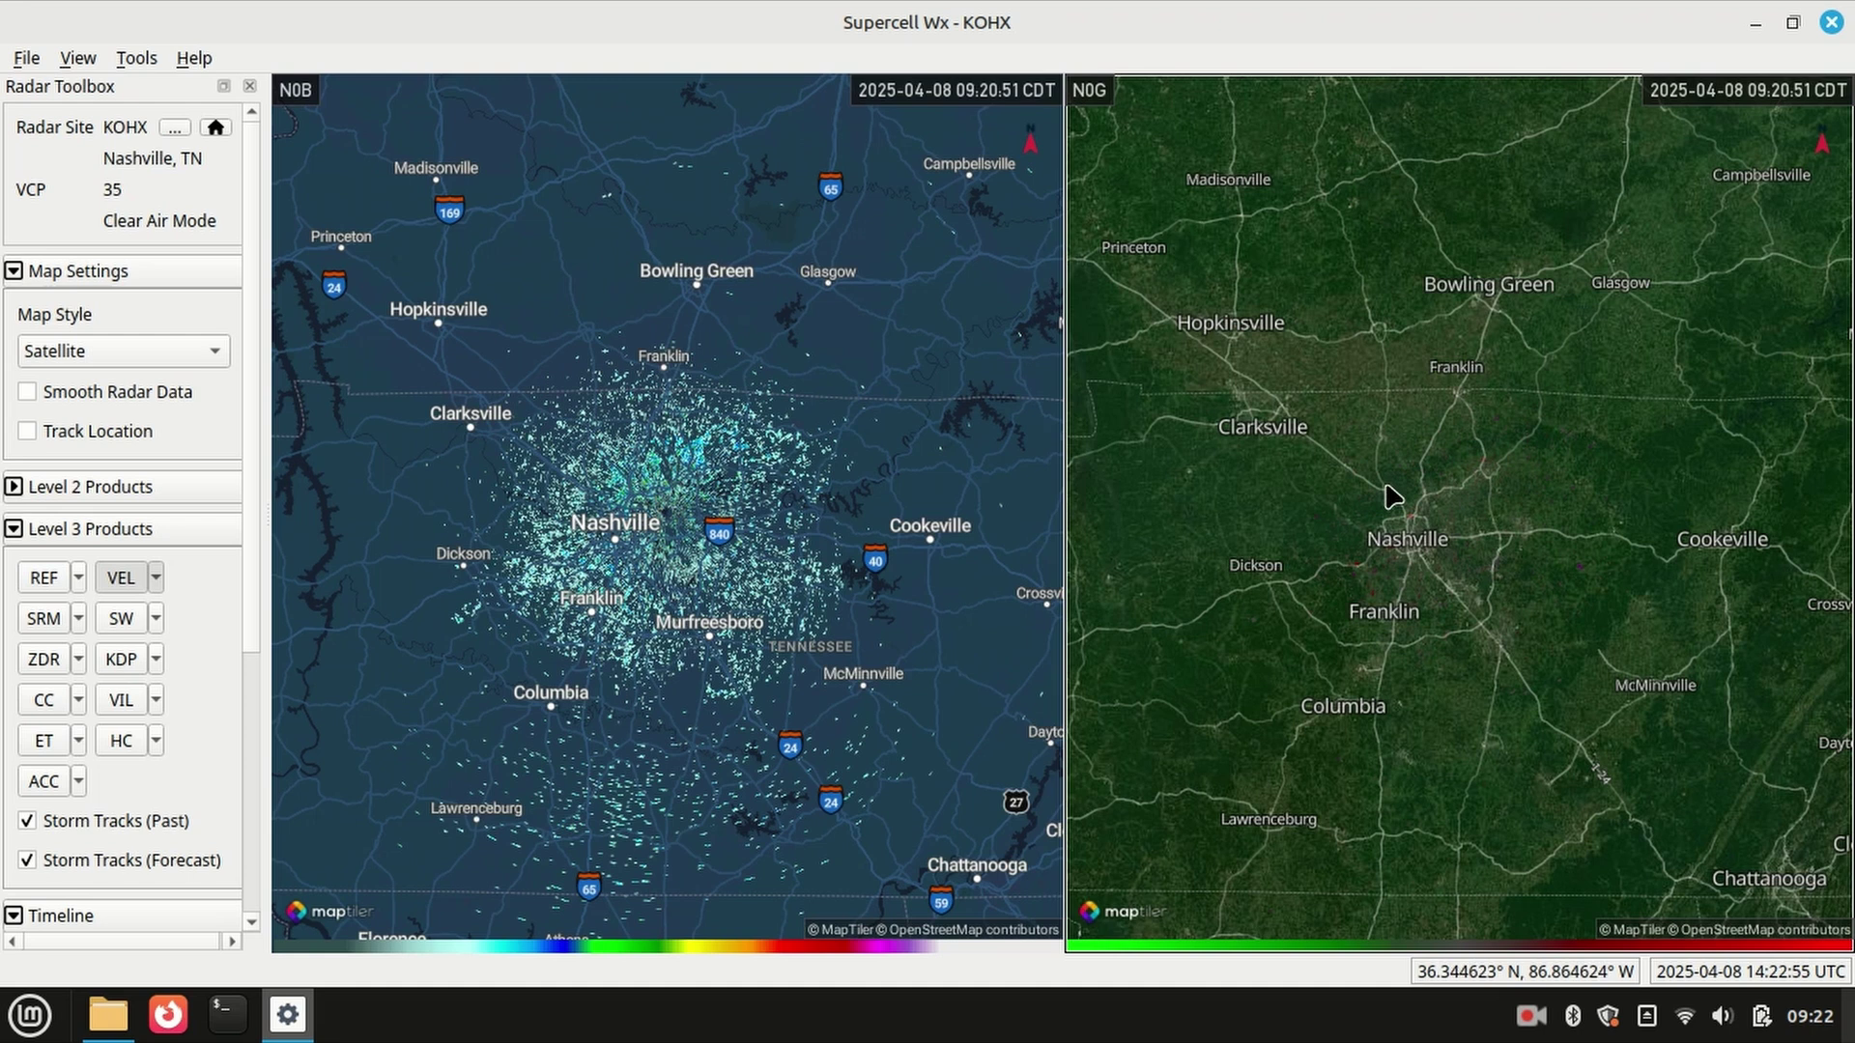
# - Make the reflectivity map the active pane and examine the linked maps around Nashville and Murfreesboro at several scales
pyautogui.click(866, 386)
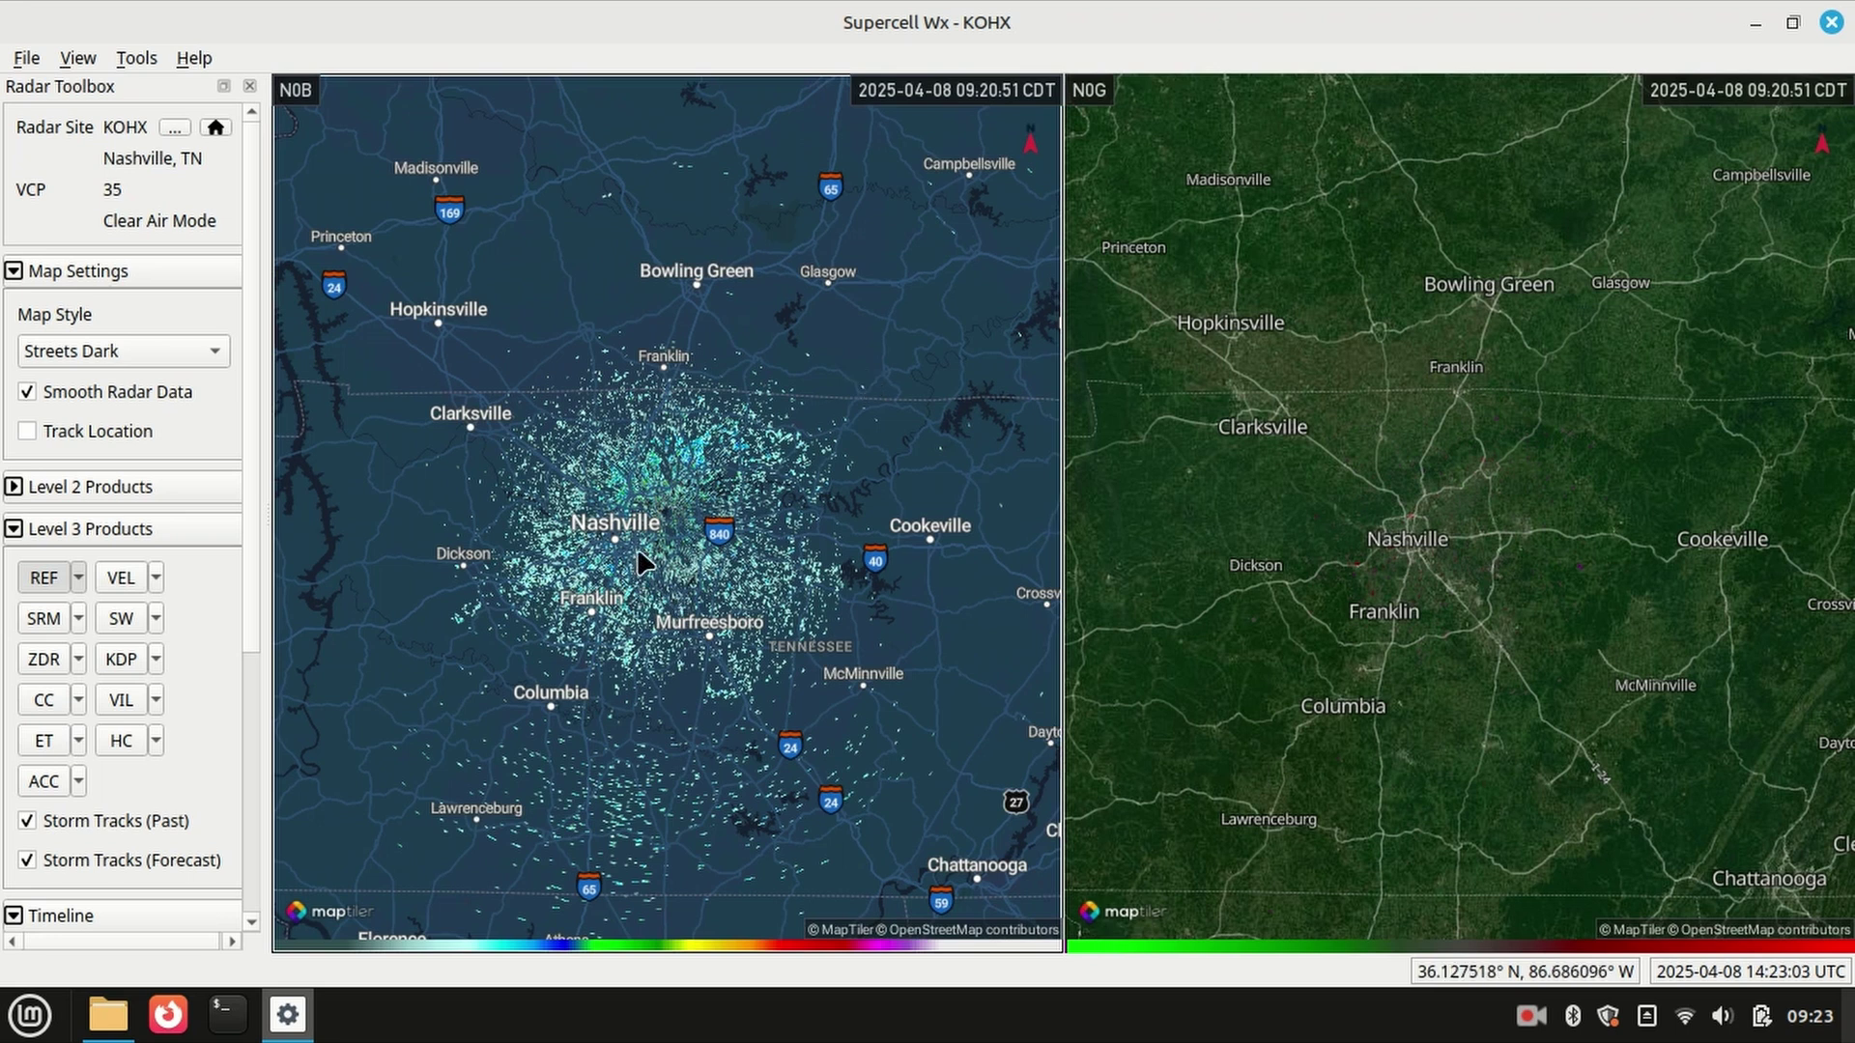
pyautogui.scroll(-4, 639, 563)
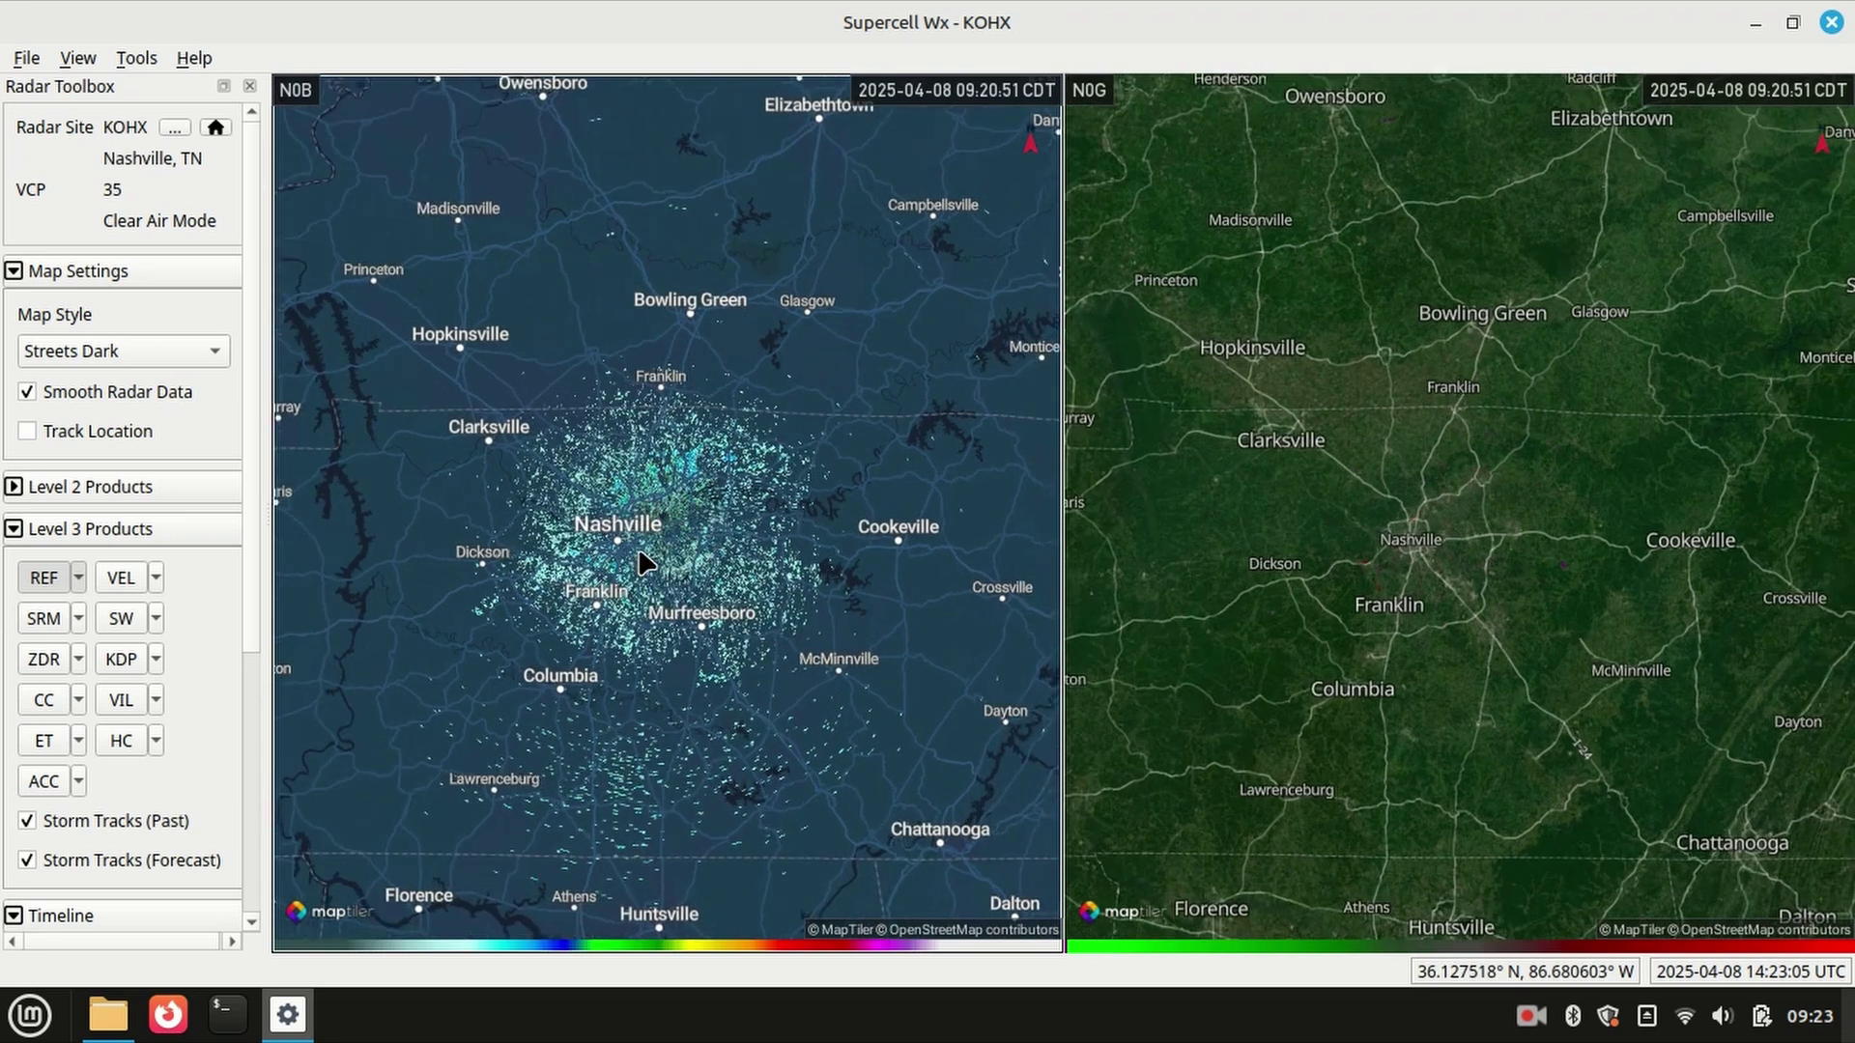
pyautogui.scroll(5, 639, 563)
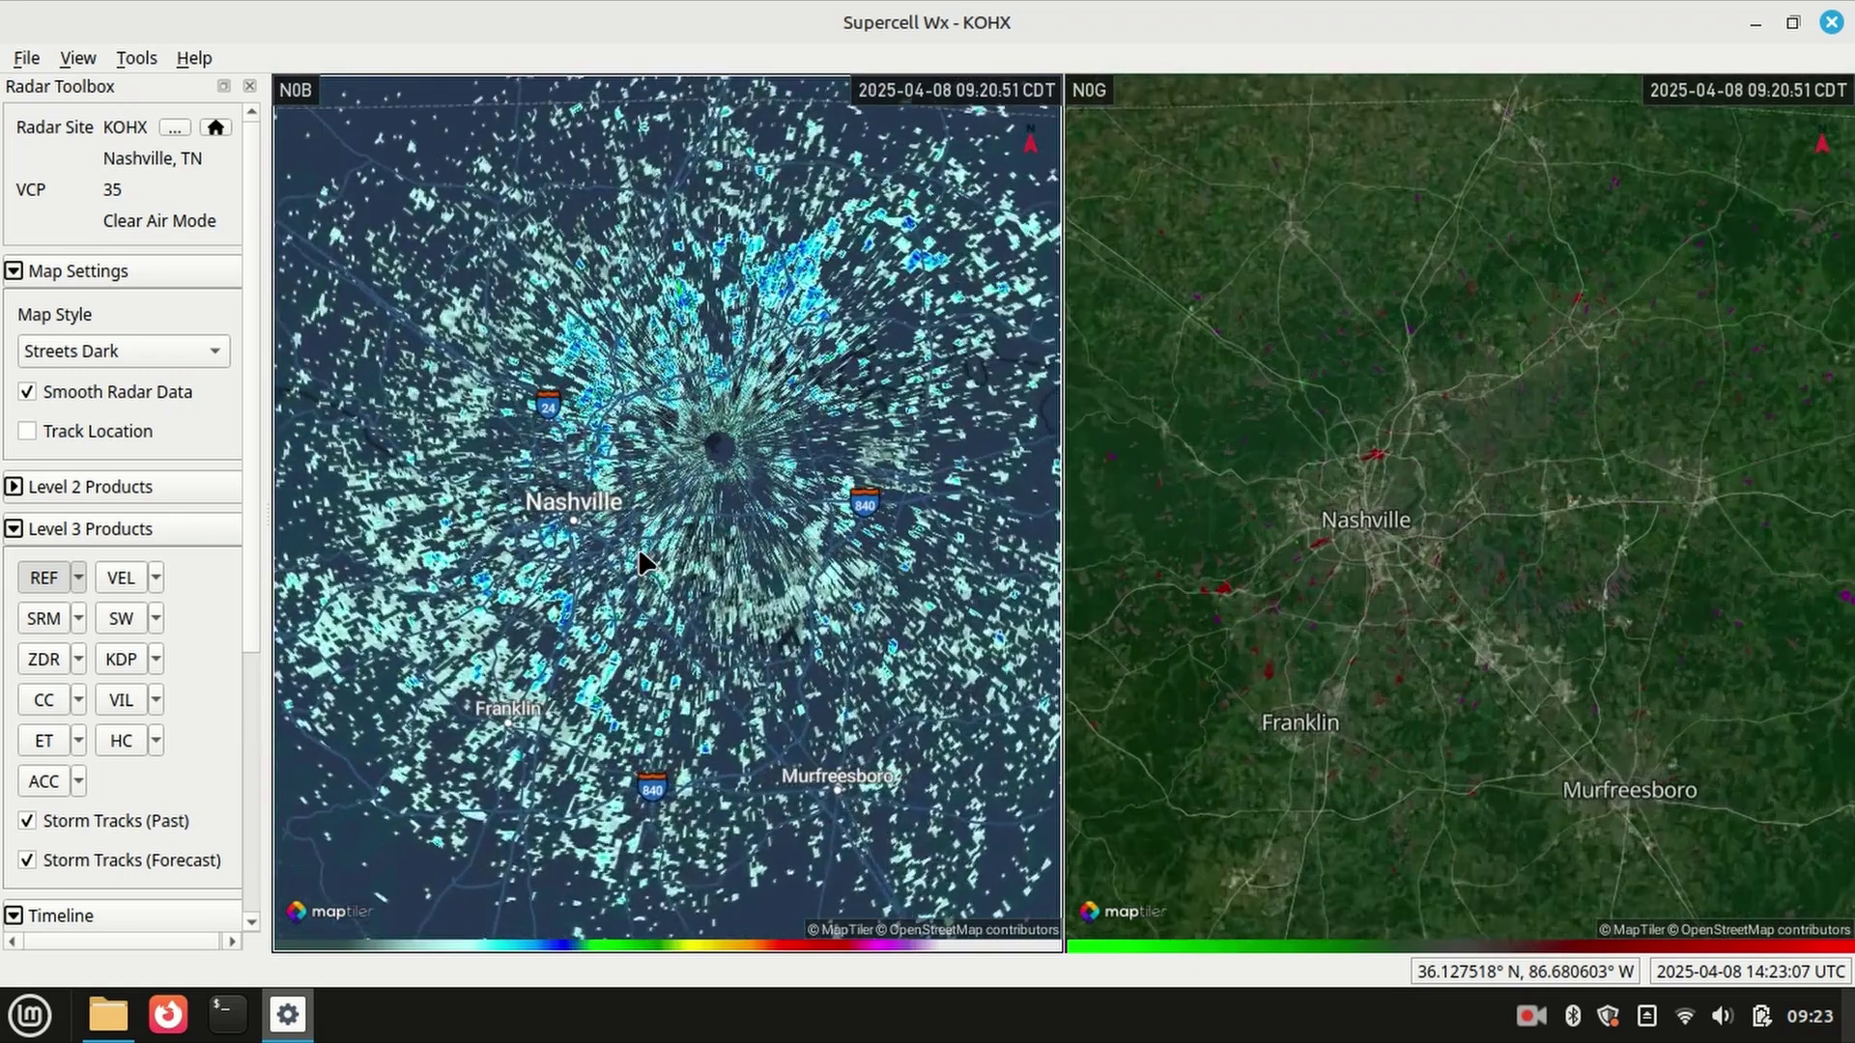
pyautogui.scroll(2, 639, 562)
pyautogui.scroll(-1, 685, 447)
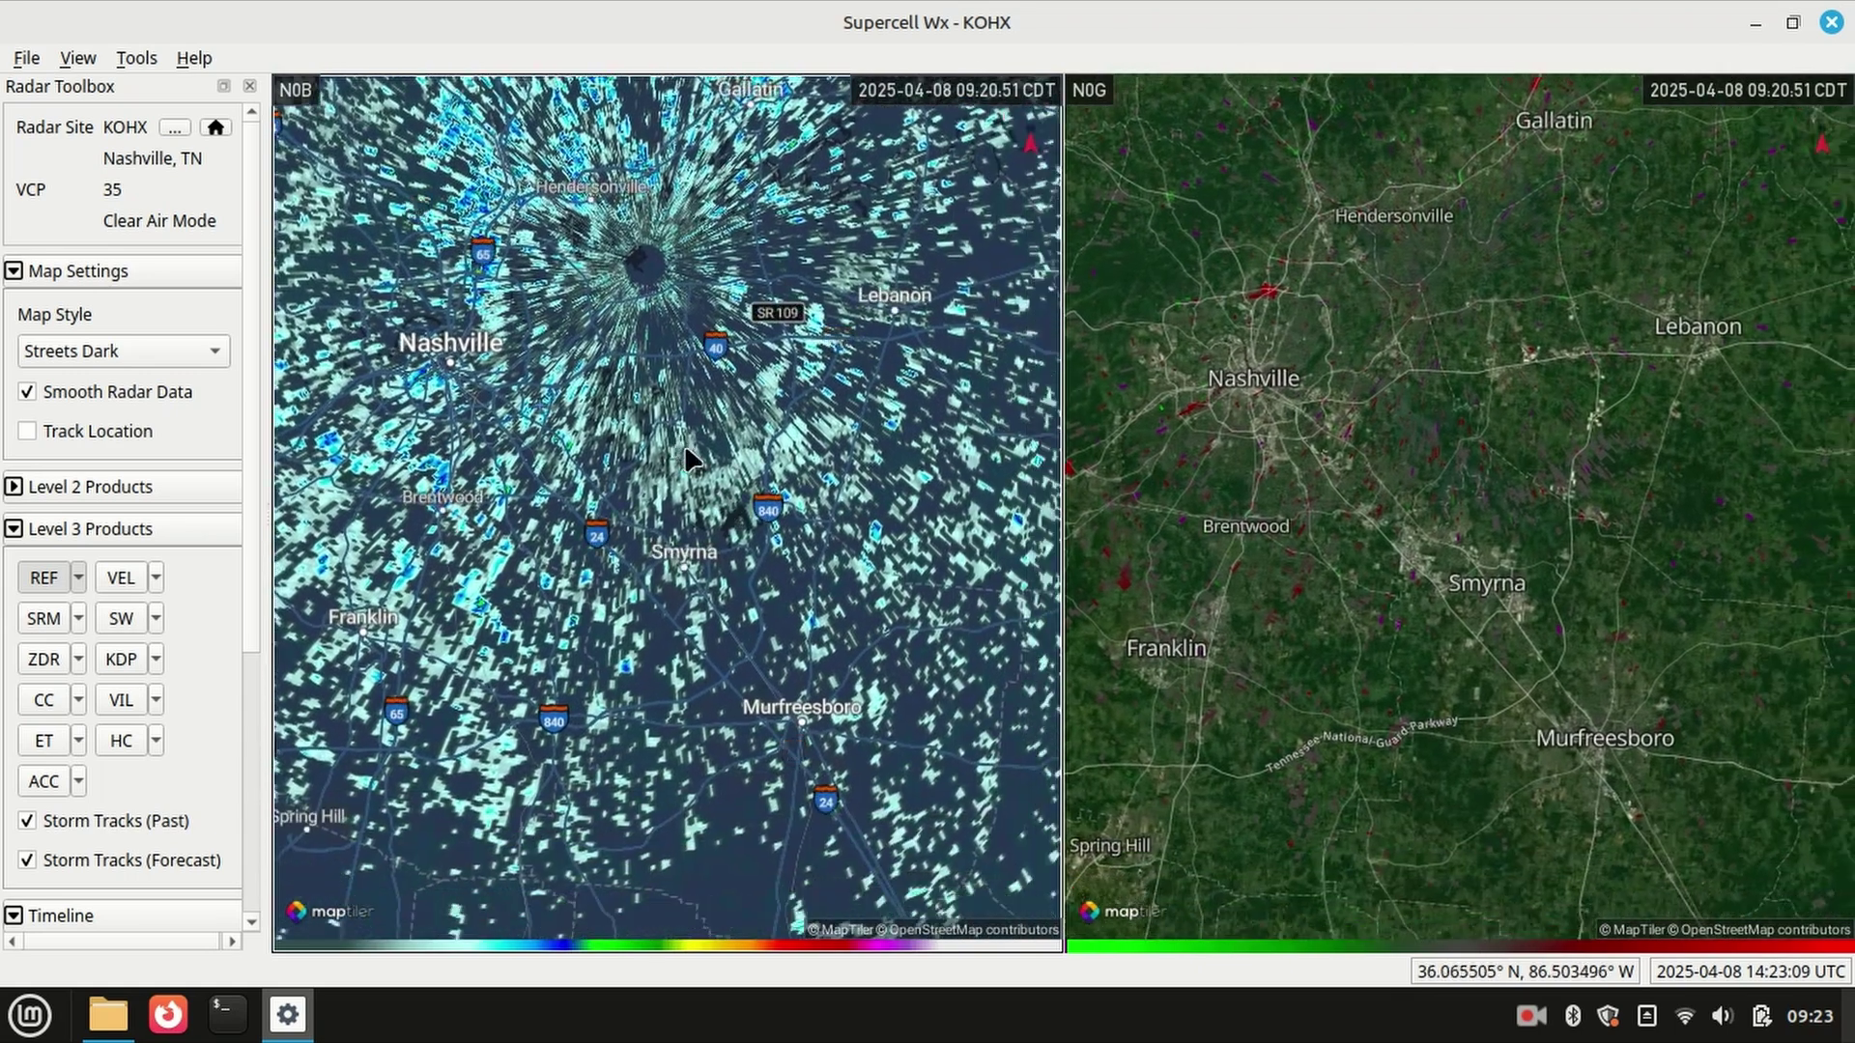
pyautogui.moveTo(685, 447); pyautogui.dragTo(595, 198)
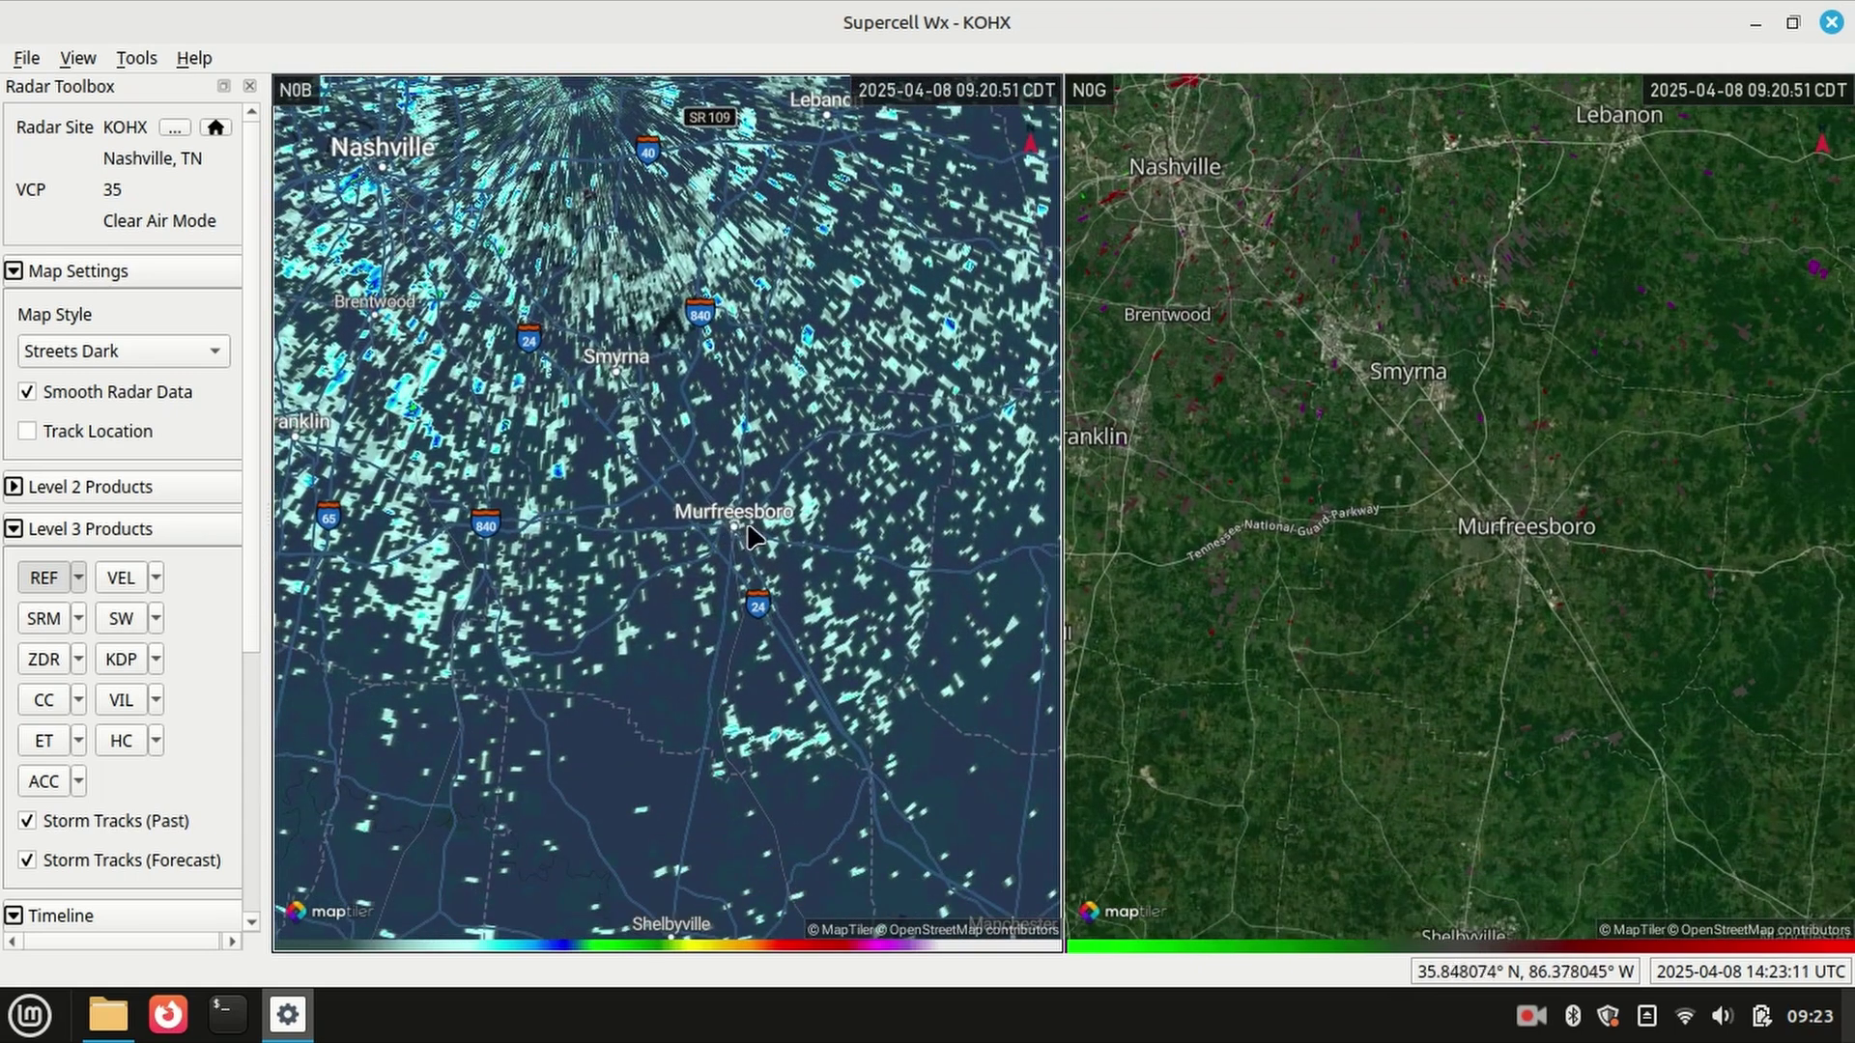
pyautogui.scroll(-2, 751, 534)
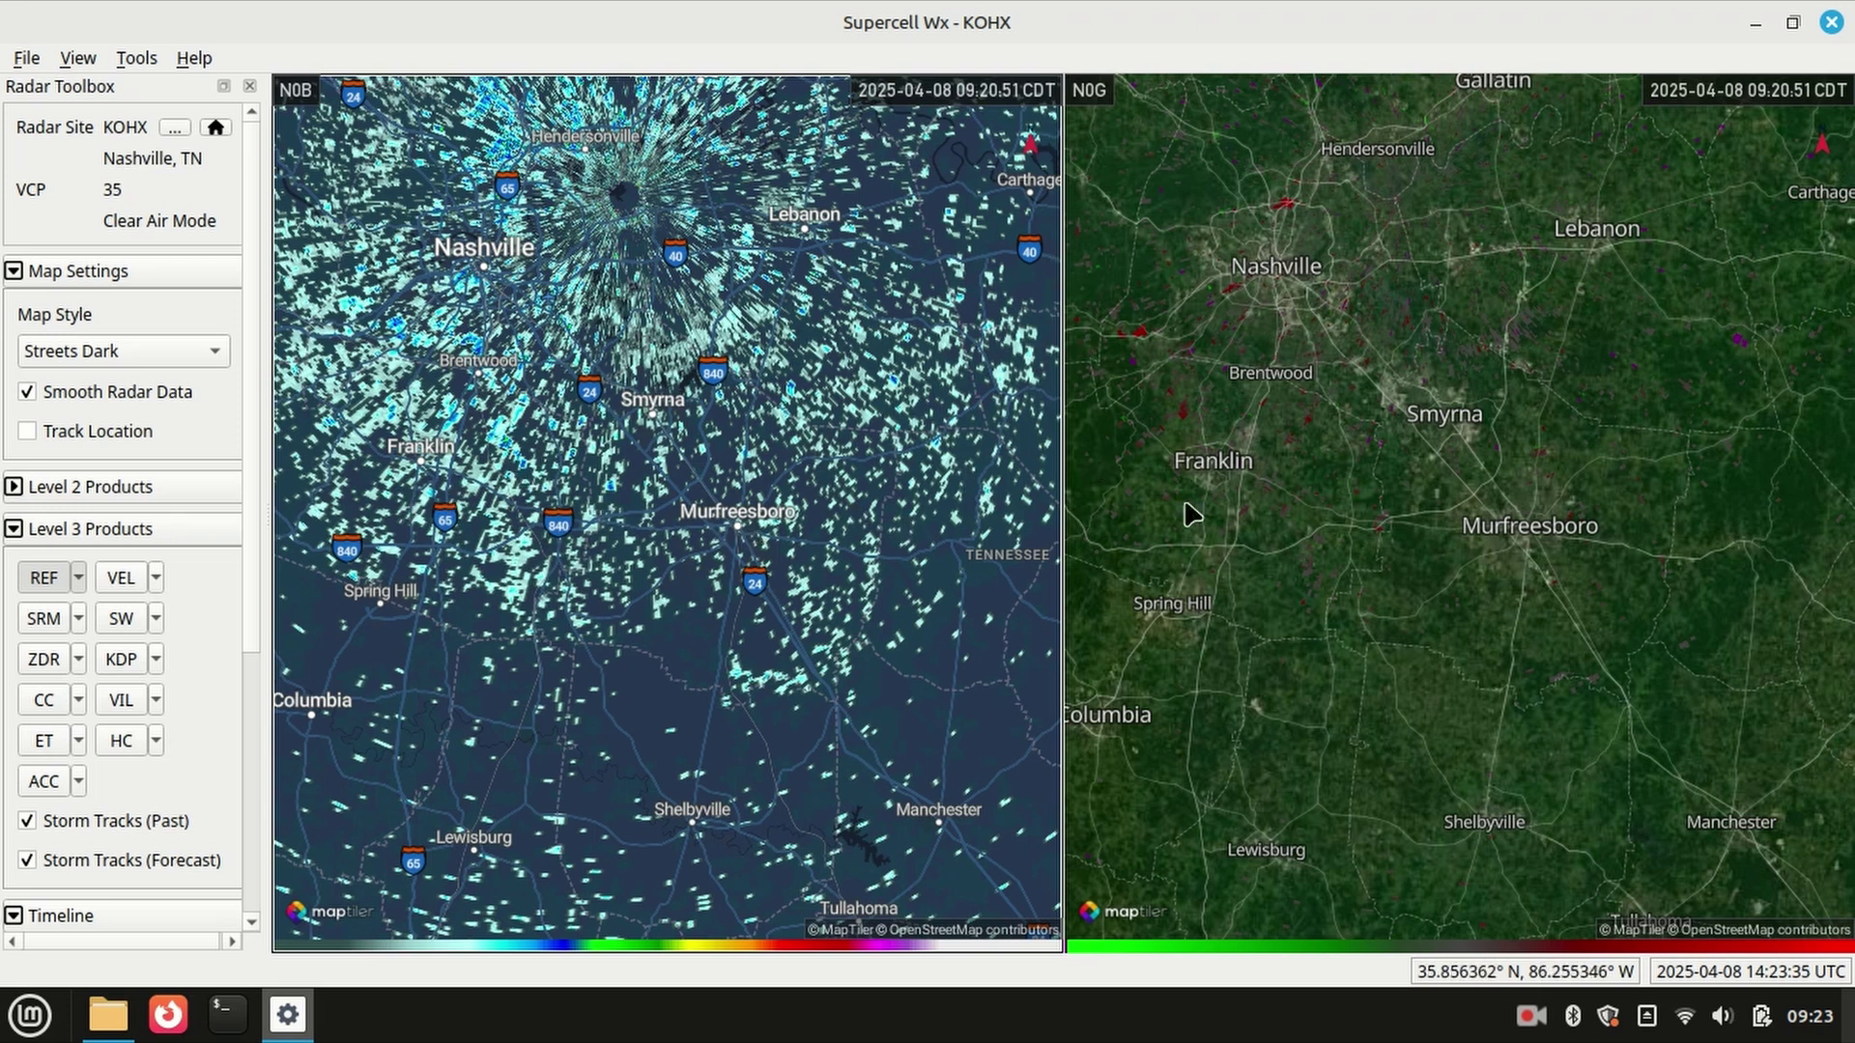
# - Review the grid width and height in the general settings and leave them without saving
pyautogui.click(26, 58)
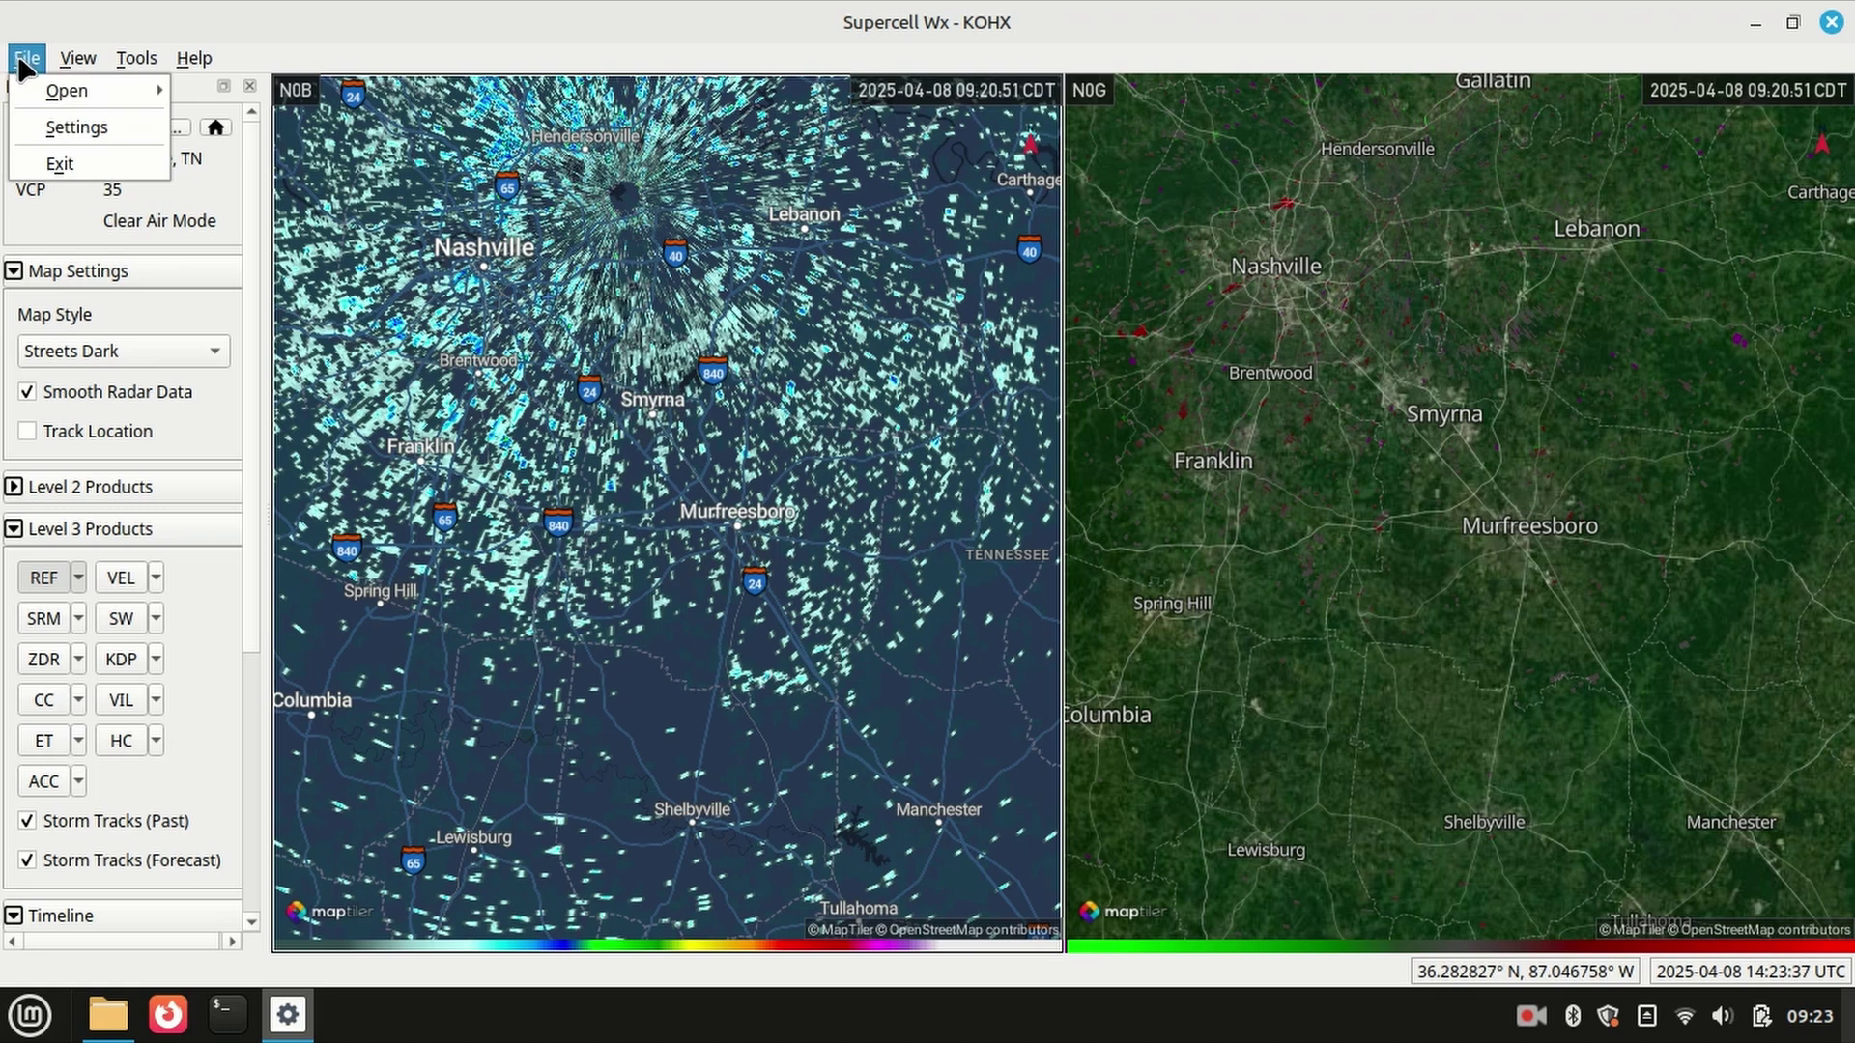
pyautogui.click(43, 126)
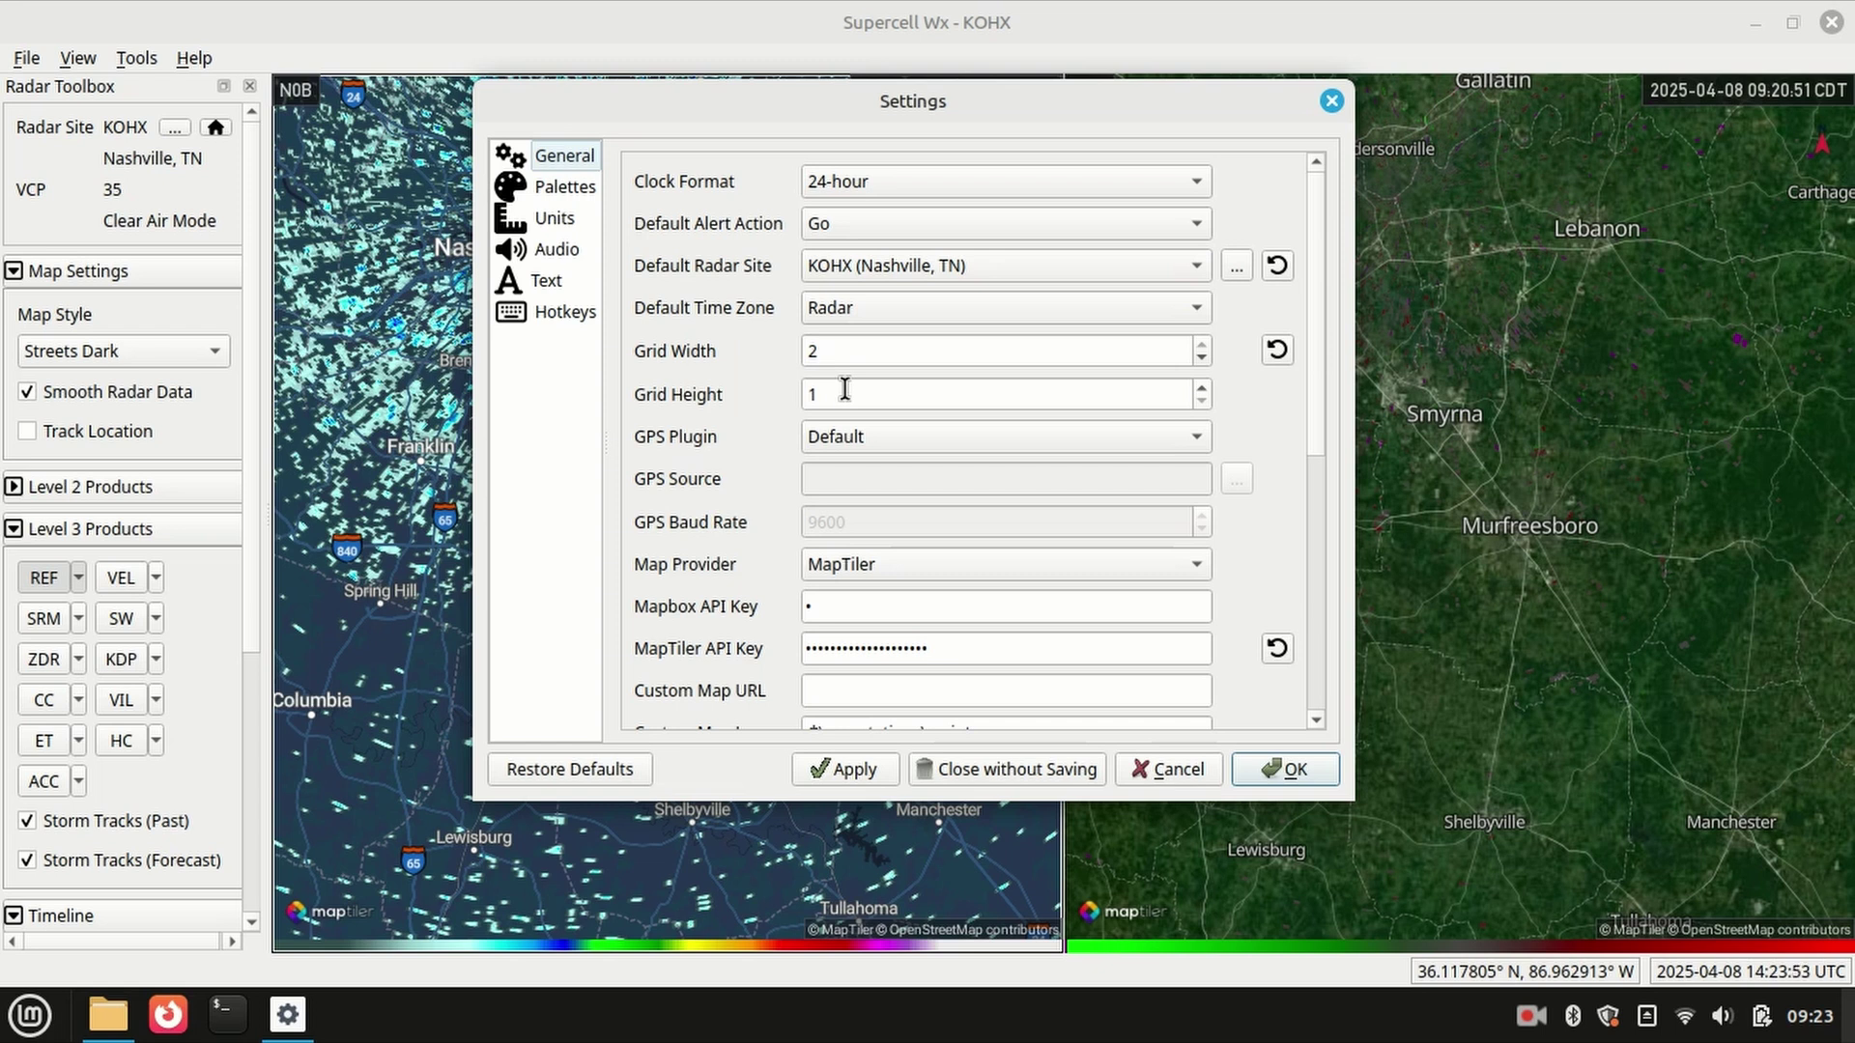
pyautogui.click(1171, 770)
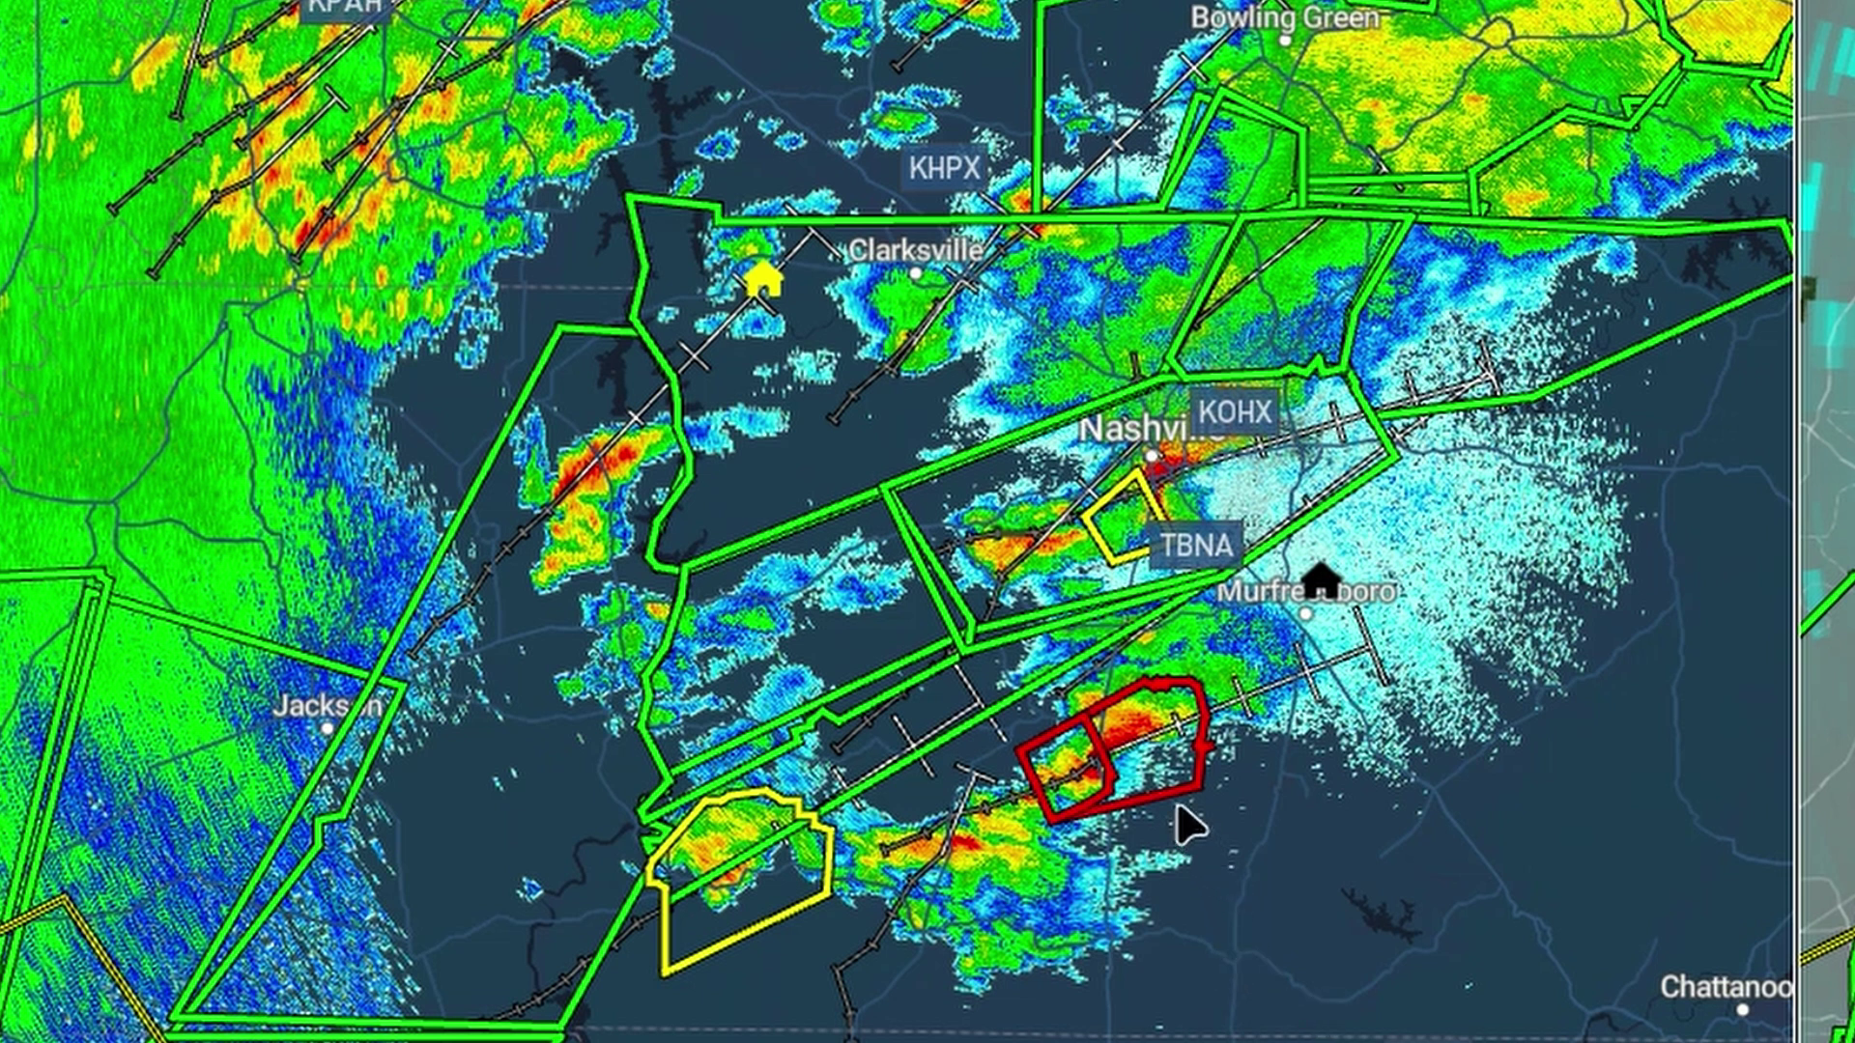
# - Read the tornado warning text for the red polygon south of Nashville, close it, and check the yellow polygon to its west
pyautogui.moveTo(1172, 795)
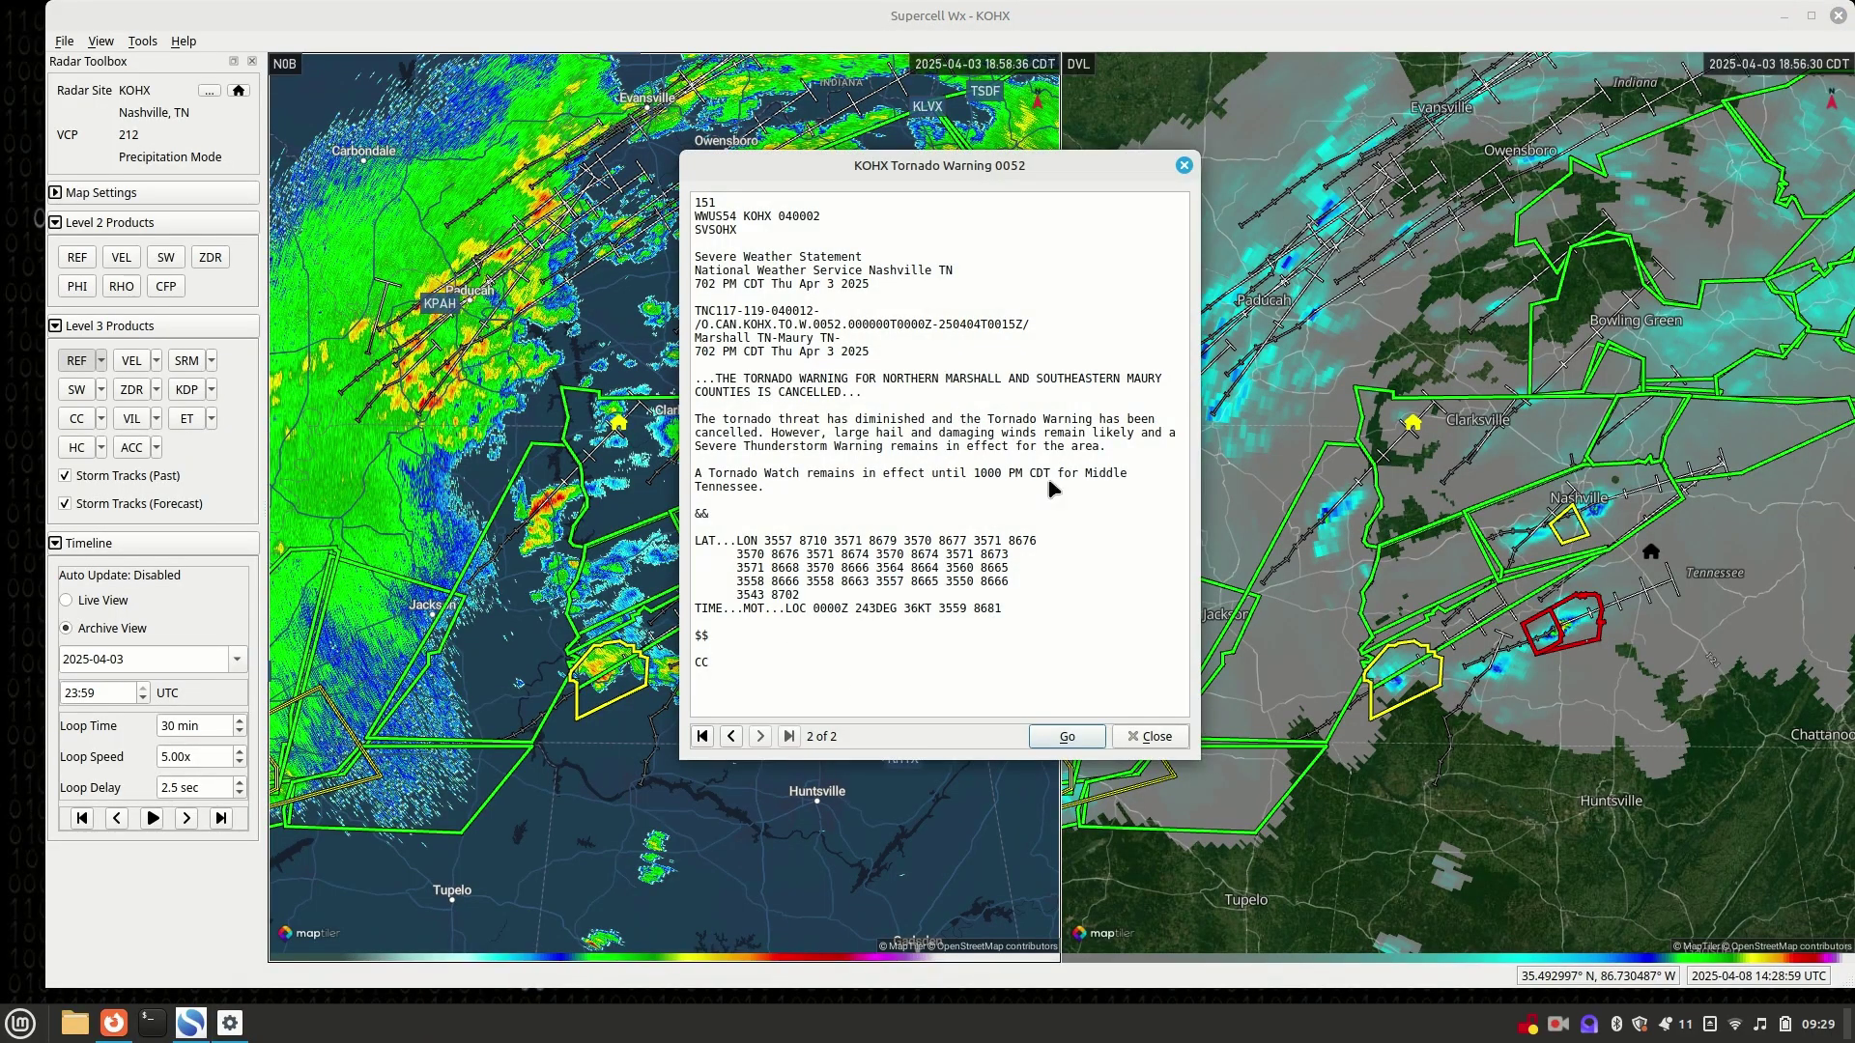
pyautogui.click(1152, 736)
pyautogui.moveTo(619, 709)
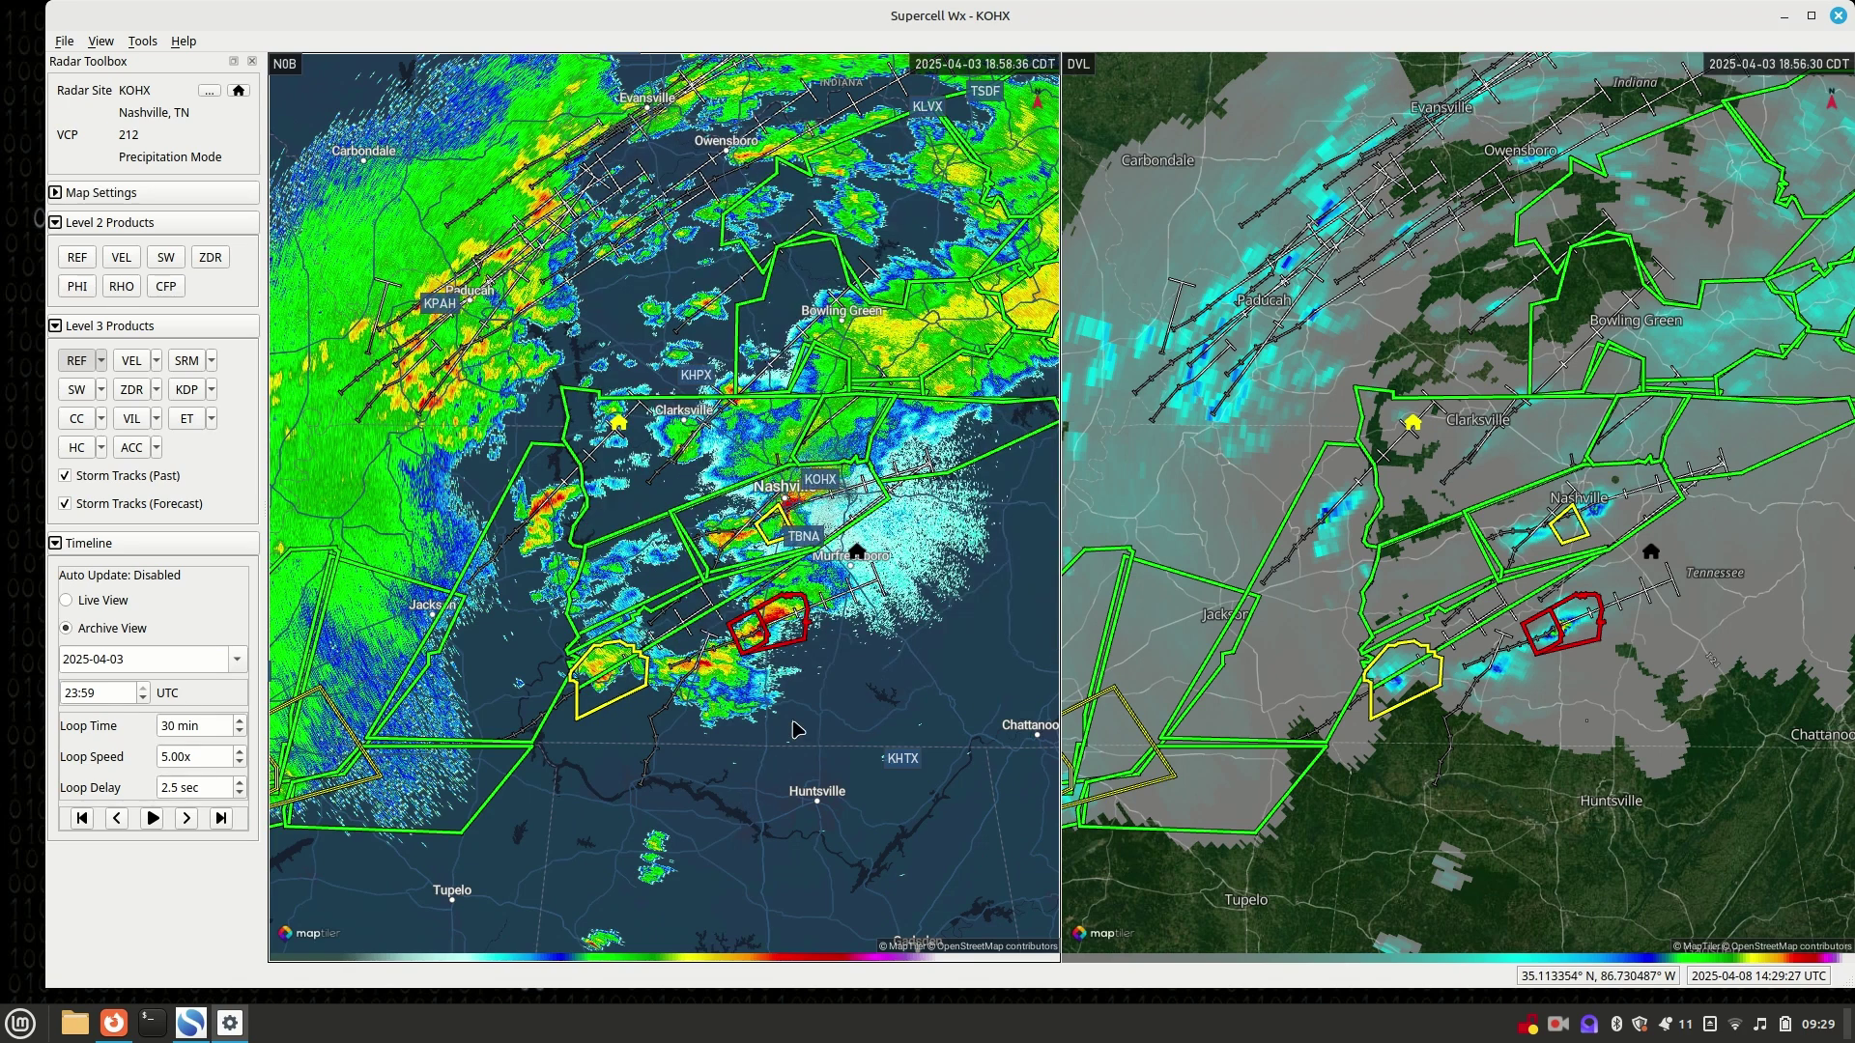
# - Examine the storm inside the red tornado warning polygons between Columbia and Lewisburg up close on both maps
pyautogui.scroll(3, 789, 715)
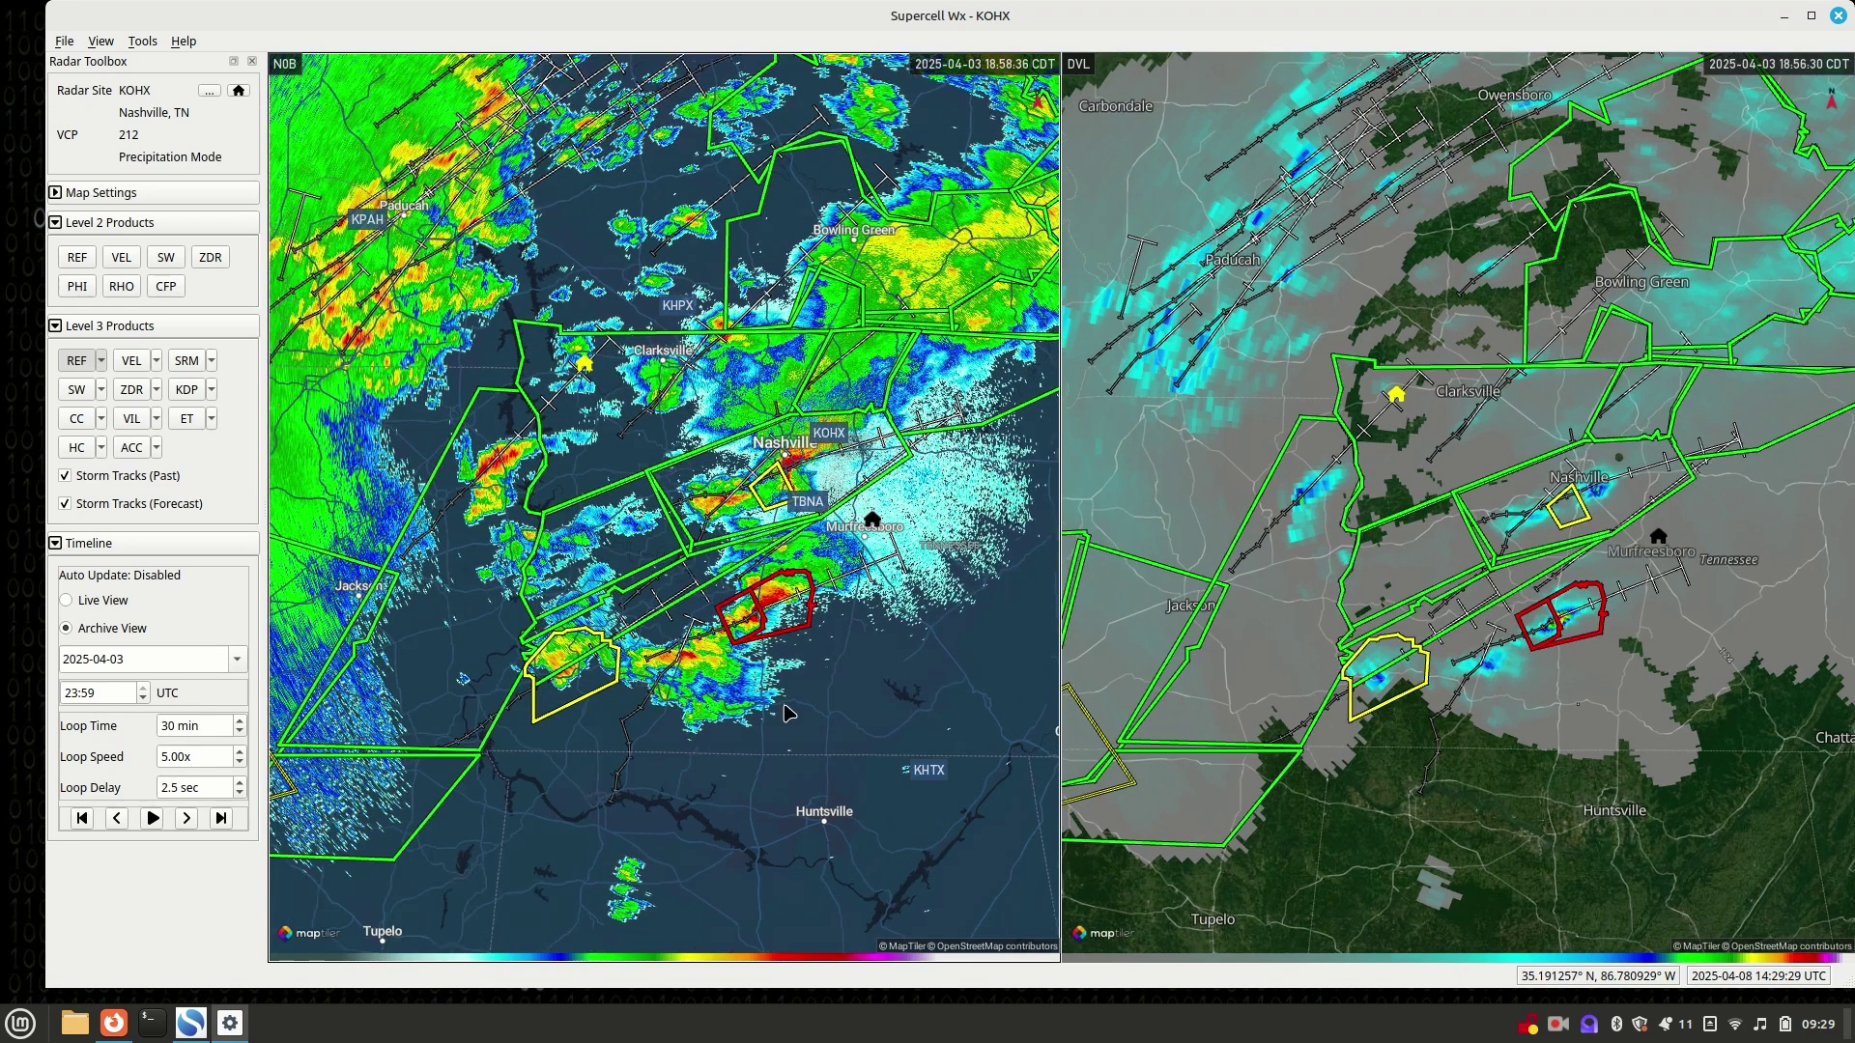
pyautogui.scroll(5, 794, 669)
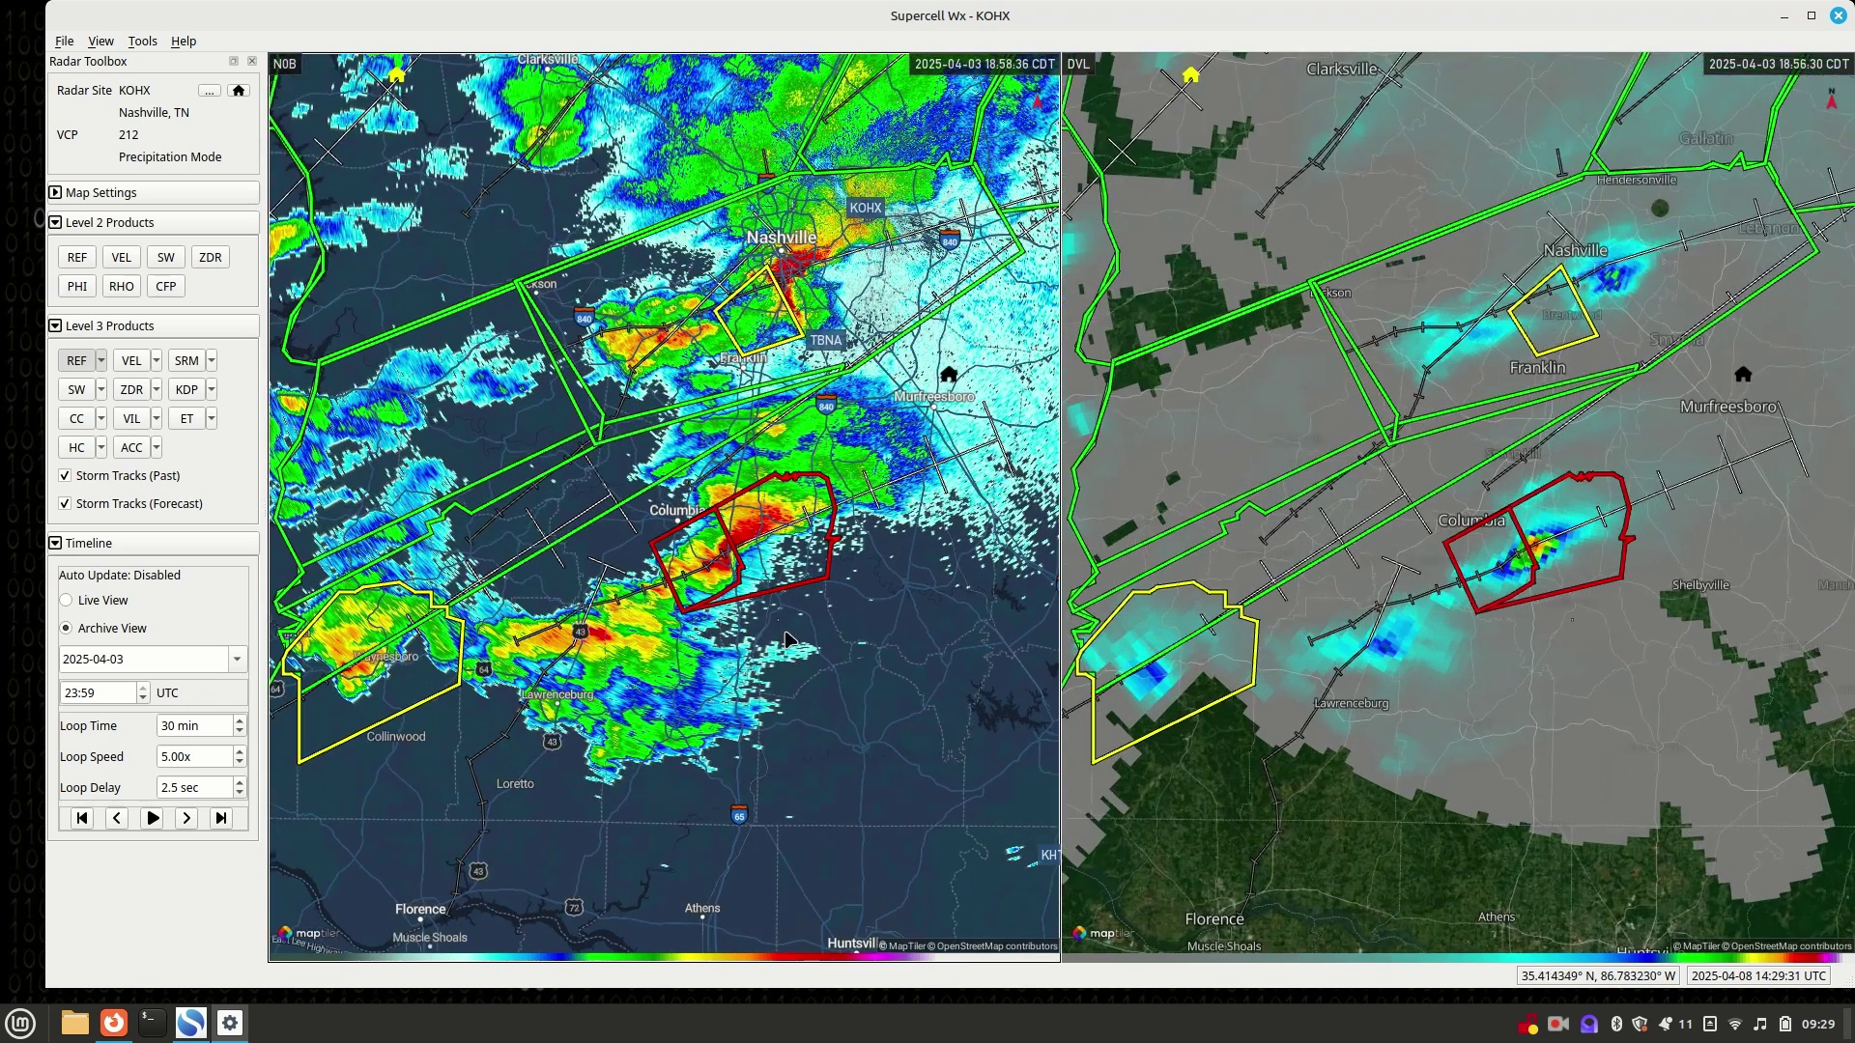
pyautogui.scroll(5, 790, 640)
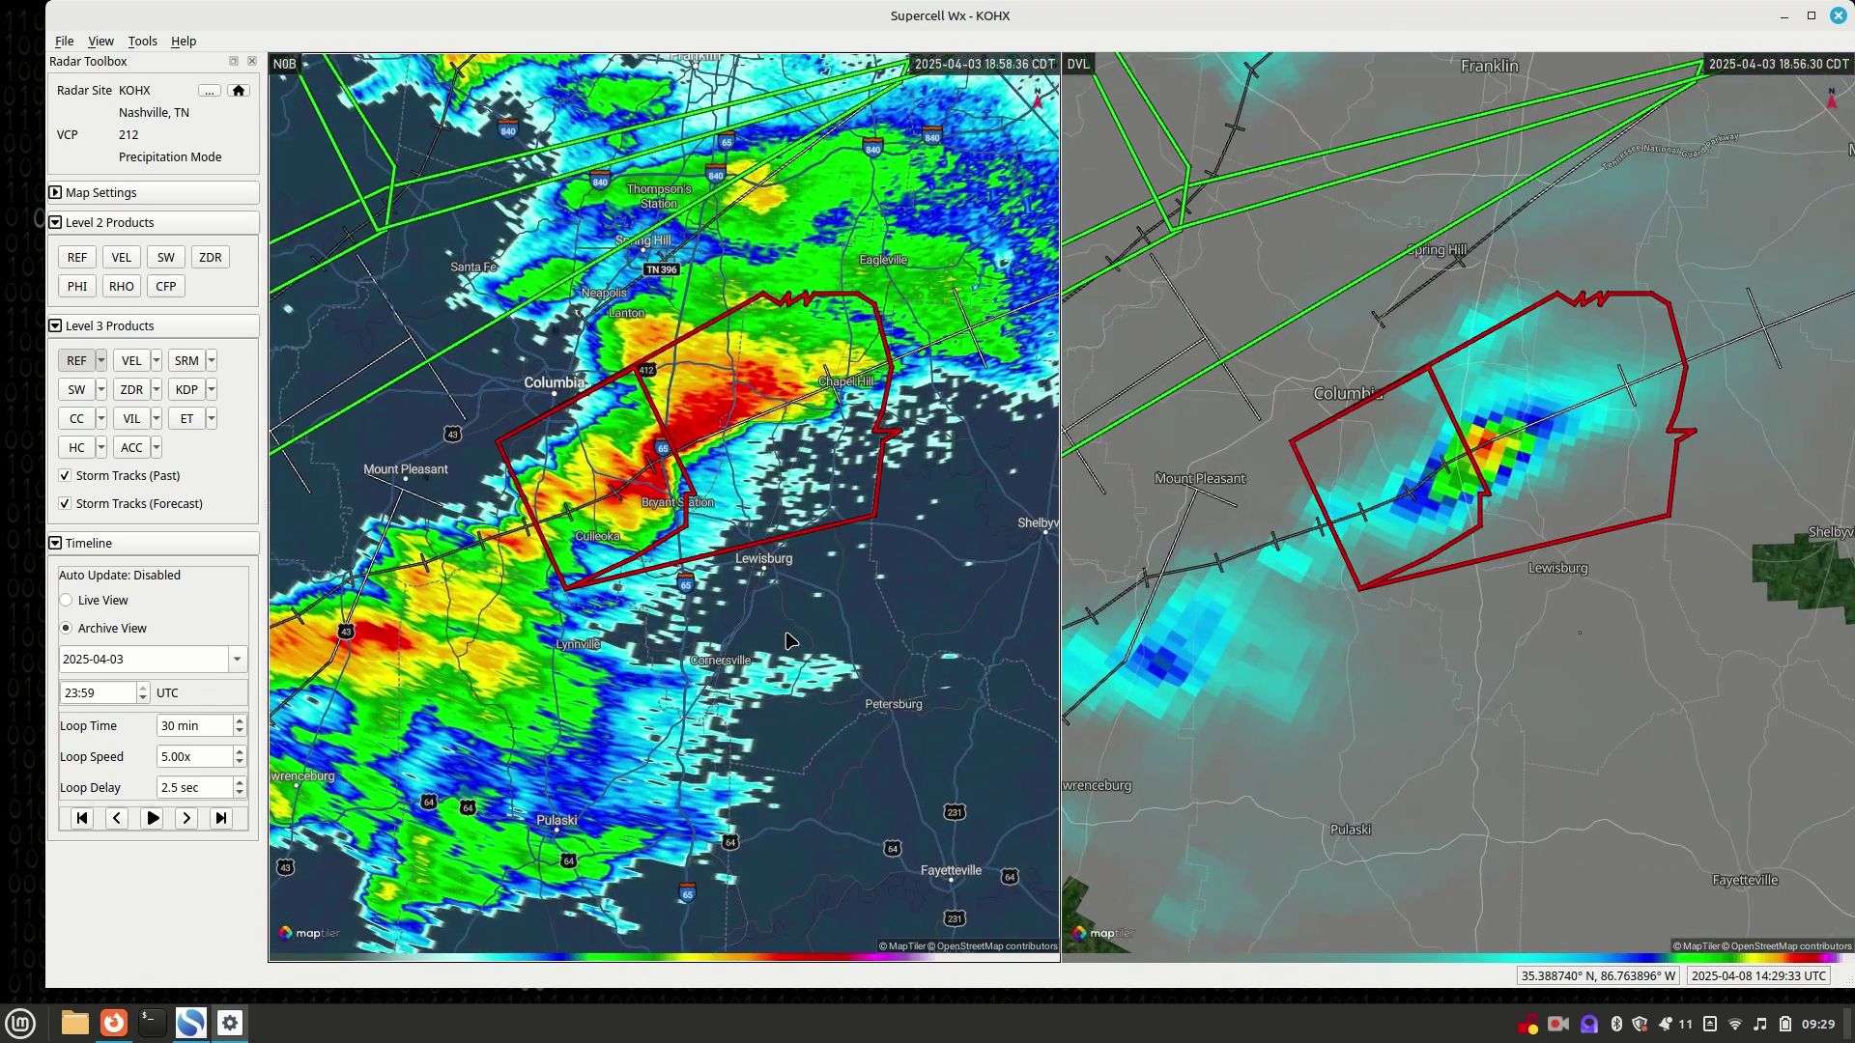
pyautogui.scroll(1, 790, 641)
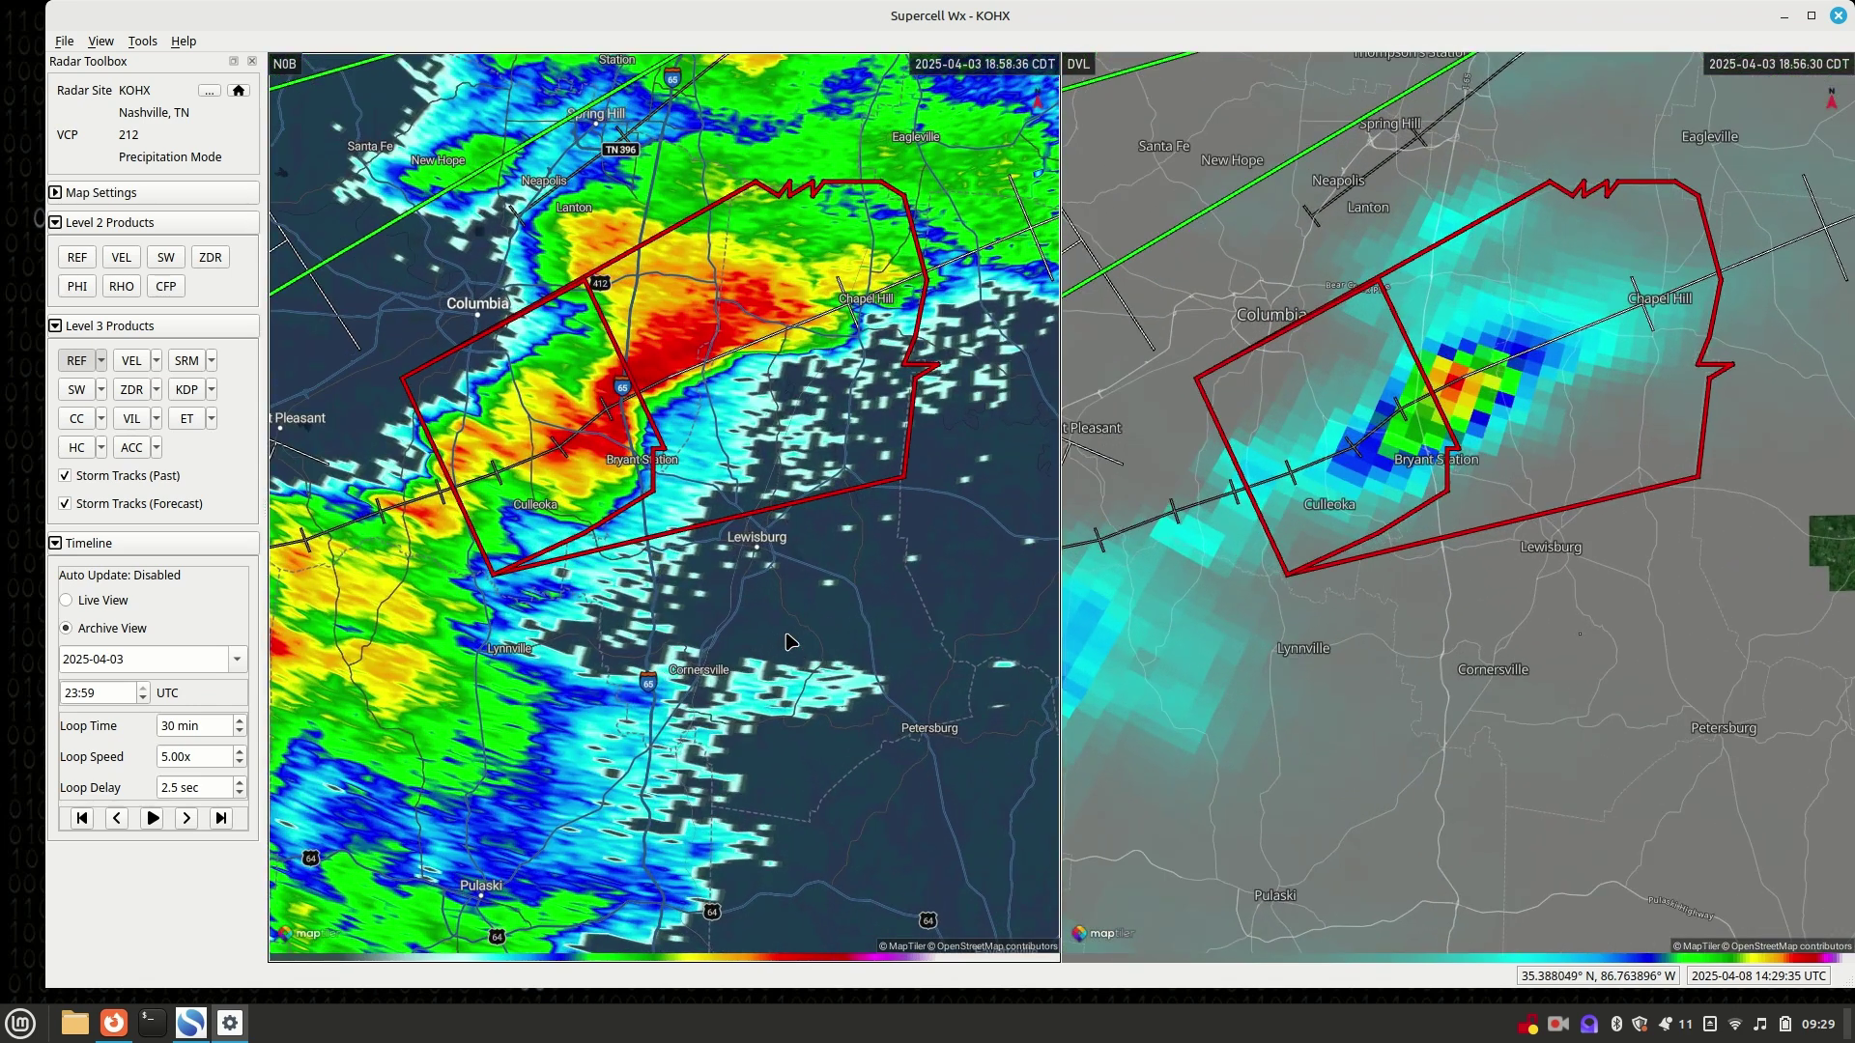